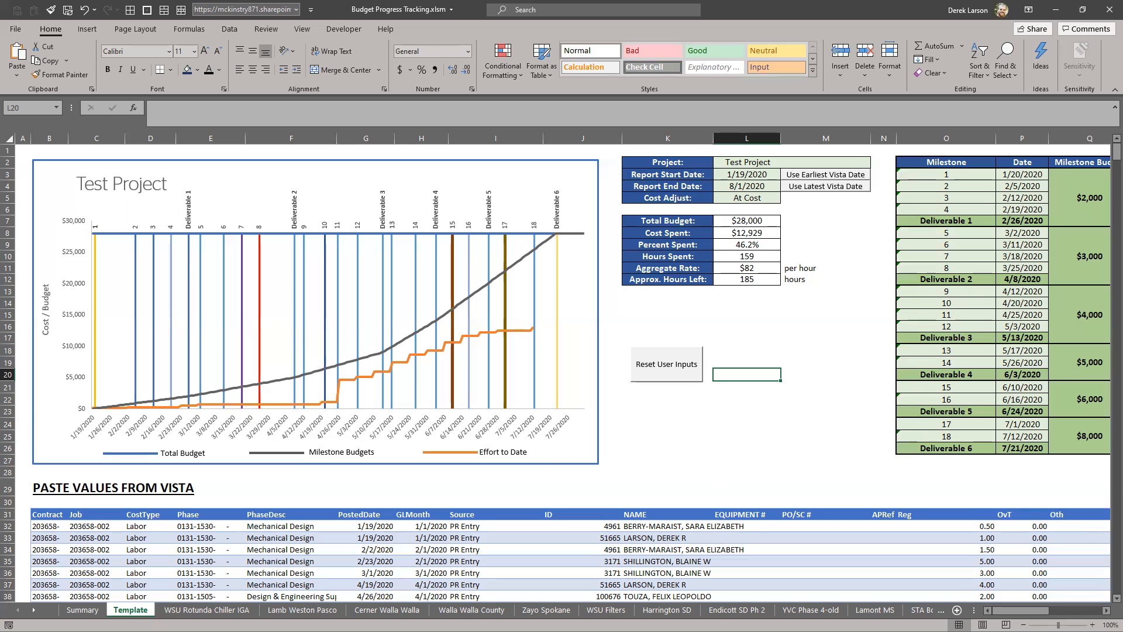
Switch to Vista and open the MCK JC Transaction Details report from the Job Cost reports.
{"action": "key", "text": "alt+Tab"}
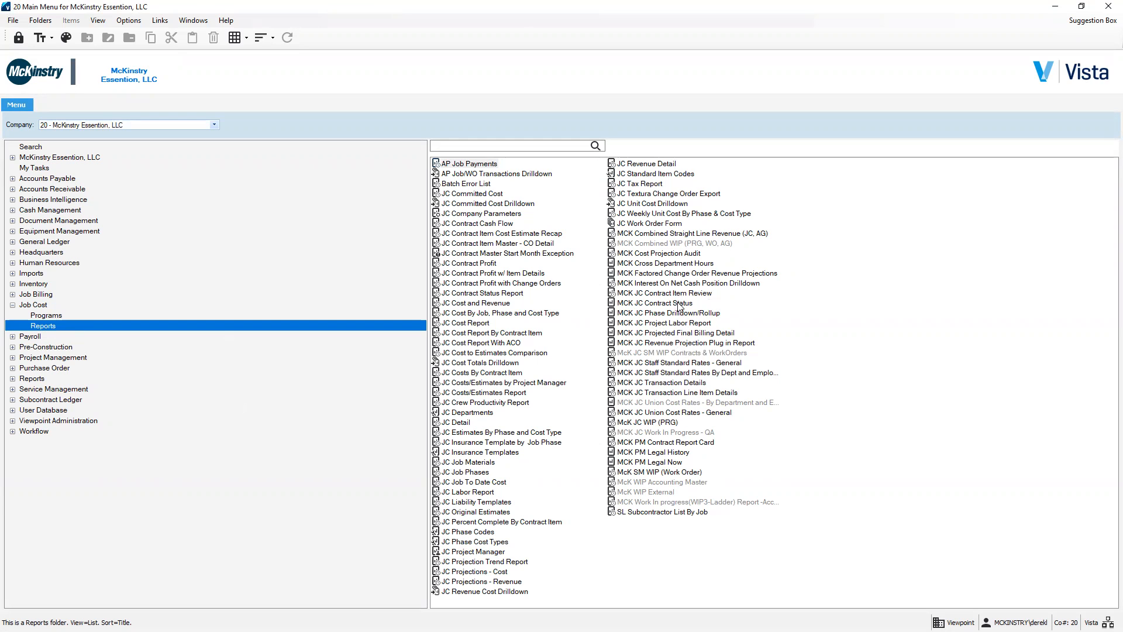
{"action": "left_click", "coordinate": [682, 383]}
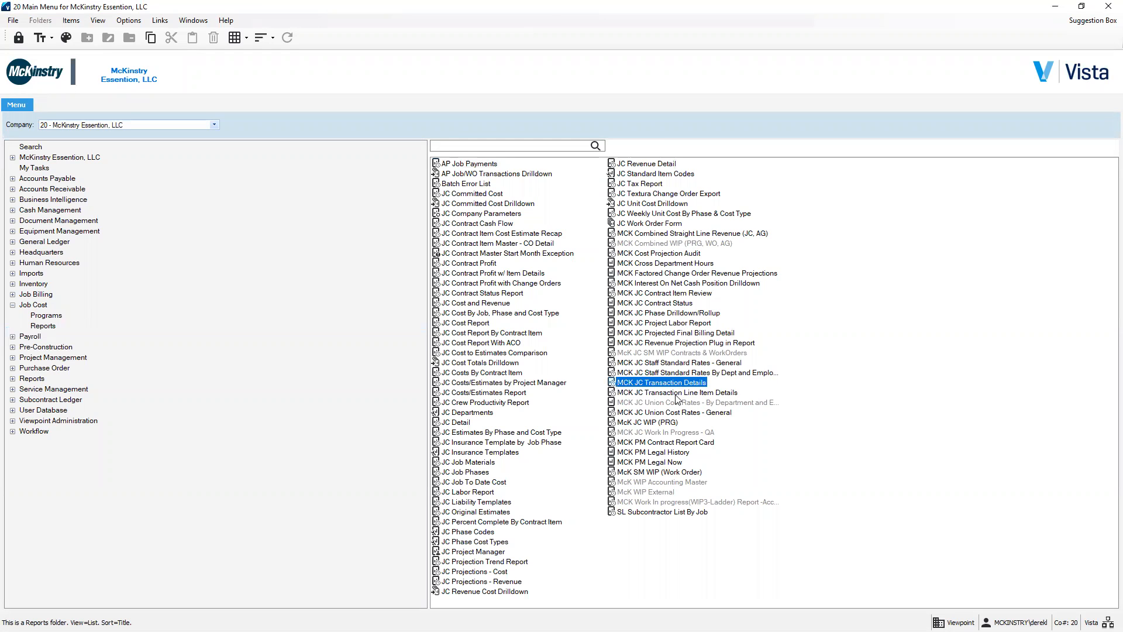
{"action": "double_click", "coordinate": [678, 383]}
{"action": "key", "text": "alt+Tab"}
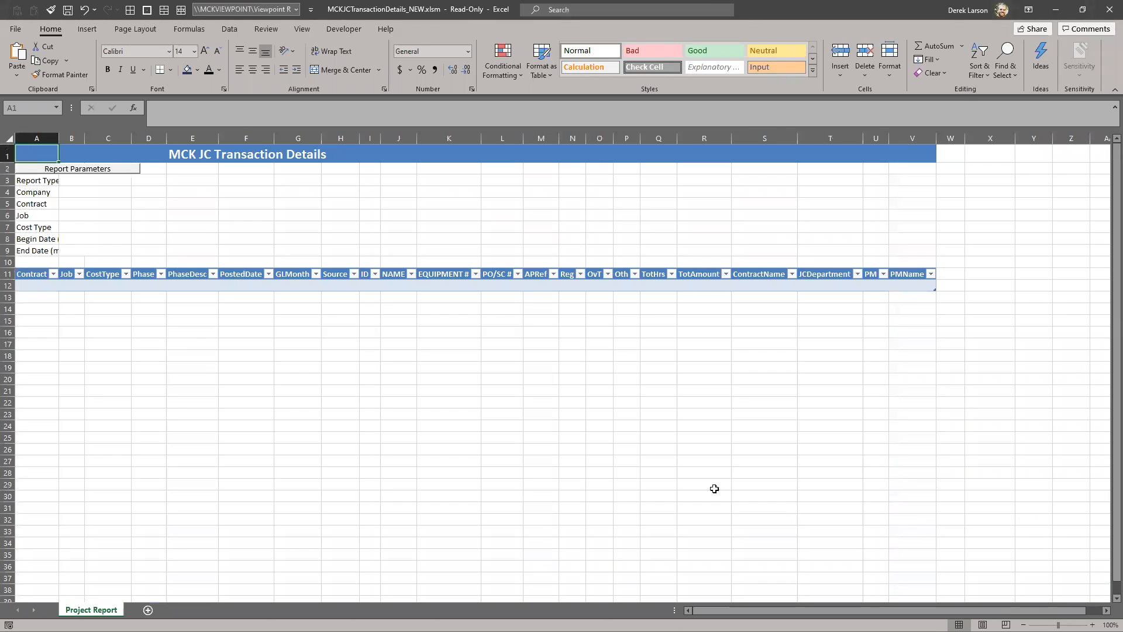
Open the report parameters and set the company to McKinstry Essention, LLC.
{"action": "left_click", "coordinate": [685, 482]}
{"action": "scroll", "coordinate": [250, 391], "scroll_direction": "up", "scroll_amount": 1, "text": "ctrl"}
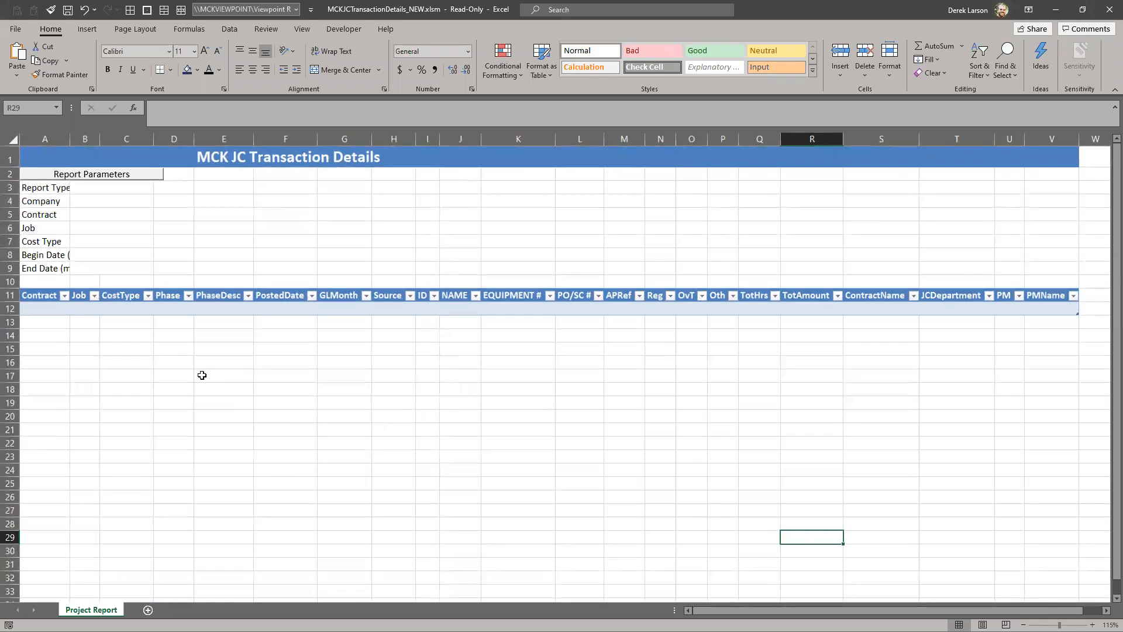
{"action": "left_click", "coordinate": [179, 384]}
{"action": "left_click", "coordinate": [127, 228]}
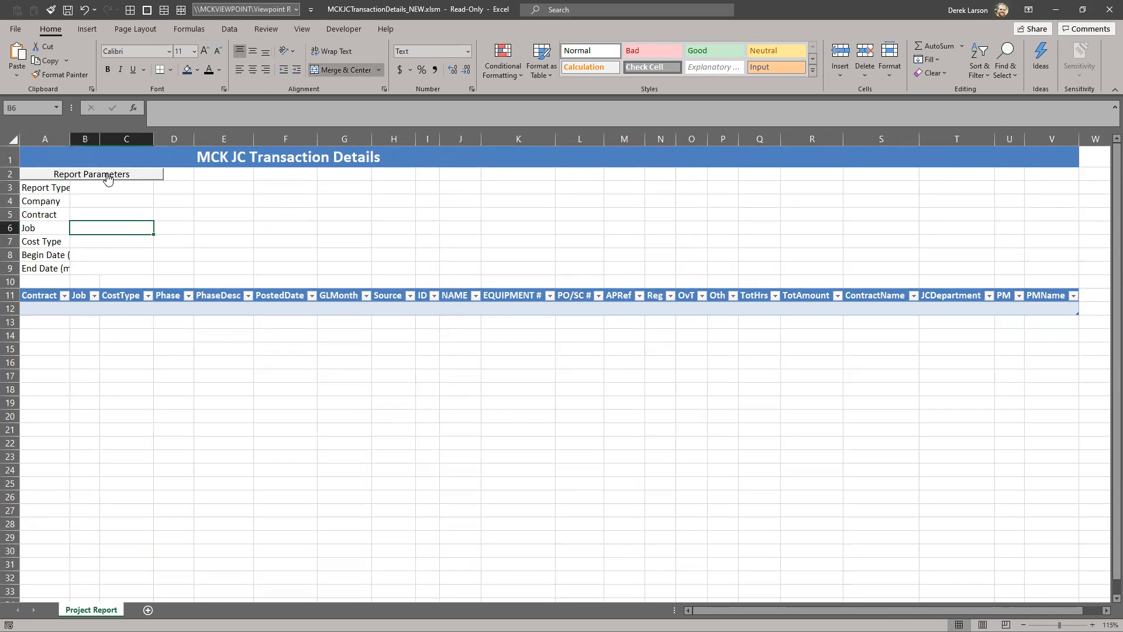
{"action": "left_click", "coordinate": [107, 178]}
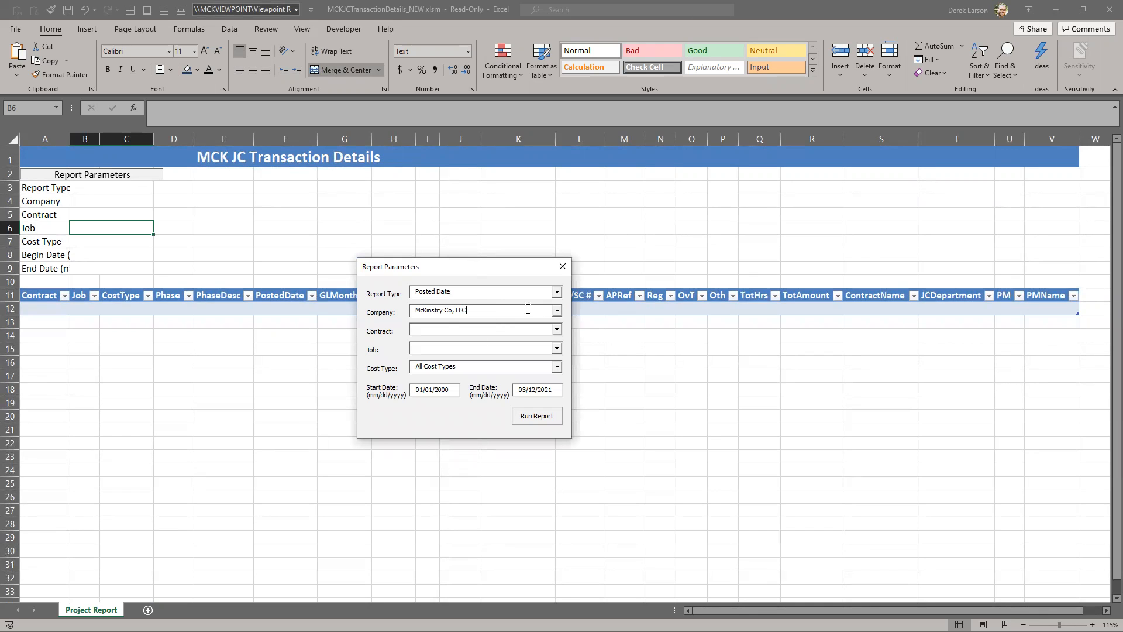
{"action": "left_click", "coordinate": [556, 311]}
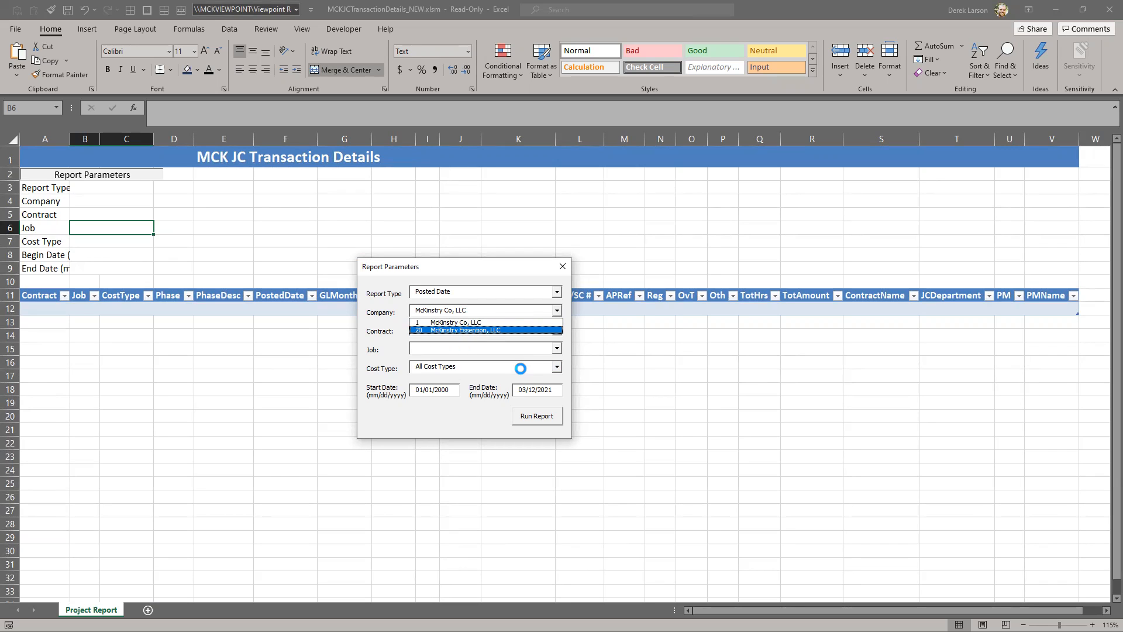
{"action": "key", "text": "Return"}
Set the contract to 203802- and run the transaction details report for all jobs and cost types.
{"action": "left_click", "coordinate": [444, 332]}
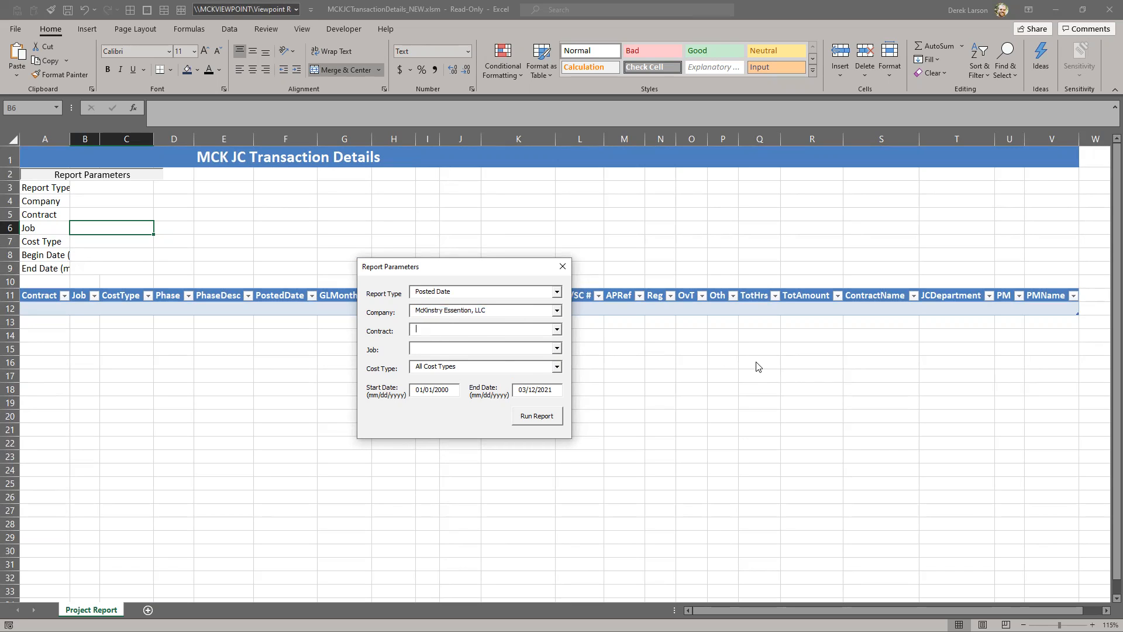
{"action": "type", "text": "2"}
{"action": "type", "text": "203"}
{"action": "key", "text": "ctrl+a"}
{"action": "key", "text": "BackSpace"}
{"action": "left_click", "coordinate": [531, 416]}
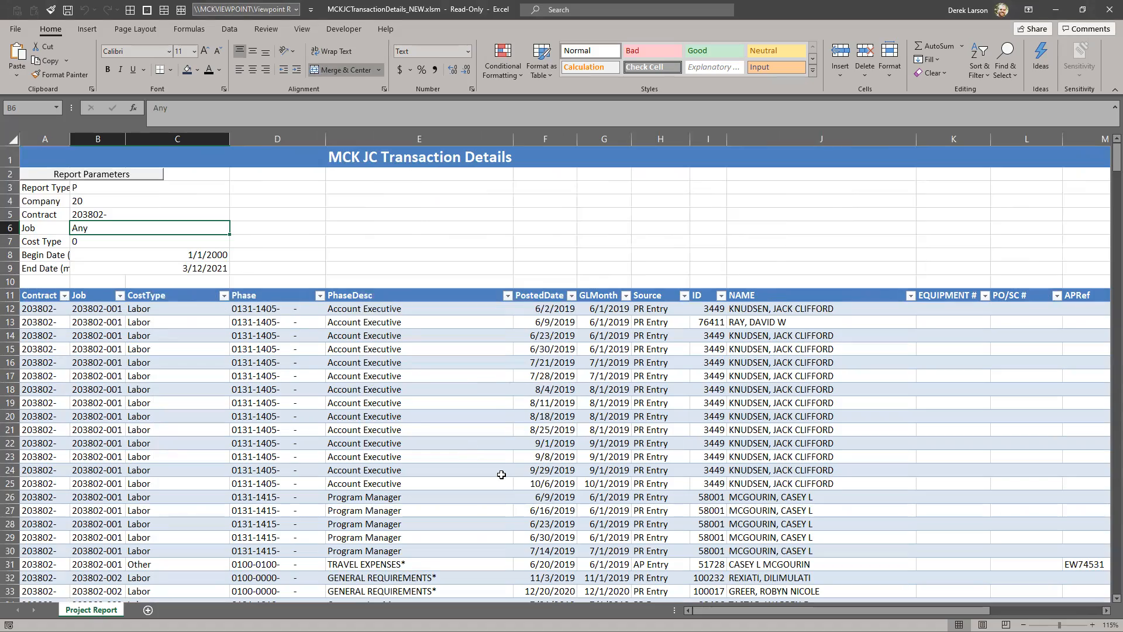
In the PhaseDesc column filter, clear all phase descriptions and include only Design & Engineering Supervision.
{"action": "scroll", "coordinate": [502, 465], "scroll_direction": "down", "scroll_amount": 20}
{"action": "scroll", "coordinate": [506, 440], "scroll_direction": "up", "scroll_amount": 20}
{"action": "mouse_move", "coordinate": [460, 350]}
{"action": "left_mouse_down"}
{"action": "mouse_move", "coordinate": [472, 386]}
{"action": "mouse_move", "coordinate": [469, 345]}
{"action": "left_mouse_up"}
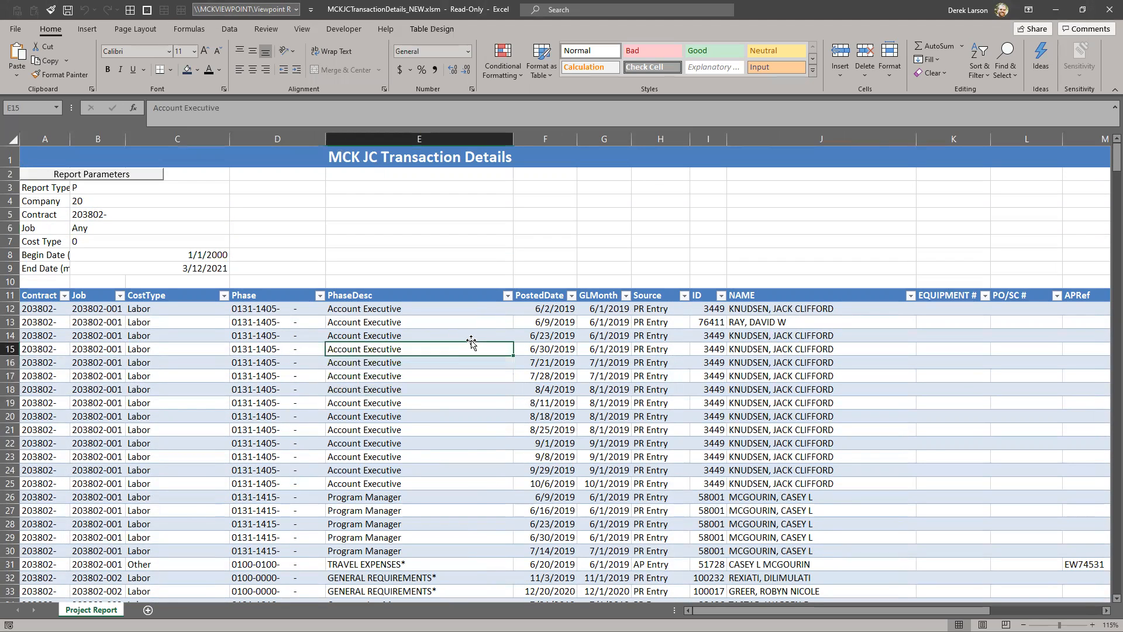
{"action": "left_click", "coordinate": [508, 296]}
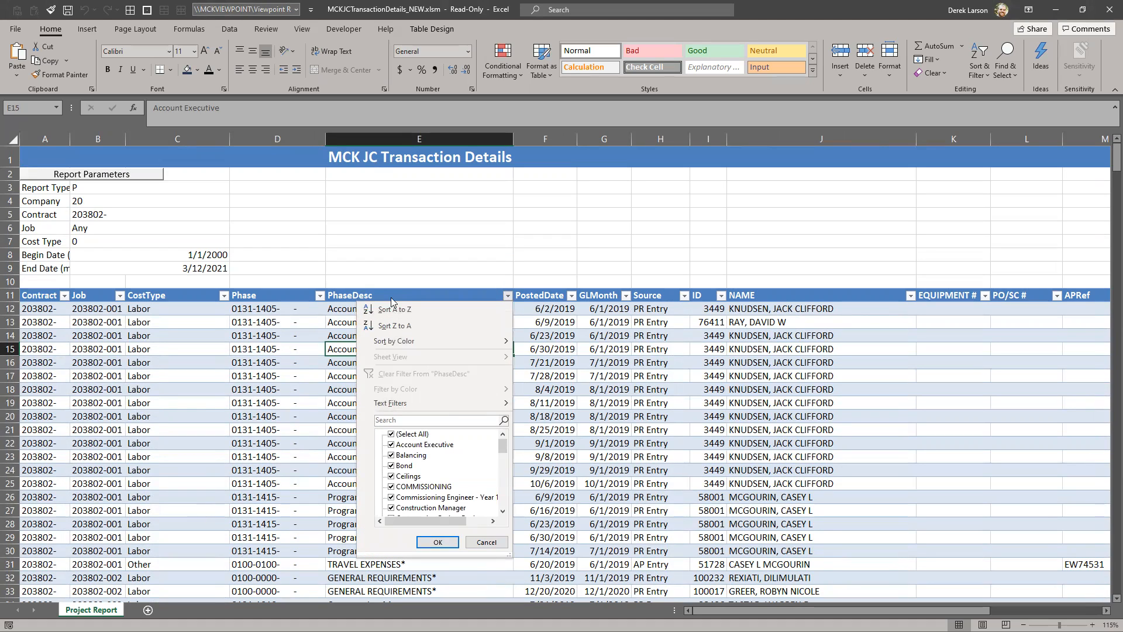
{"action": "left_click", "coordinate": [412, 434]}
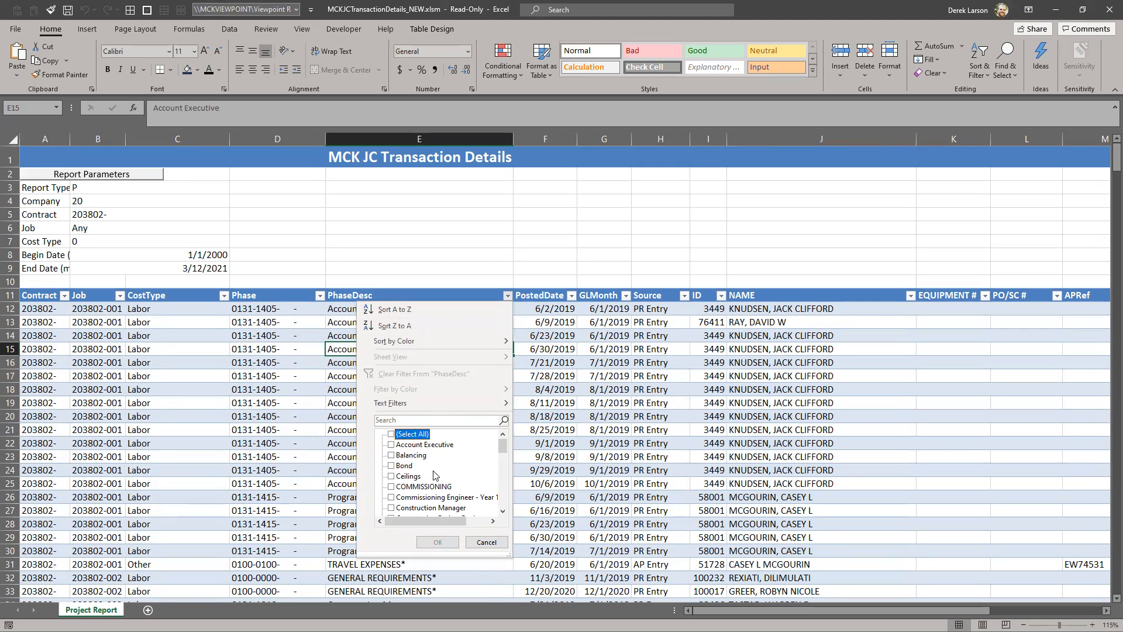
{"action": "scroll", "coordinate": [443, 475], "scroll_direction": "down", "scroll_amount": 1}
{"action": "scroll", "coordinate": [450, 487], "scroll_direction": "down", "scroll_amount": 1}
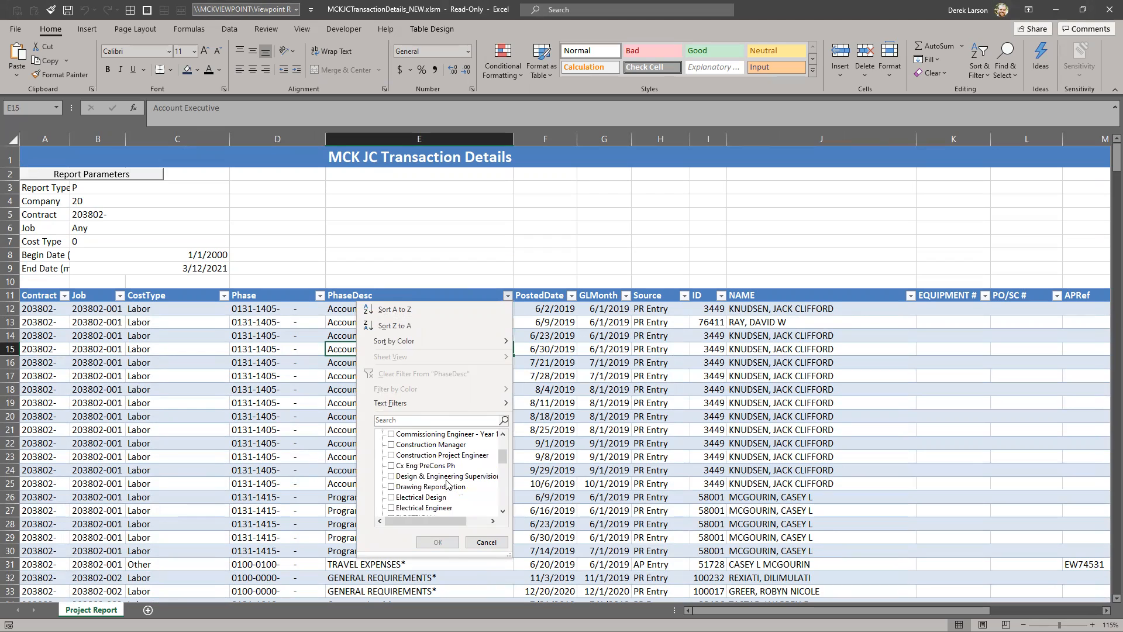
{"action": "left_click", "coordinate": [420, 477]}
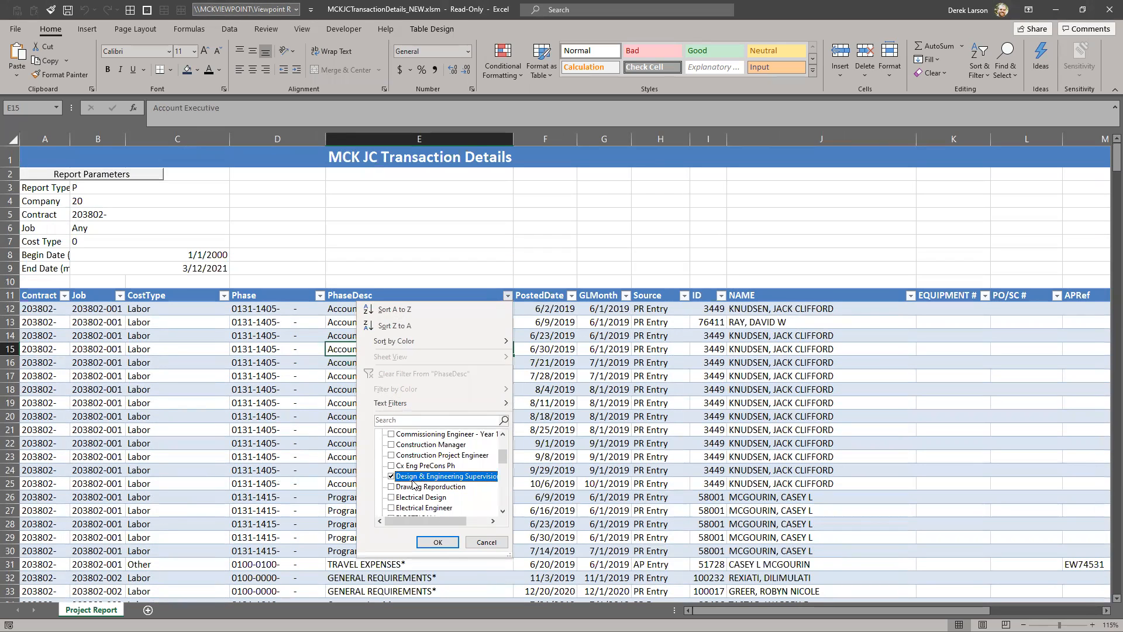
Add Mechanical Design to the PhaseDesc filter selection and apply the filter.
{"action": "scroll", "coordinate": [460, 481], "scroll_direction": "down", "scroll_amount": 1}
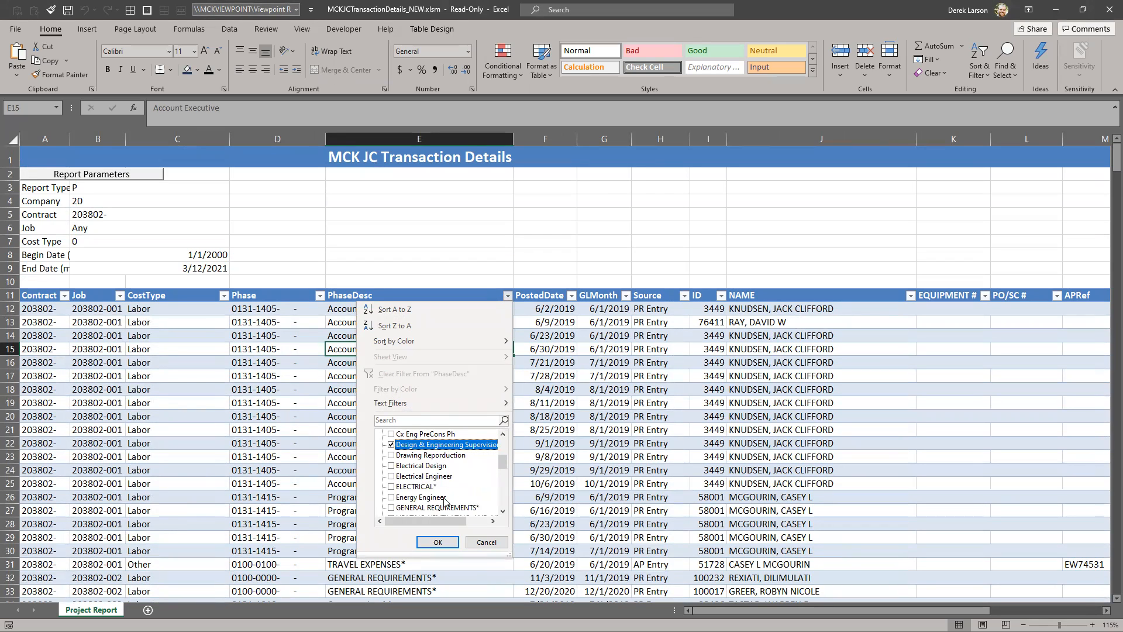
{"action": "scroll", "coordinate": [444, 501], "scroll_direction": "down", "scroll_amount": 1}
{"action": "scroll", "coordinate": [438, 485], "scroll_direction": "down", "scroll_amount": 1}
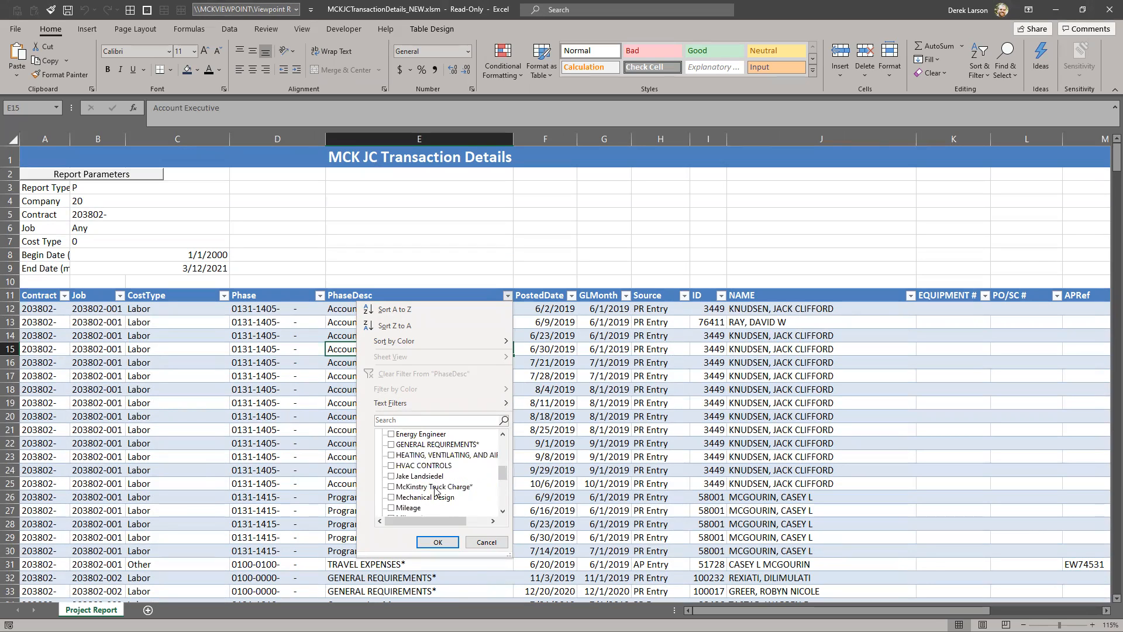
{"action": "left_click", "coordinate": [424, 498]}
{"action": "scroll", "coordinate": [440, 485], "scroll_direction": "down", "scroll_amount": 1}
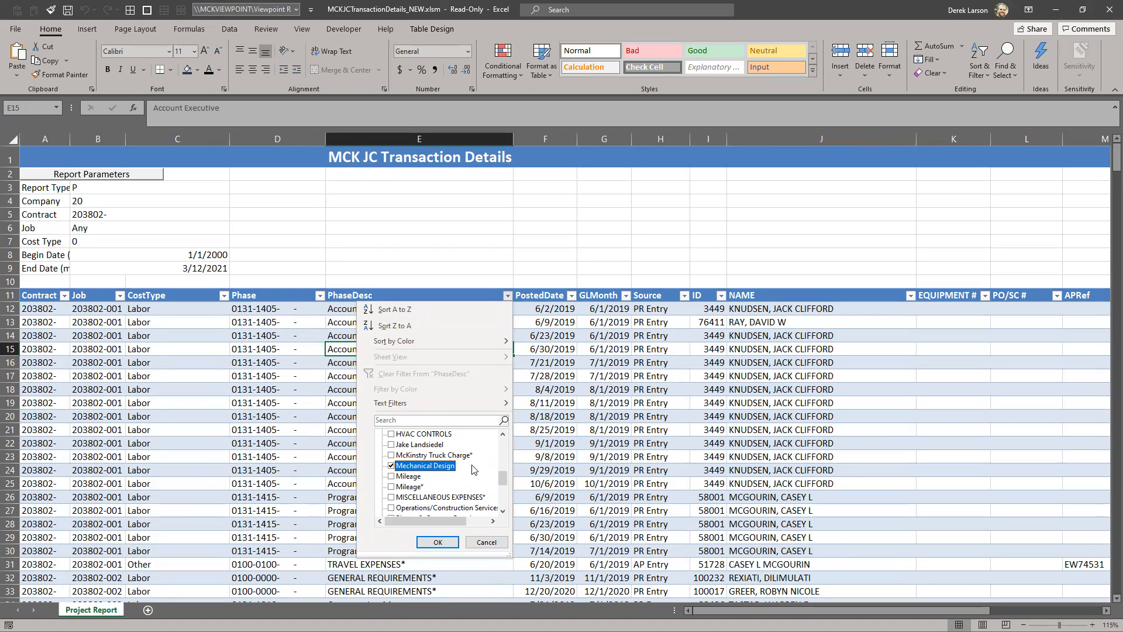
{"action": "scroll", "coordinate": [468, 480], "scroll_direction": "up", "scroll_amount": 2}
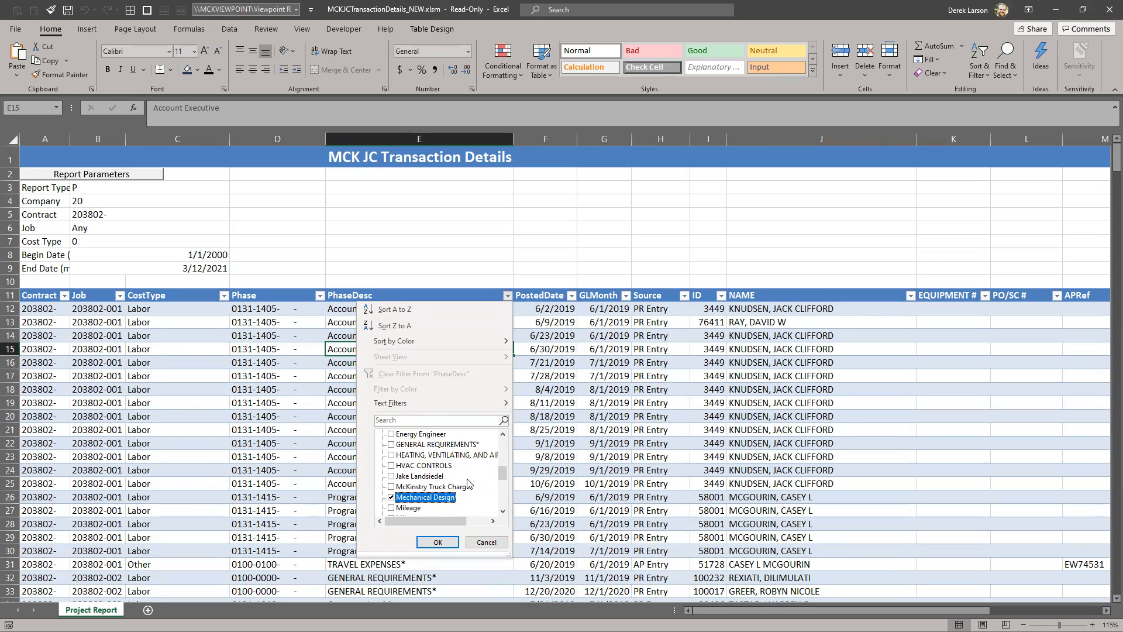
{"action": "scroll", "coordinate": [460, 466], "scroll_direction": "down", "scroll_amount": 2}
{"action": "scroll", "coordinate": [459, 456], "scroll_direction": "down", "scroll_amount": 1}
{"action": "left_click", "coordinate": [434, 543]}
{"action": "left_click", "coordinate": [398, 416]}
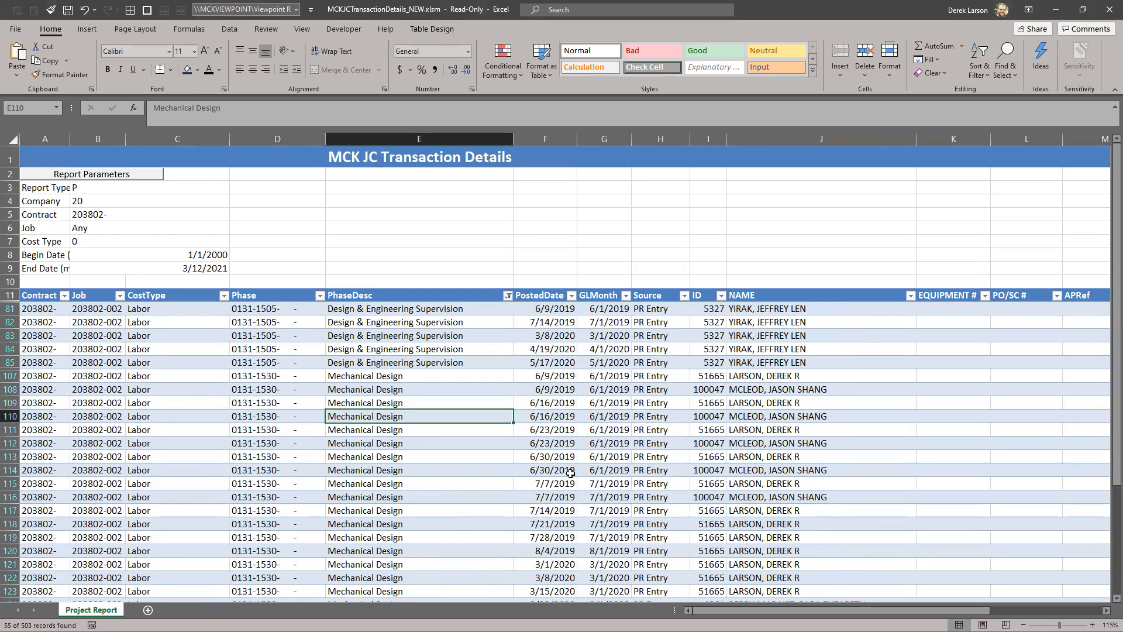
Select all filtered transaction rows, from the Contract cell in row 81 to the PMName cell in row 362.
{"action": "scroll", "coordinate": [611, 404], "scroll_direction": "down", "scroll_amount": 7}
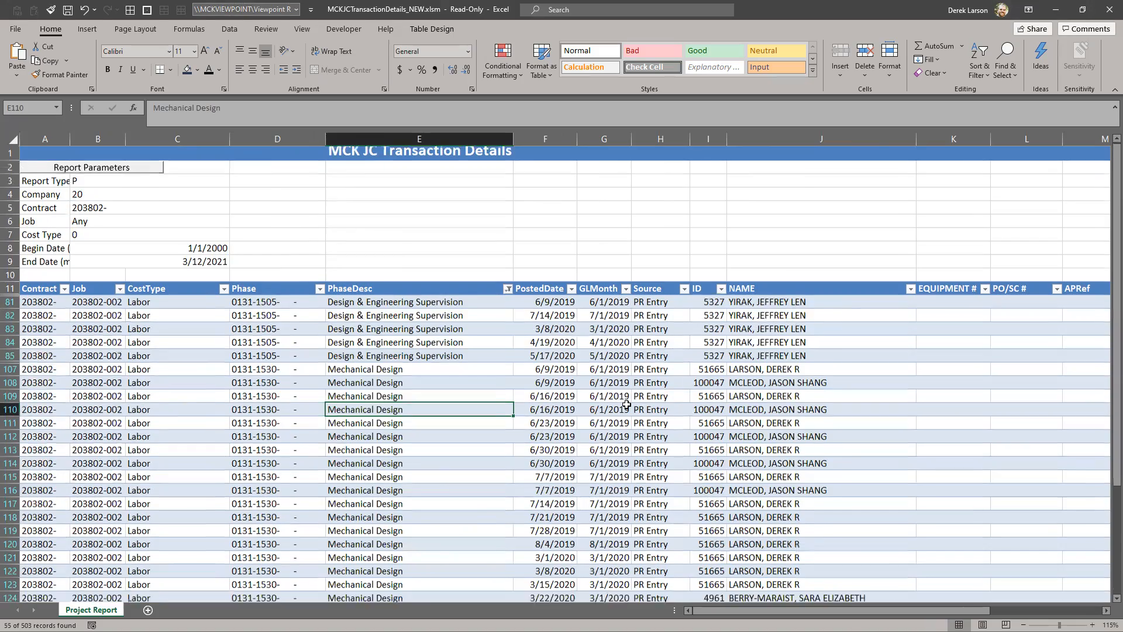
{"action": "scroll", "coordinate": [646, 404], "scroll_direction": "up", "scroll_amount": 8}
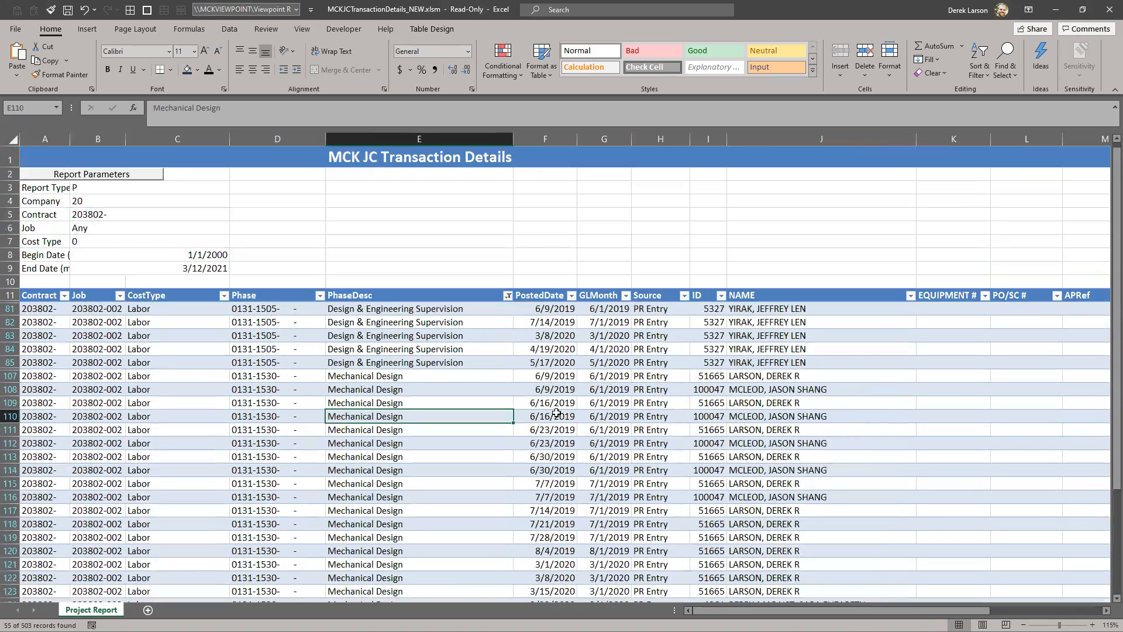
{"action": "left_click", "coordinate": [46, 308]}
{"action": "left_click_drag", "start_coordinate": [816, 610], "coordinate": [929, 609]}
{"action": "scroll", "coordinate": [1071, 542], "scroll_direction": "down", "scroll_amount": 14}
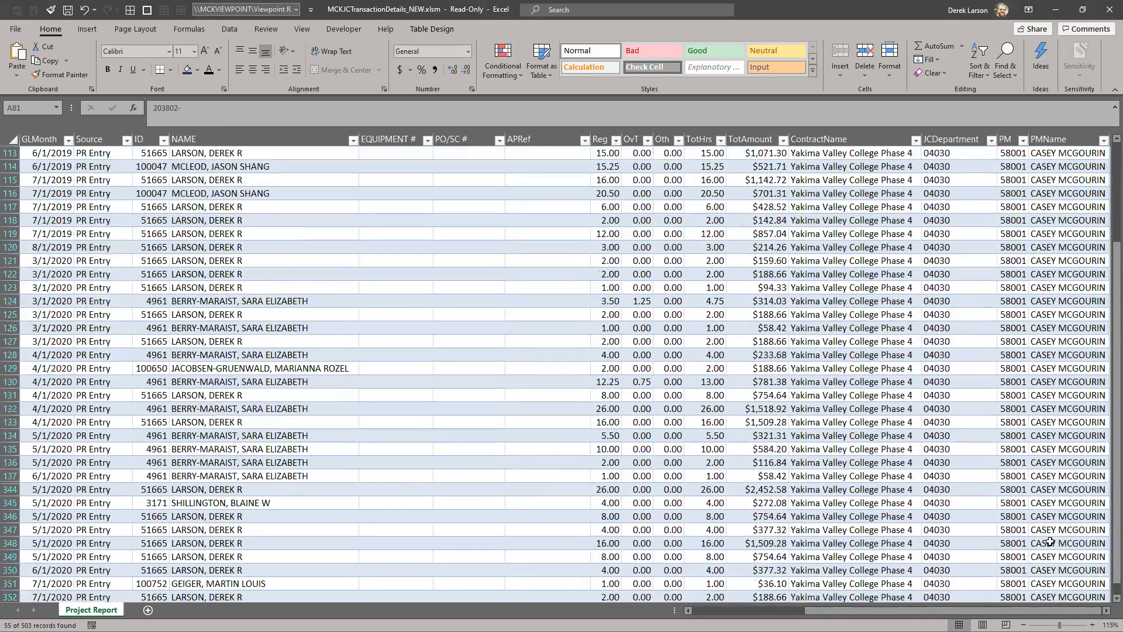
{"action": "left_click", "coordinate": [1070, 490], "text": "shift"}
{"action": "left_click", "coordinate": [1107, 610]}
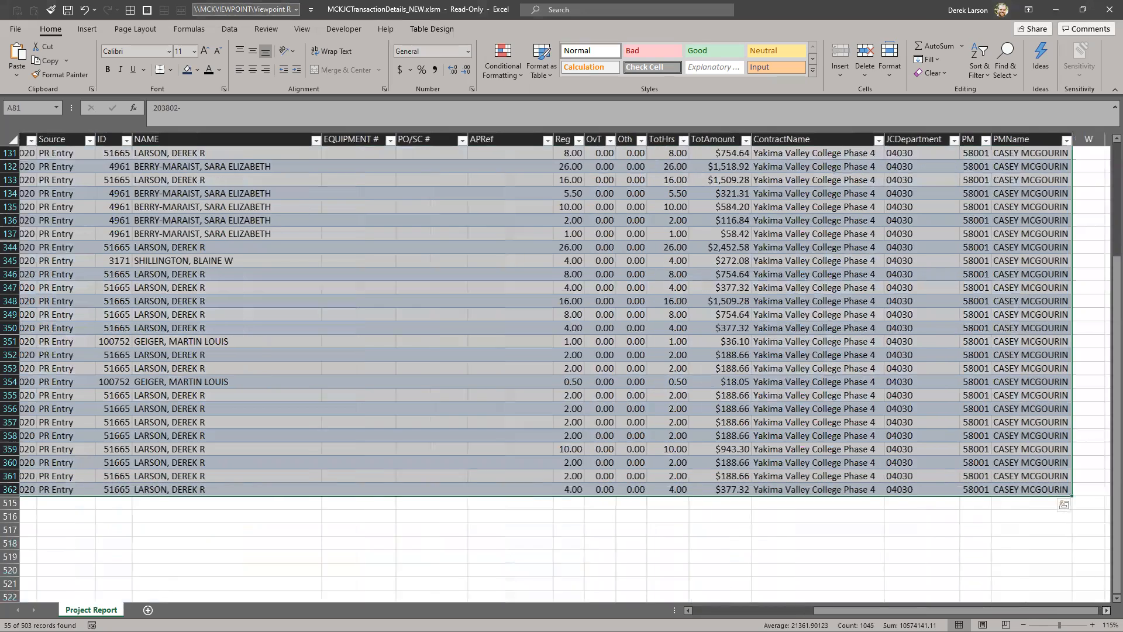
{"action": "left_click", "coordinate": [1063, 504]}
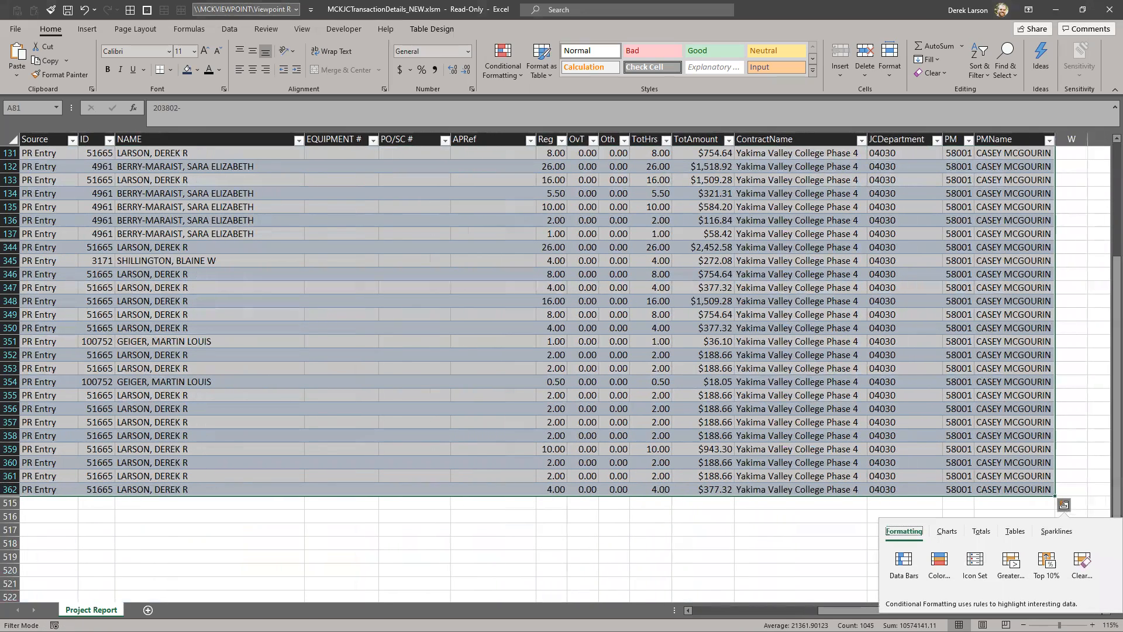
Switch to the Budget Progress Tracking workbook and create a copy of the Template sheet before WSU Rotunda Chiller IGA.
{"action": "key", "text": "alt+Tab"}
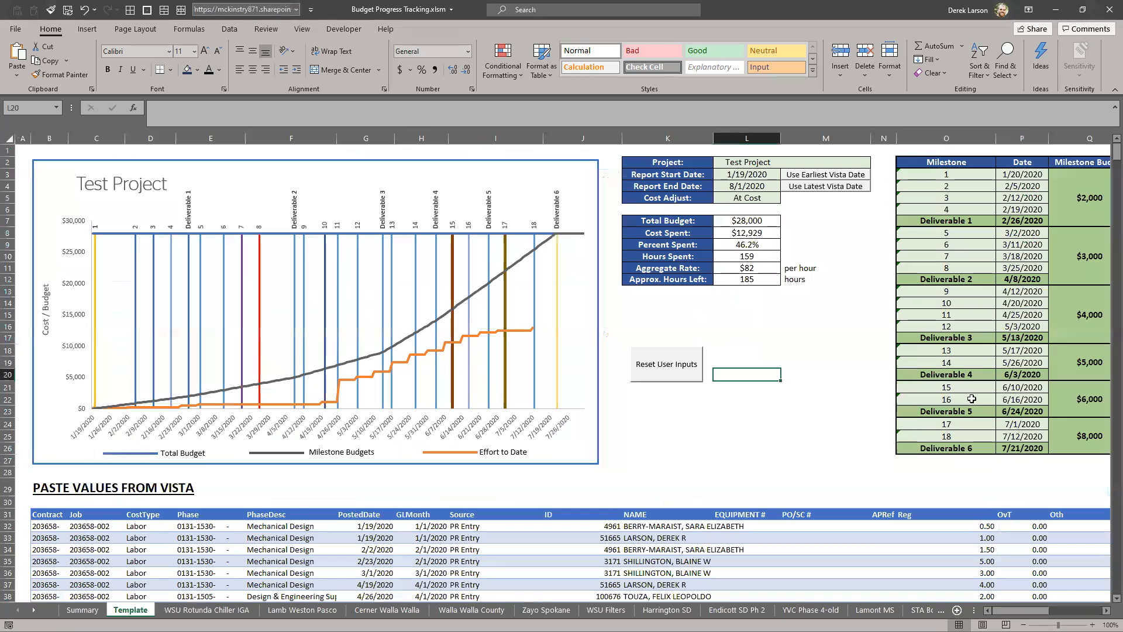
{"action": "left_click", "coordinate": [785, 459]}
{"action": "left_click", "coordinate": [789, 436]}
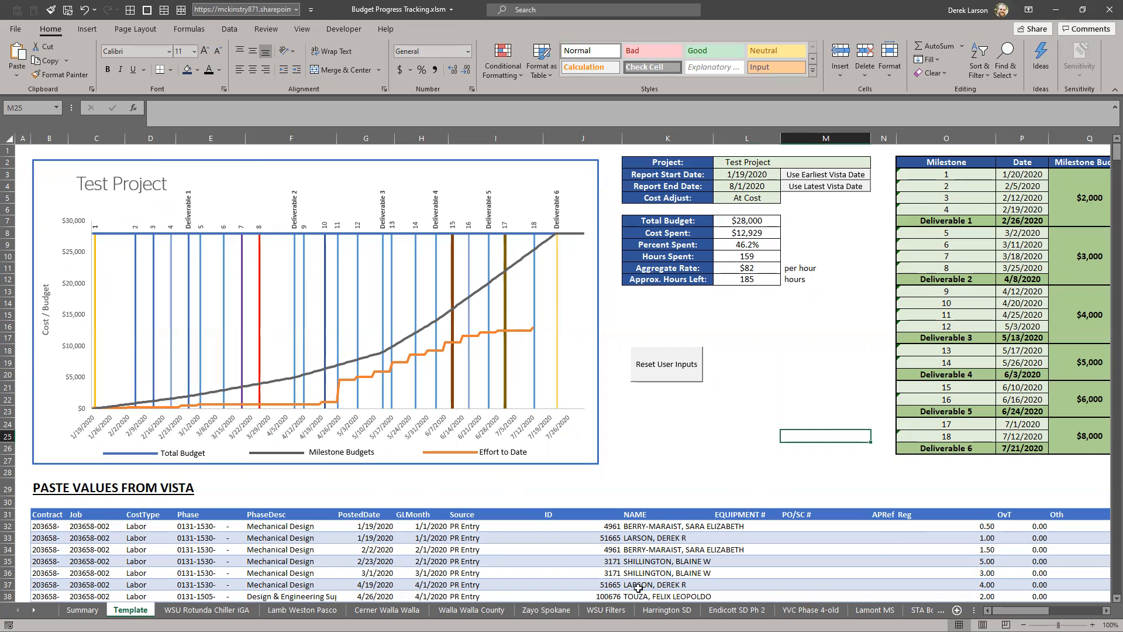
{"action": "left_click", "coordinate": [953, 184]}
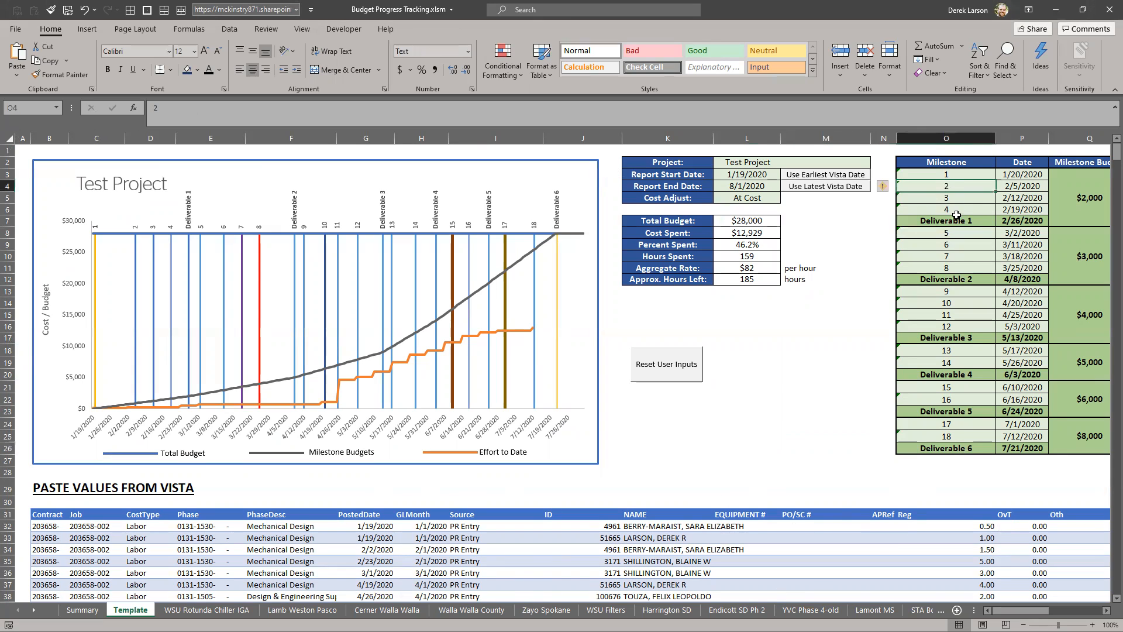
{"action": "left_click", "coordinate": [1083, 195]}
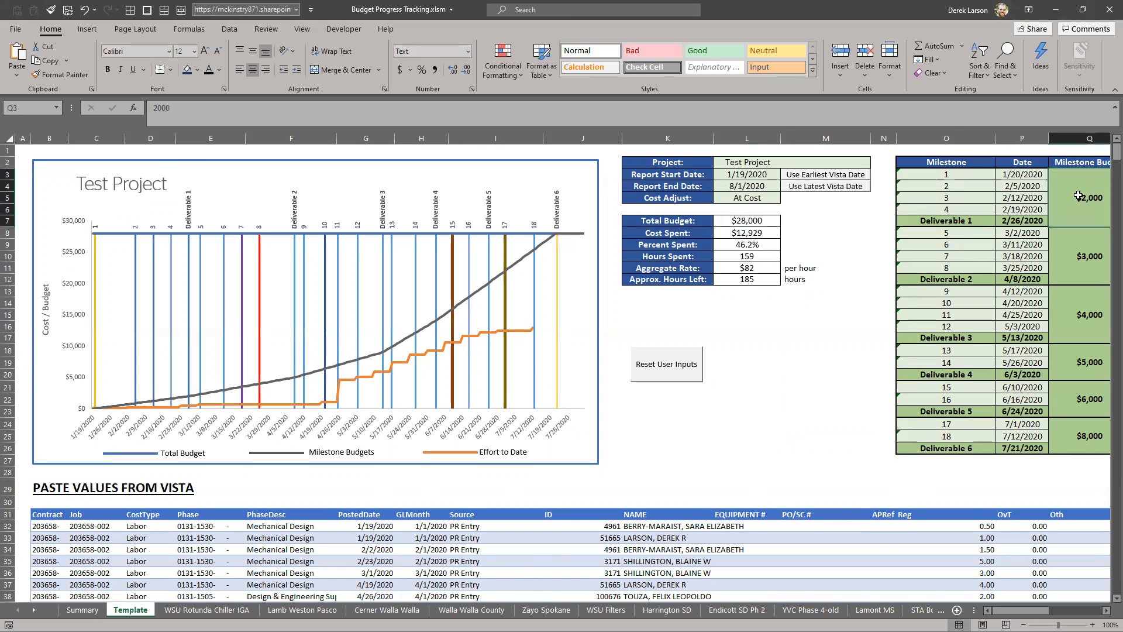
{"action": "right_click", "coordinate": [125, 610]}
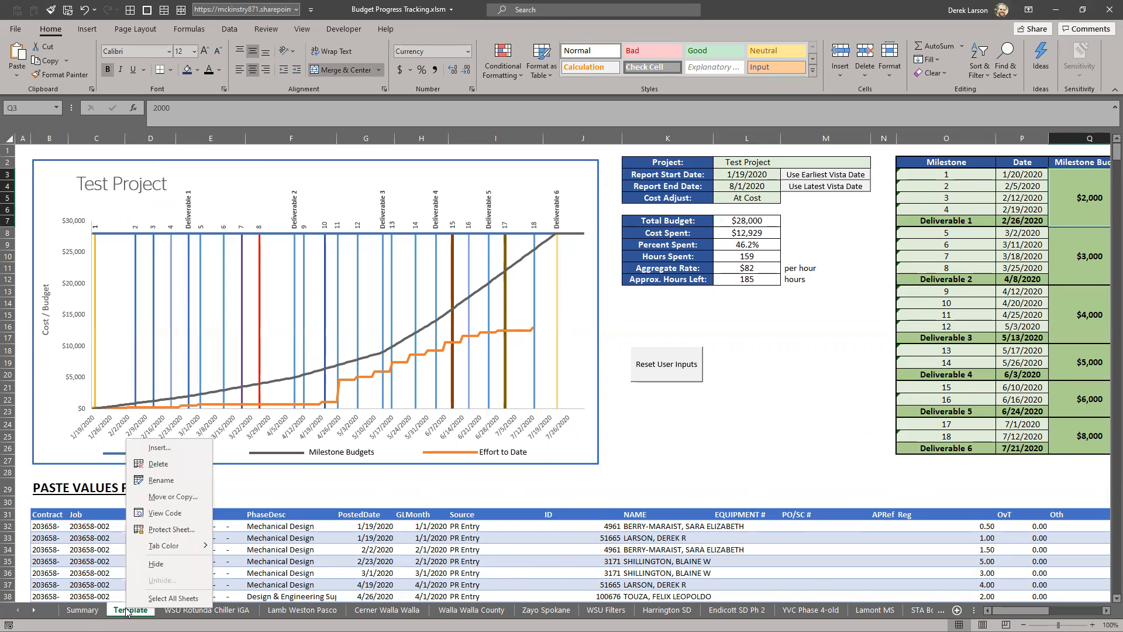
{"action": "left_click", "coordinate": [171, 496]}
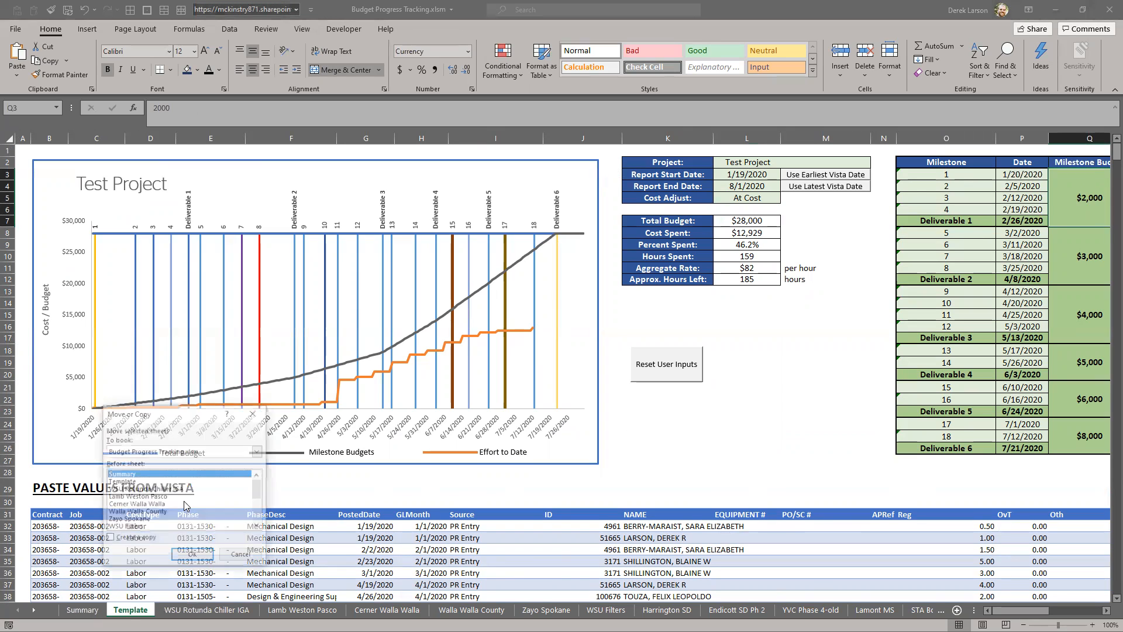
{"action": "left_click", "coordinate": [170, 491]}
{"action": "left_click", "coordinate": [155, 539]}
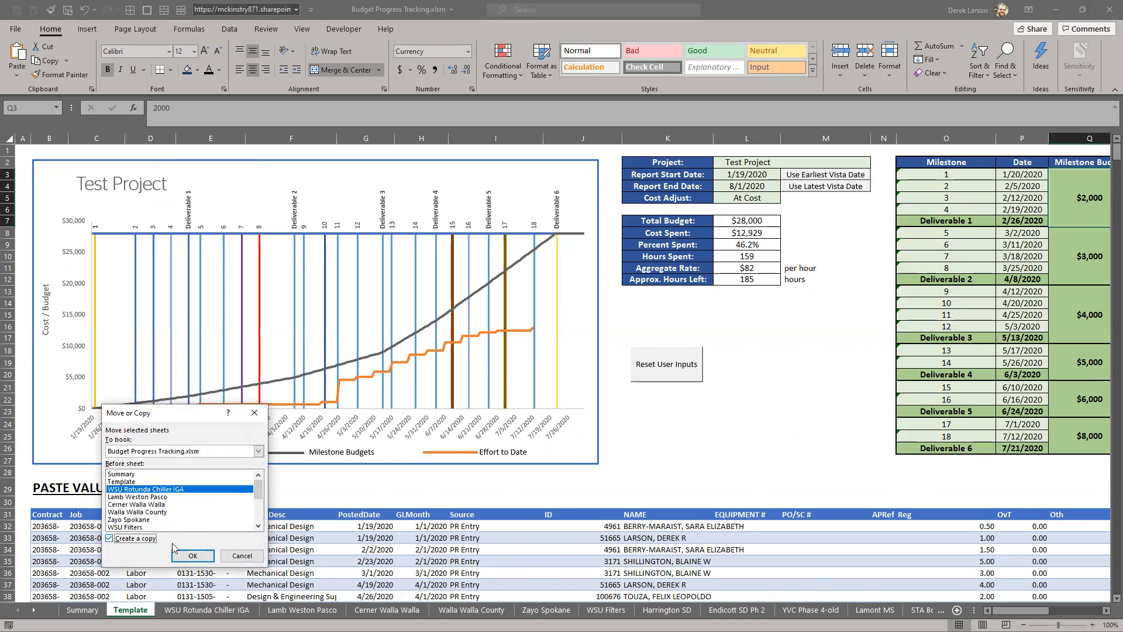
{"action": "left_click", "coordinate": [200, 560]}
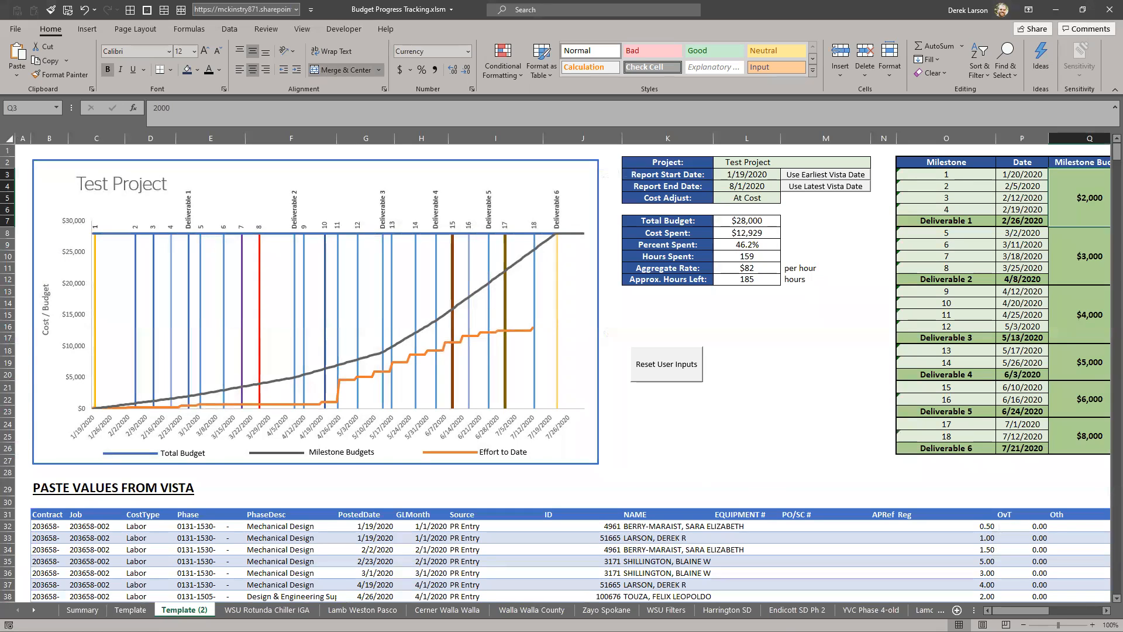
Rename the copied Template sheet as YVC Phase 4.
{"action": "double_click", "coordinate": [185, 611]}
{"action": "type", "text": "YVC Phase 4"}
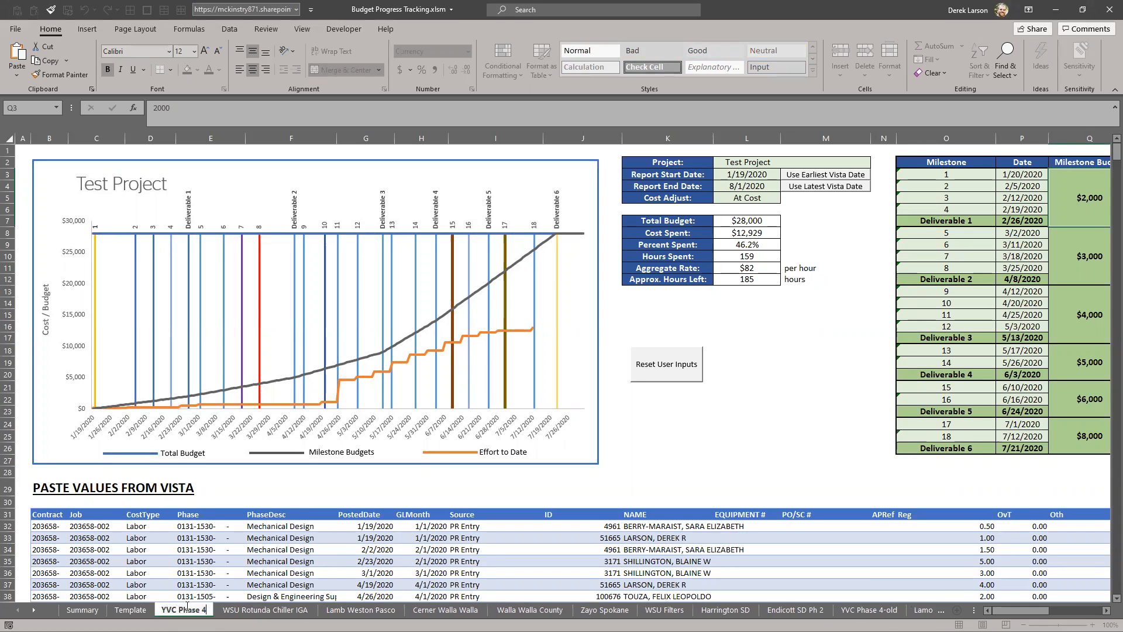
{"action": "key", "text": "Return"}
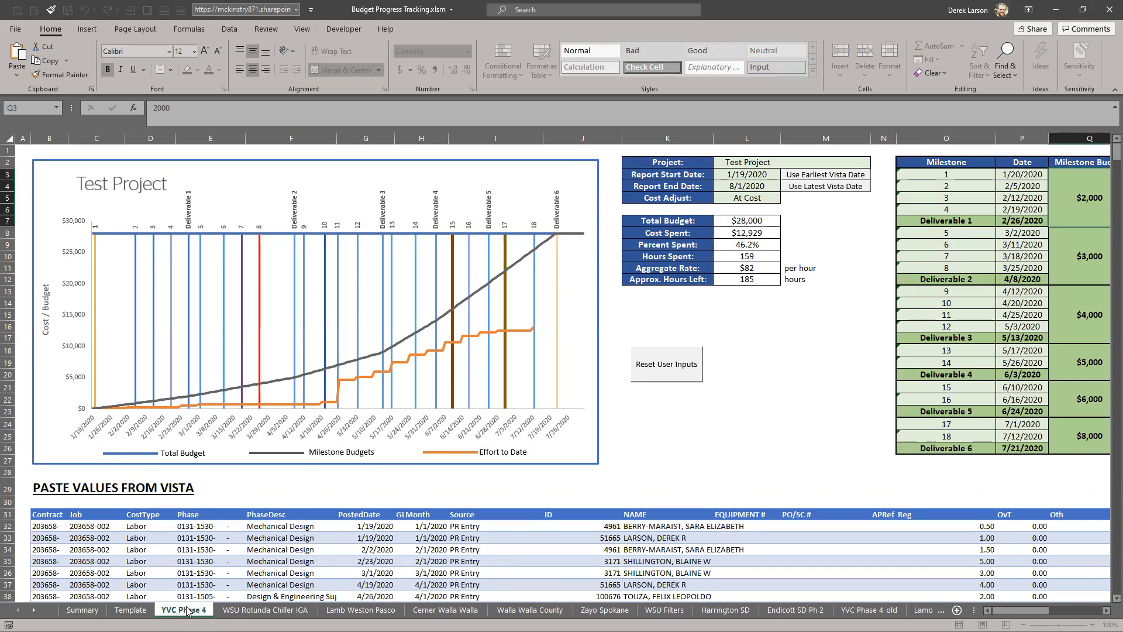
{"action": "left_click", "coordinate": [666, 436]}
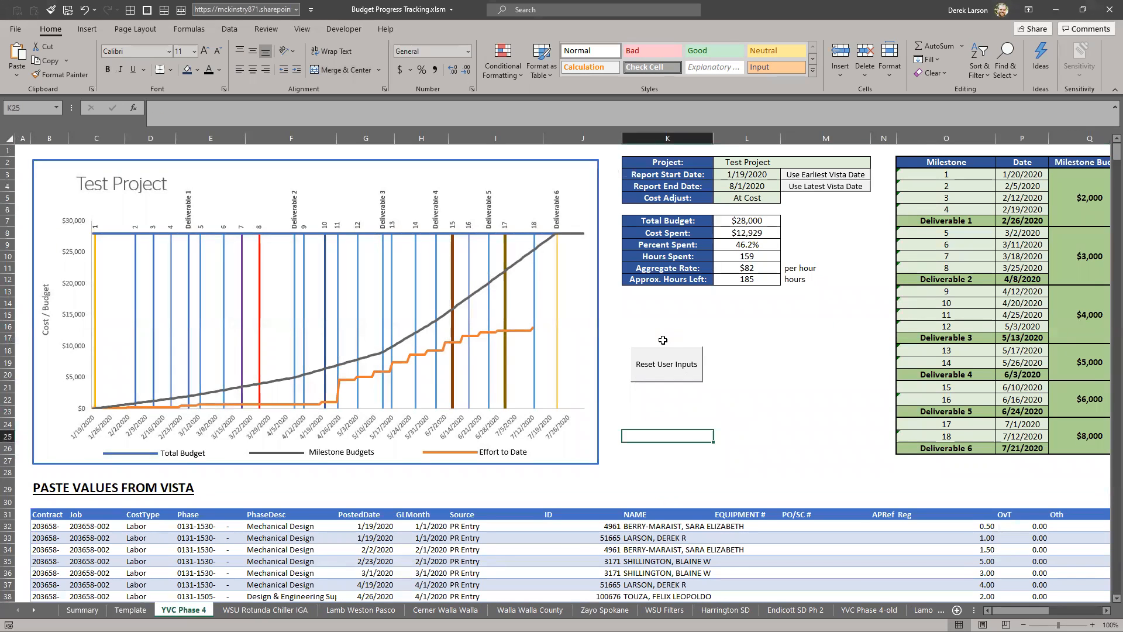
Reset all user inputs on the YVC Phase 4 sheet and accept the deletion warning.
{"action": "left_click", "coordinate": [660, 370]}
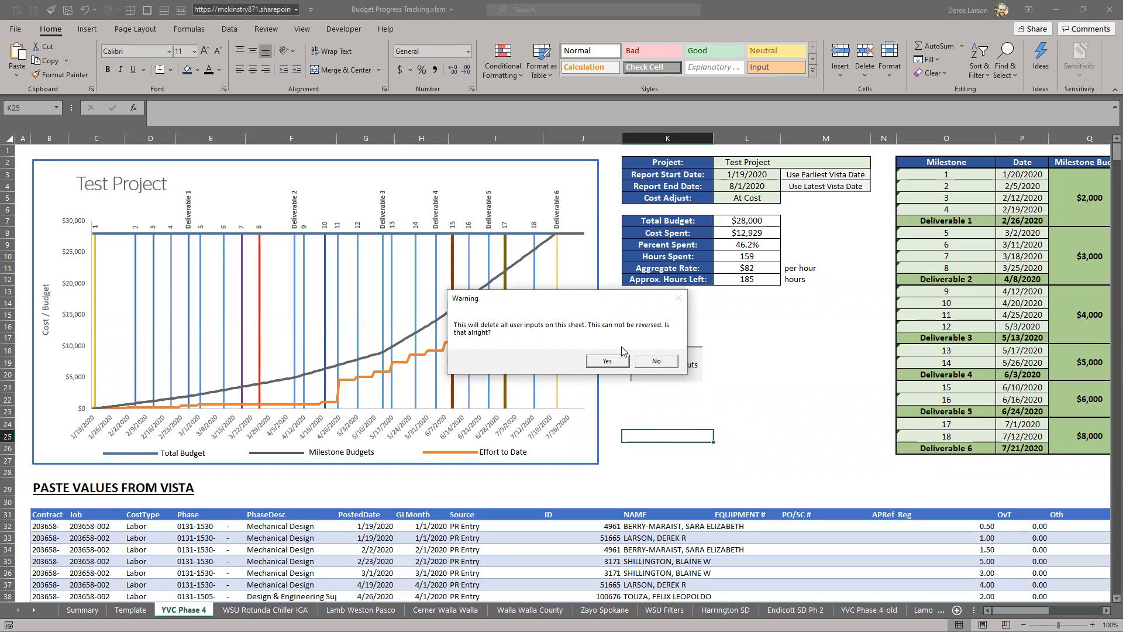
{"action": "left_click", "coordinate": [608, 362]}
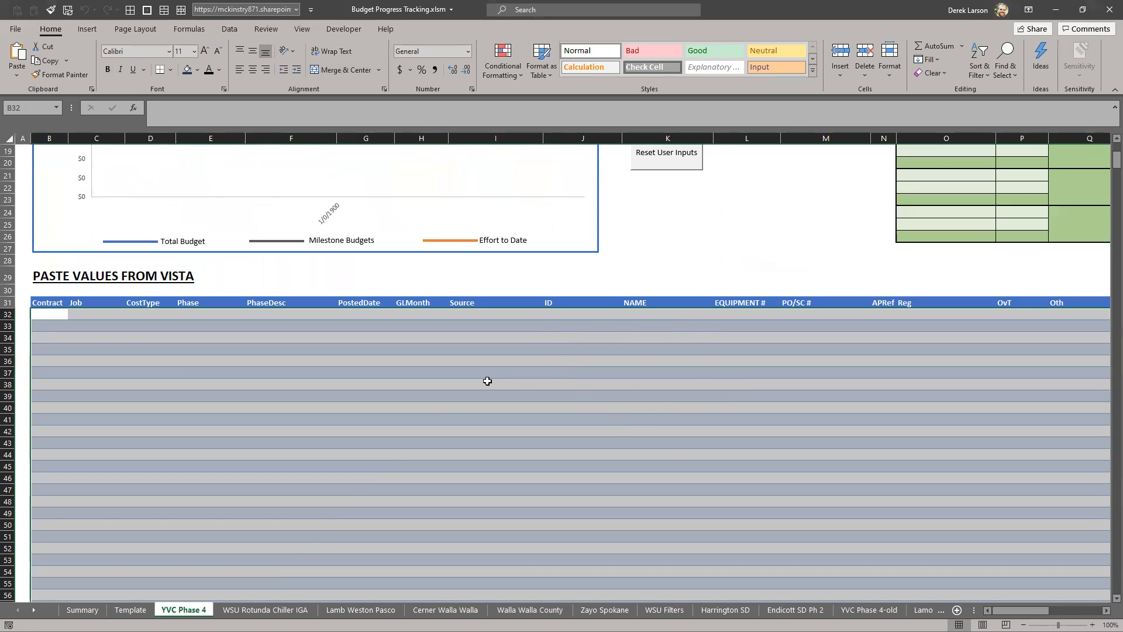
{"action": "left_click", "coordinate": [389, 409]}
{"action": "scroll", "coordinate": [403, 381], "scroll_direction": "up", "scroll_amount": 6}
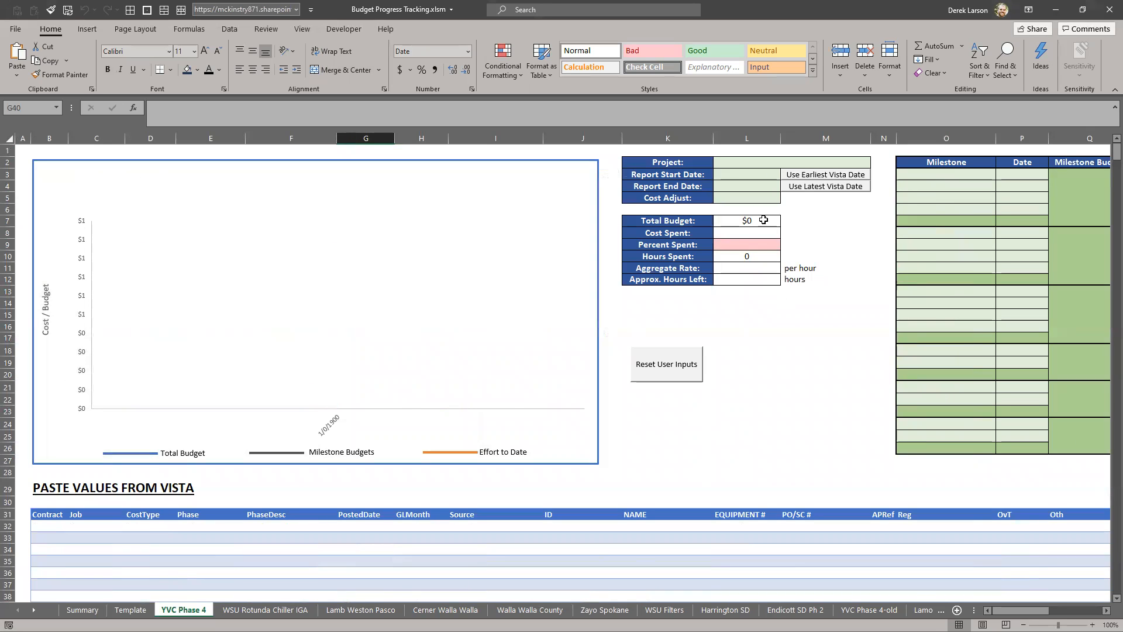
Enter YVC Ph. 4 - Skills Center as the project name.
{"action": "left_click", "coordinate": [739, 162]}
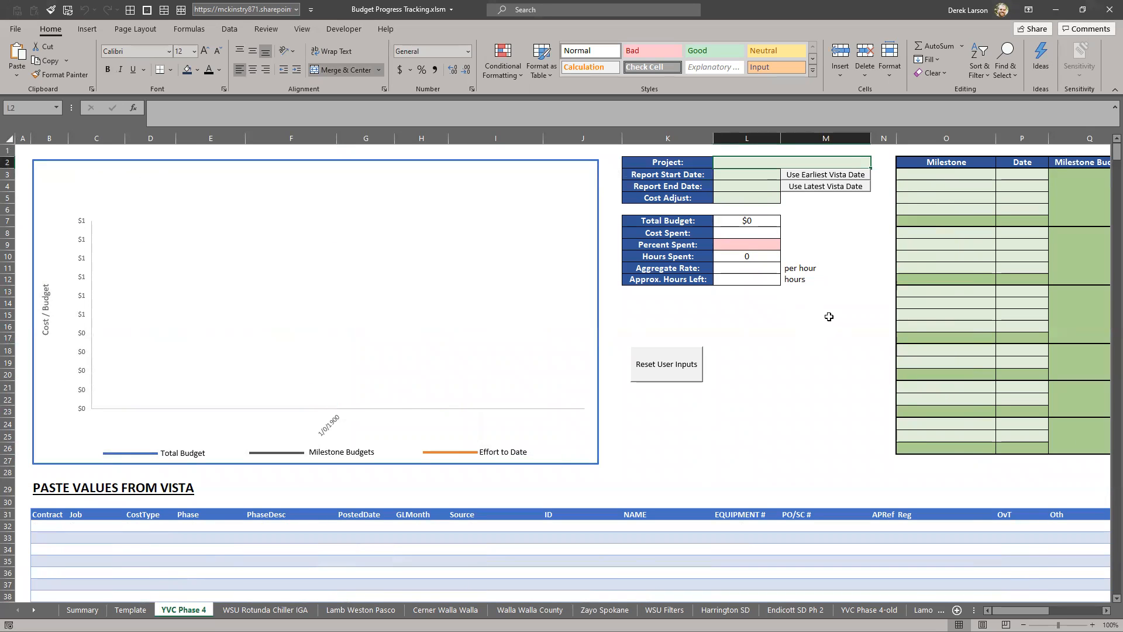
{"action": "type", "text": "YVC"}
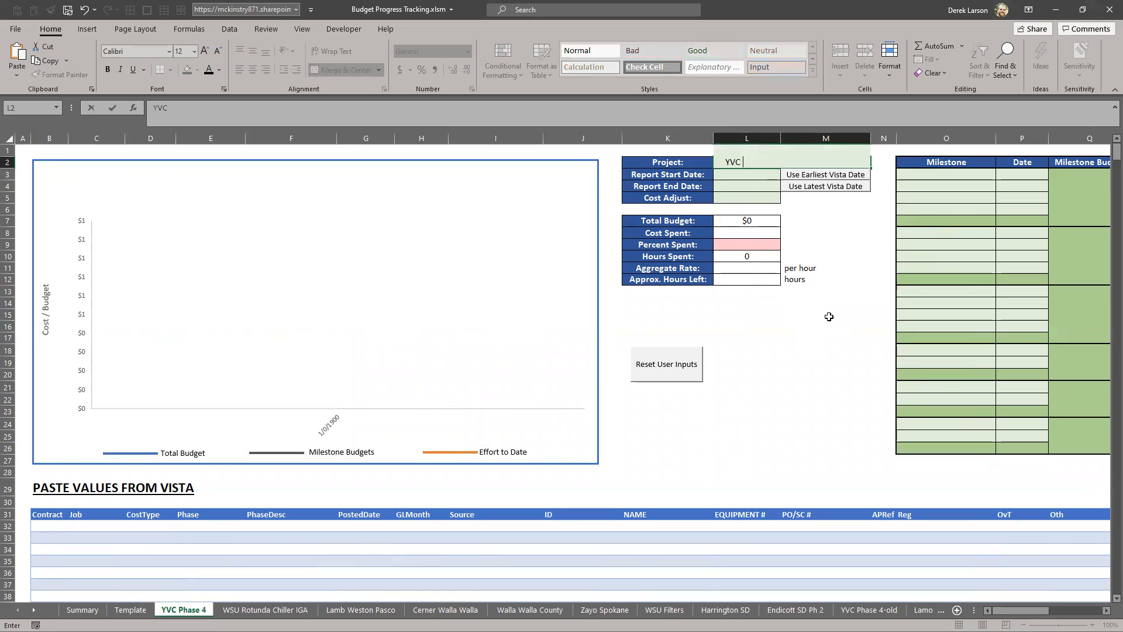
{"action": "type", "text": " Ph. 4 - Skills Center"}
{"action": "key", "text": "Return"}
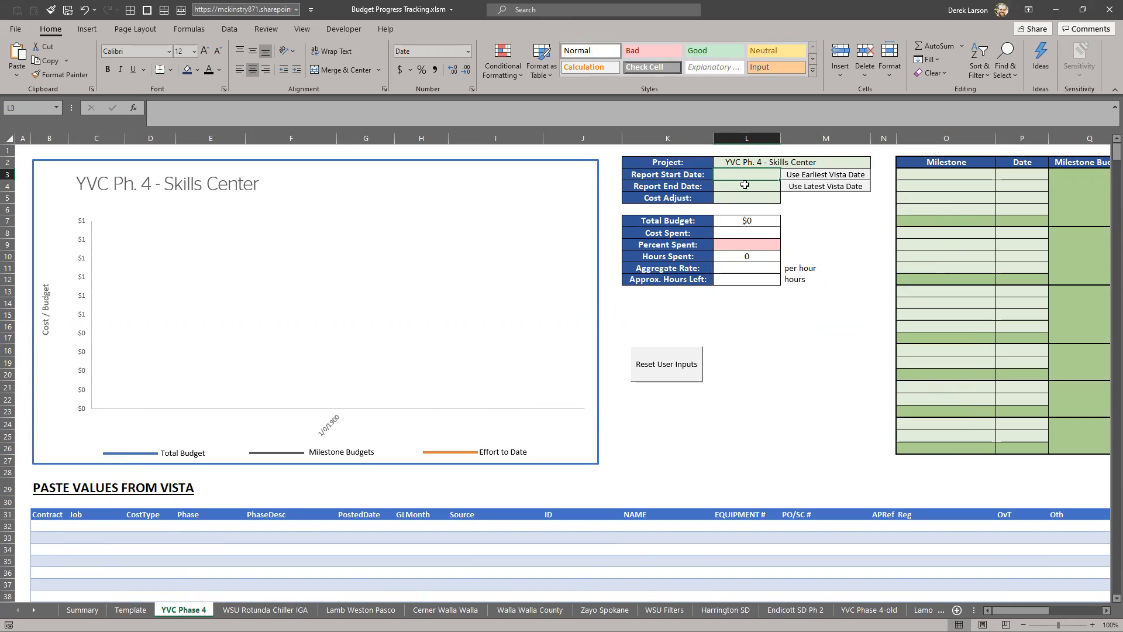
Set the report start date to 3/1/2020 and the report end date to 12/1/2020.
{"action": "type", "text": "3/1/2020"}
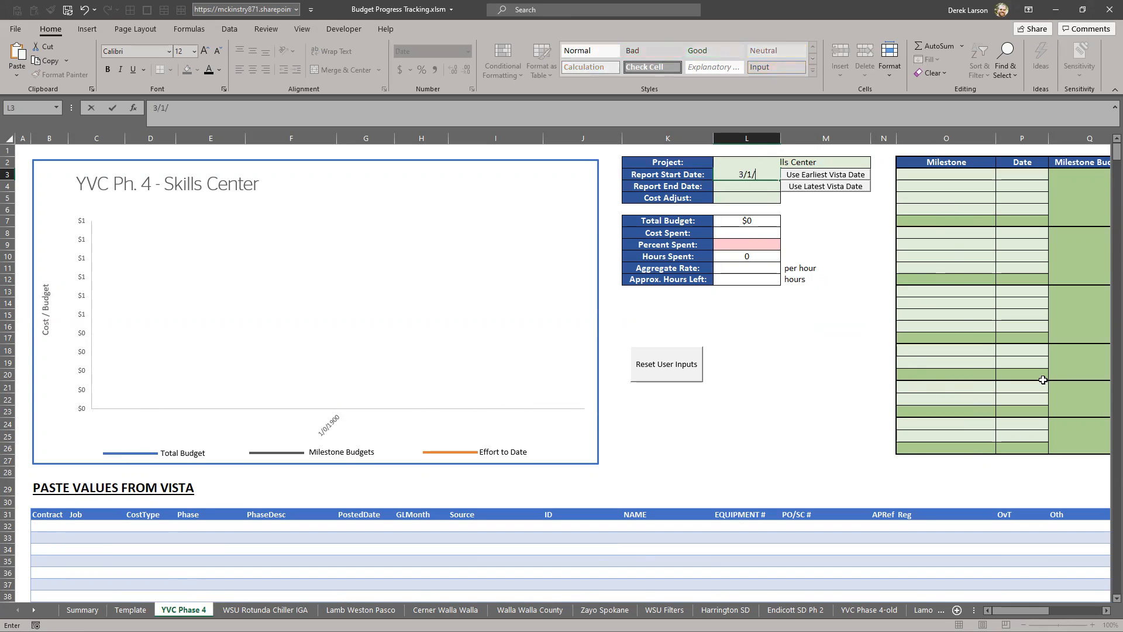
{"action": "type", "text": "/1/2020"}
{"action": "key", "text": "Return"}
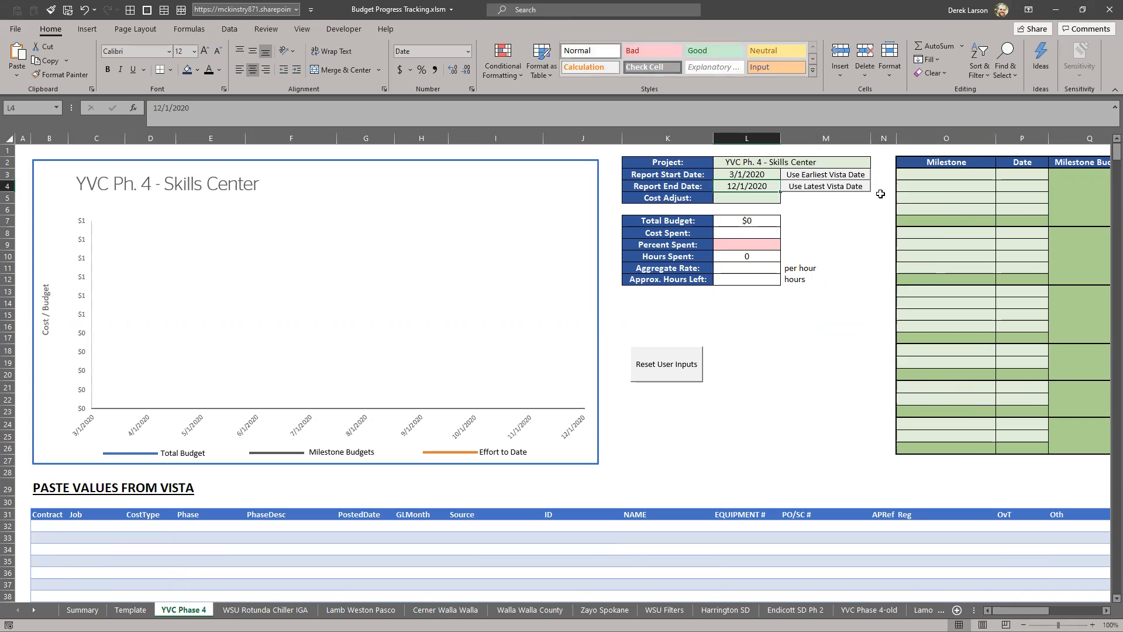
Set Cost Adjust to Sell Rate and select the Target Margin value.
{"action": "left_click", "coordinate": [734, 196]}
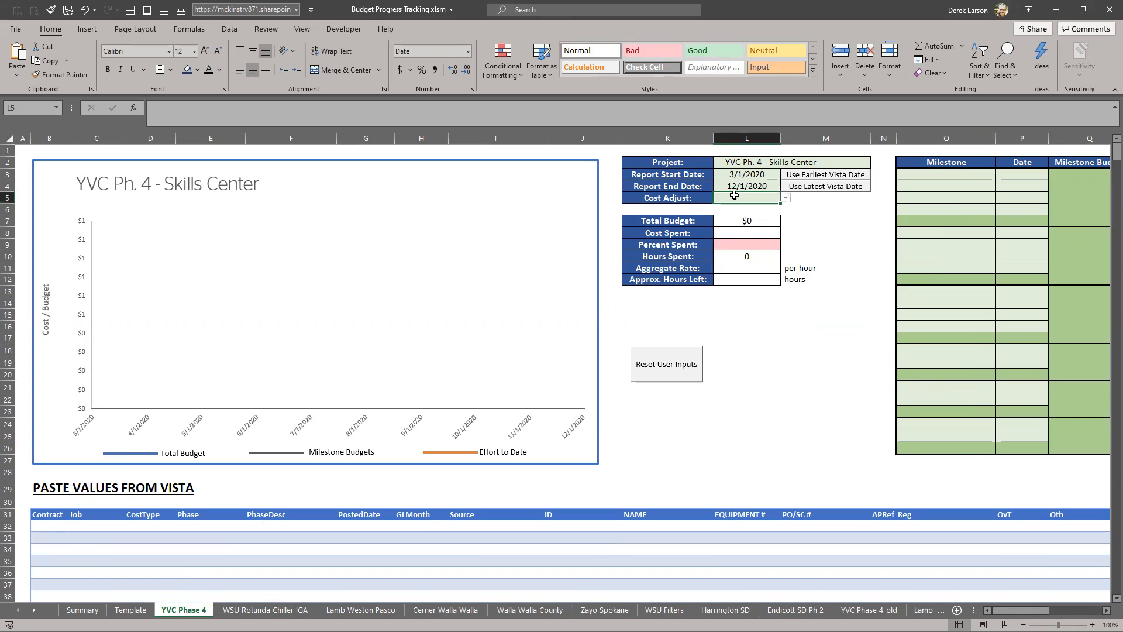
{"action": "left_click", "coordinate": [785, 200]}
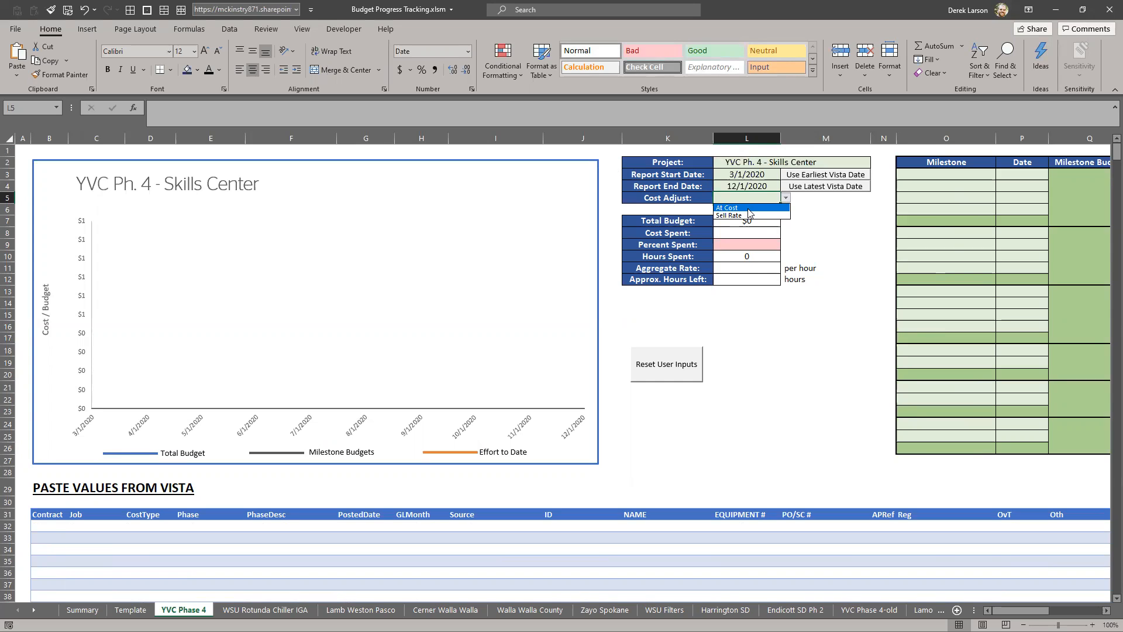
{"action": "left_click", "coordinate": [728, 216]}
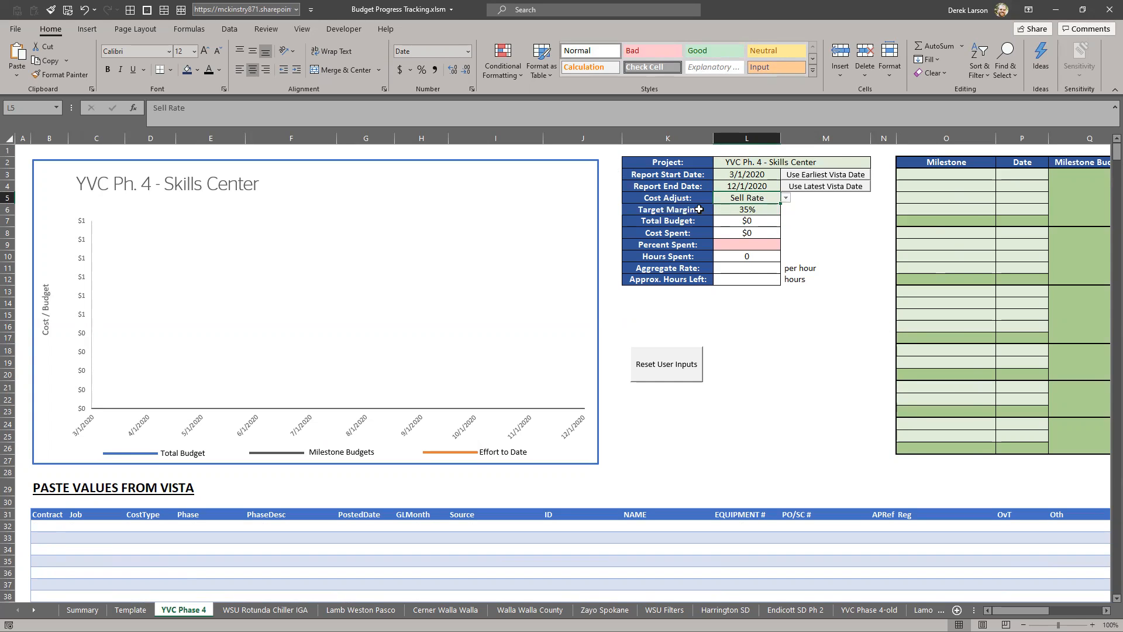
{"action": "left_click_drag", "start_coordinate": [673, 211], "coordinate": [747, 211]}
{"action": "left_click", "coordinate": [747, 211]}
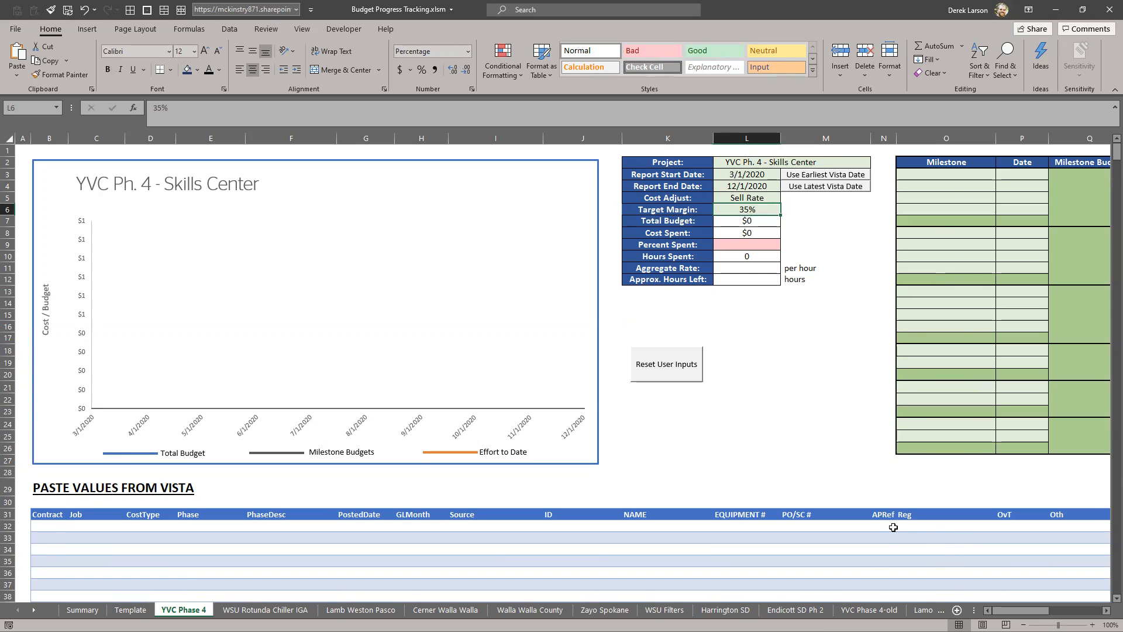
Set Cost Adjust to At Cost.
{"action": "left_click", "coordinate": [766, 198]}
{"action": "left_click", "coordinate": [786, 198]}
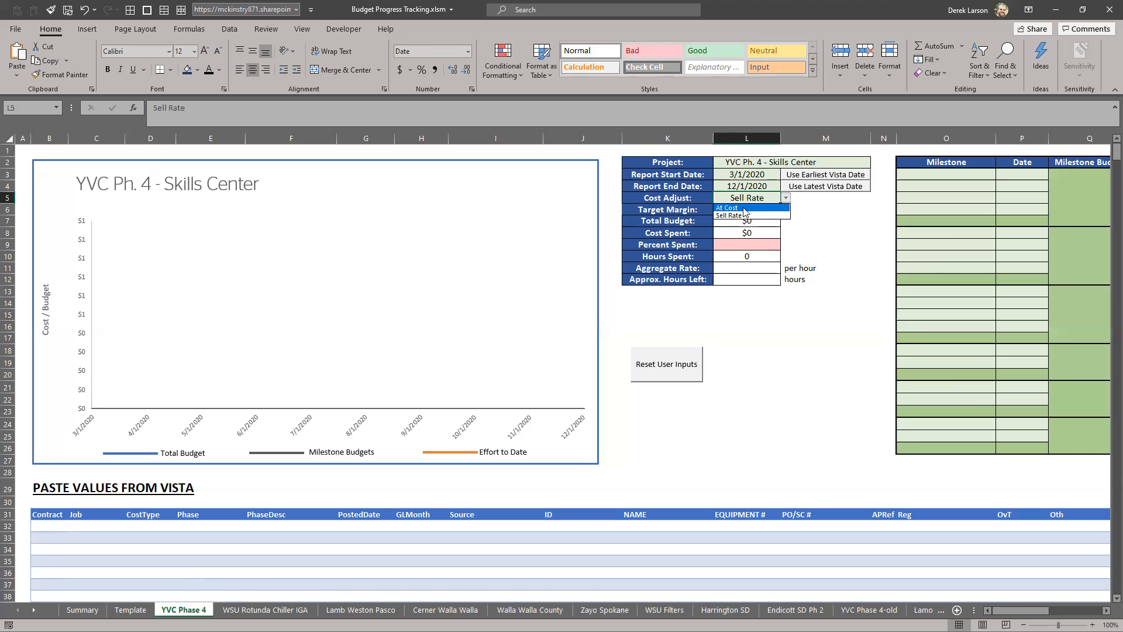
{"action": "left_click", "coordinate": [744, 209]}
{"action": "left_click", "coordinate": [749, 208]}
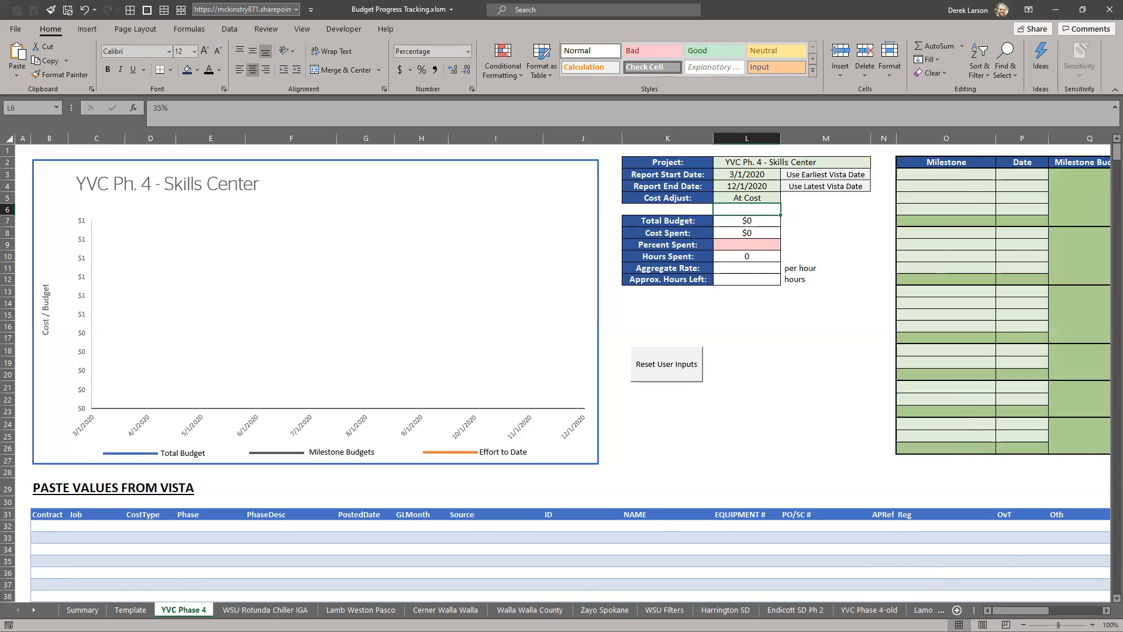
Copy the selected transaction rows from MCKJCTransactionDetails_NEW and paste them into the YVC Phase 4 Vista table starting at cell B32.
{"action": "key", "text": "alt+Tab"}
{"action": "key", "text": "ctrl+c"}
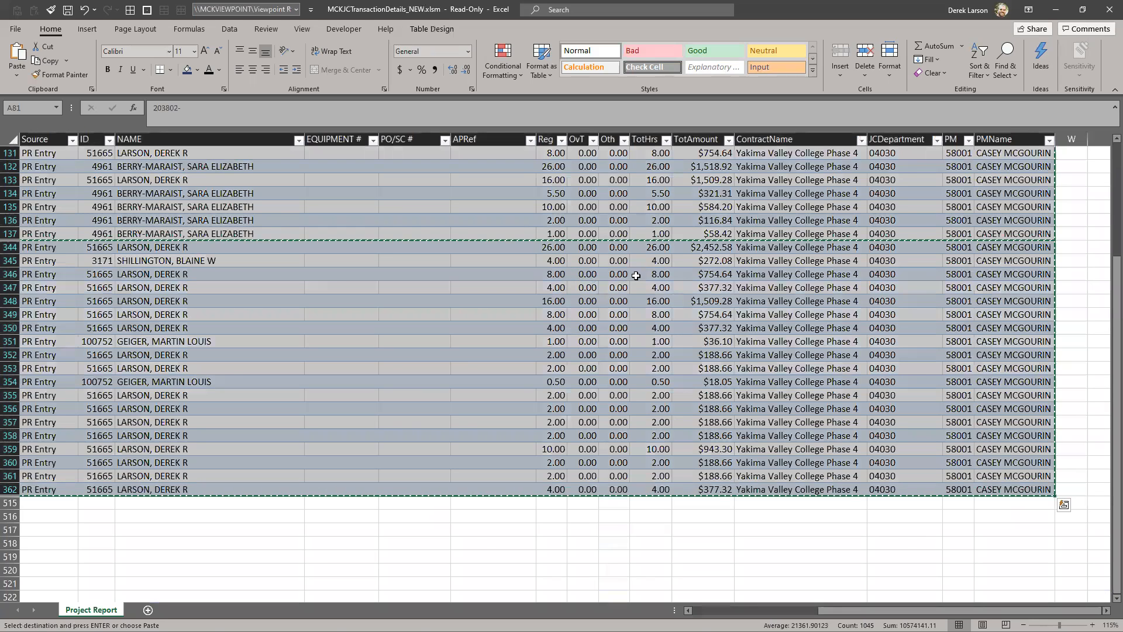
{"action": "key", "text": "alt+Tab"}
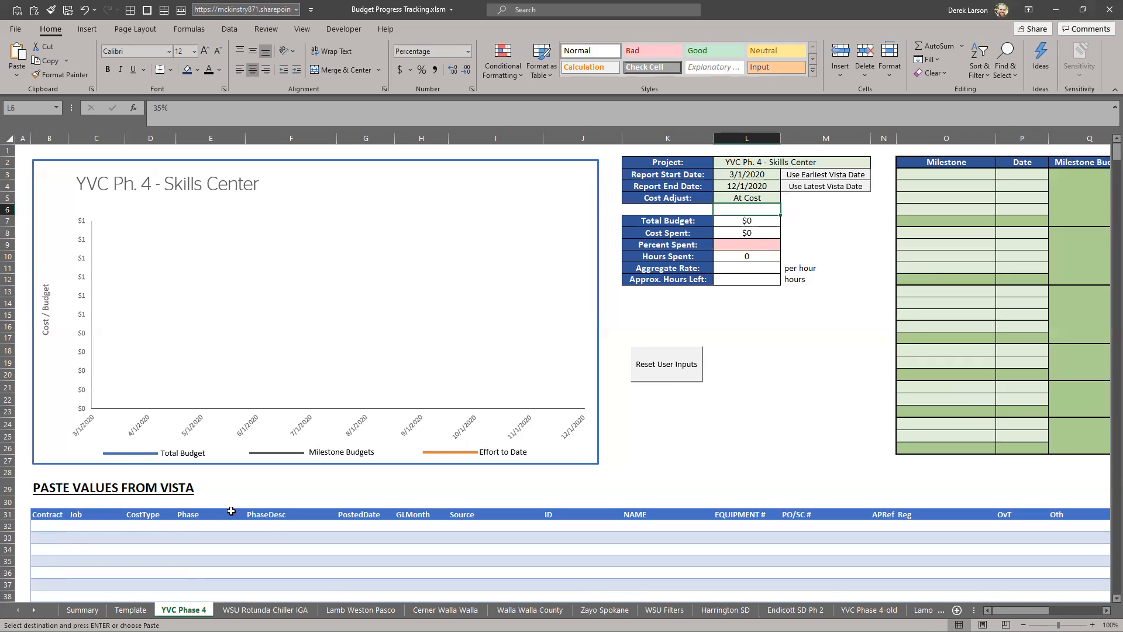
{"action": "left_click", "coordinate": [47, 526]}
{"action": "key", "text": "ctrl+v"}
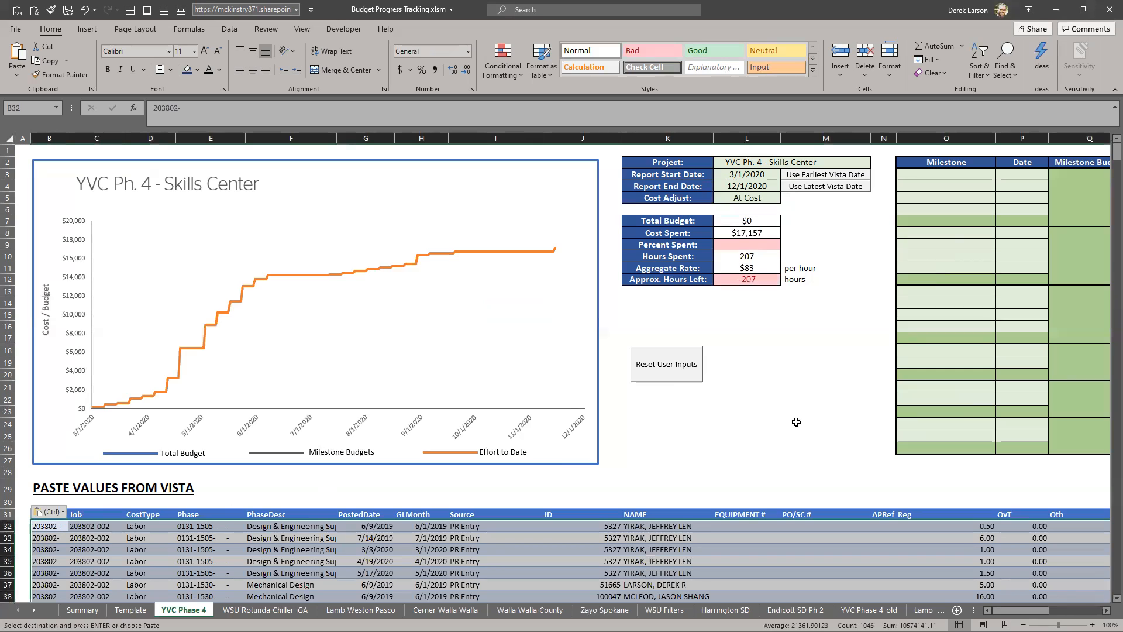
Examine the pasted Vista transactions through the end of the table at row 163 and the resulting cost chart.
{"action": "scroll", "coordinate": [644, 433], "scroll_direction": "down", "scroll_amount": 19}
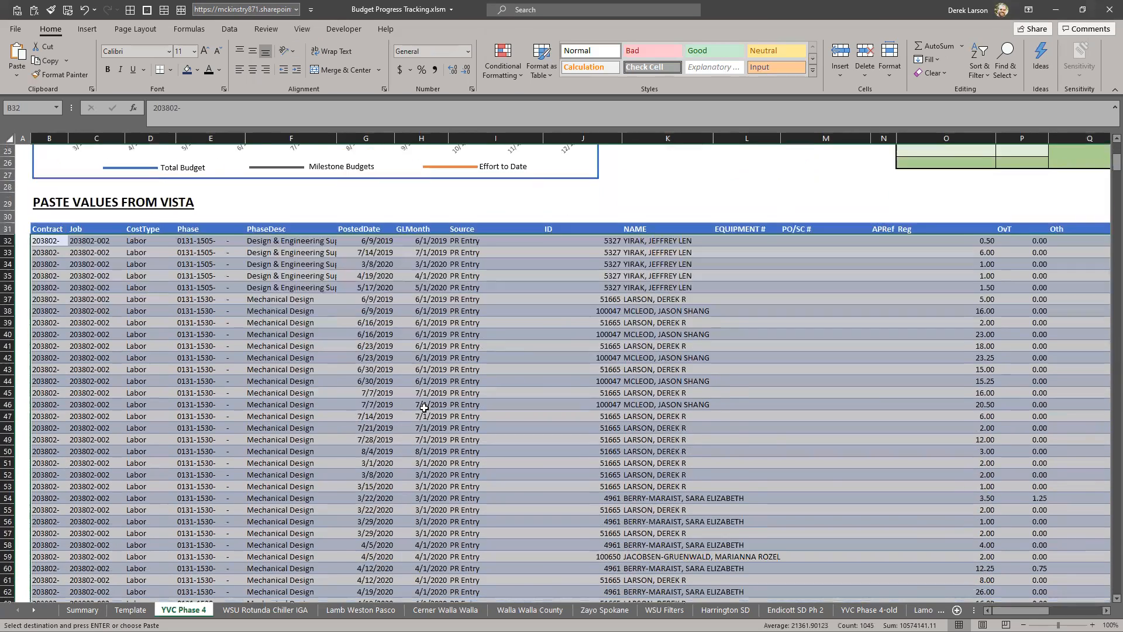
{"action": "scroll", "coordinate": [238, 427], "scroll_direction": "up", "scroll_amount": 16}
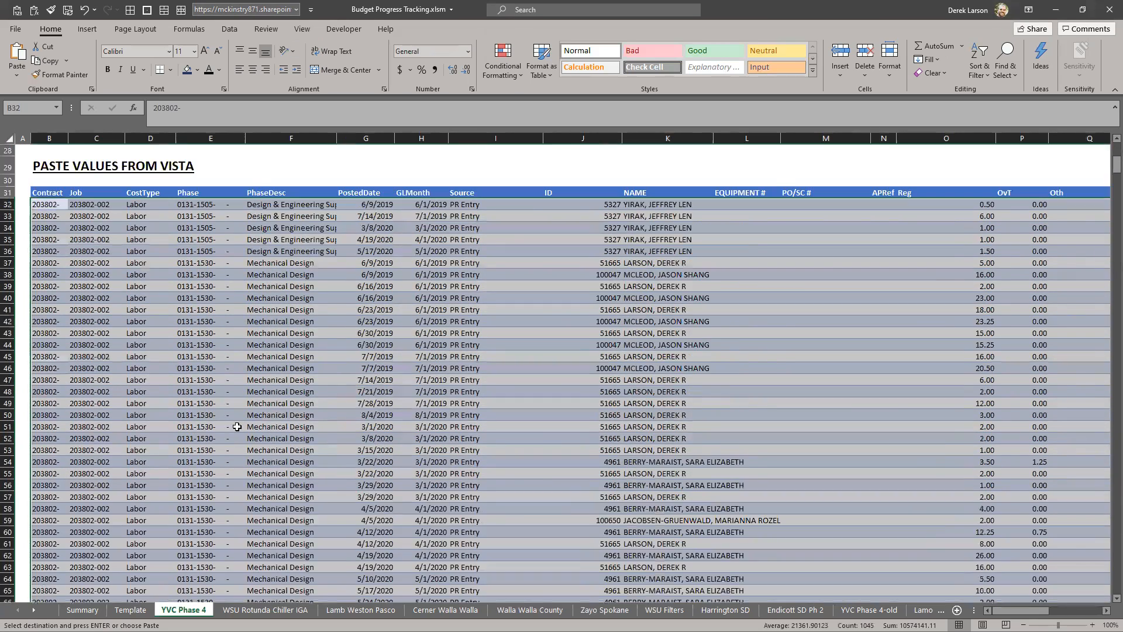
{"action": "scroll", "coordinate": [702, 339], "scroll_direction": "down", "scroll_amount": 12}
{"action": "left_click_drag", "start_coordinate": [1116, 170], "coordinate": [1103, 145]}
{"action": "left_click", "coordinate": [743, 362]}
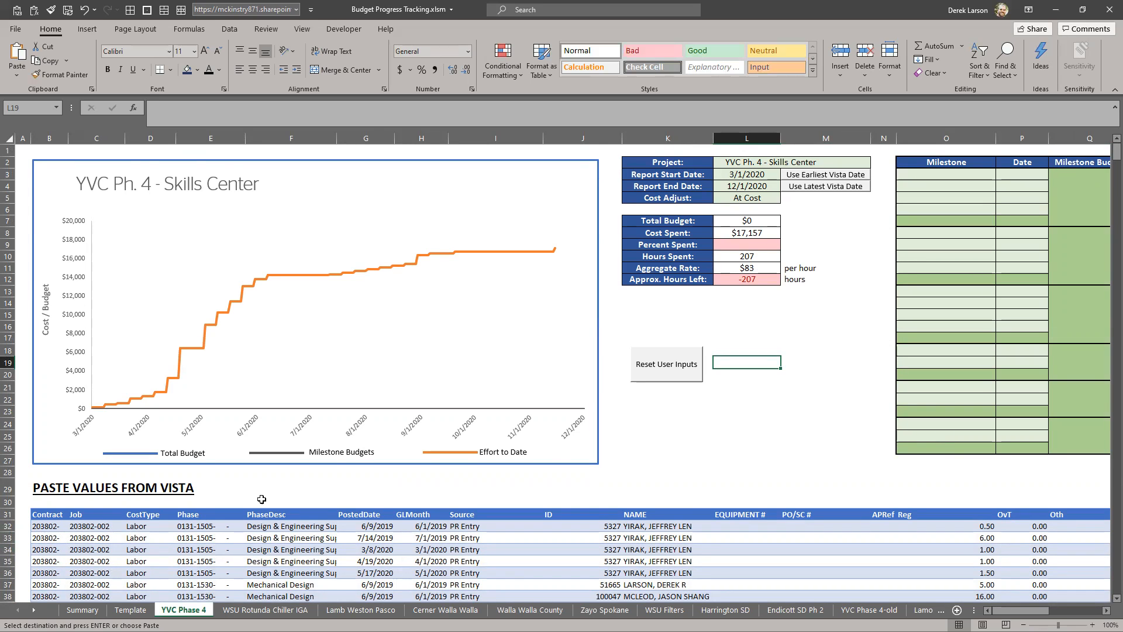
{"action": "scroll", "coordinate": [380, 421], "scroll_direction": "down", "scroll_amount": 1}
{"action": "scroll", "coordinate": [383, 419], "scroll_direction": "down", "scroll_amount": 8}
{"action": "scroll", "coordinate": [387, 417], "scroll_direction": "down", "scroll_amount": 20}
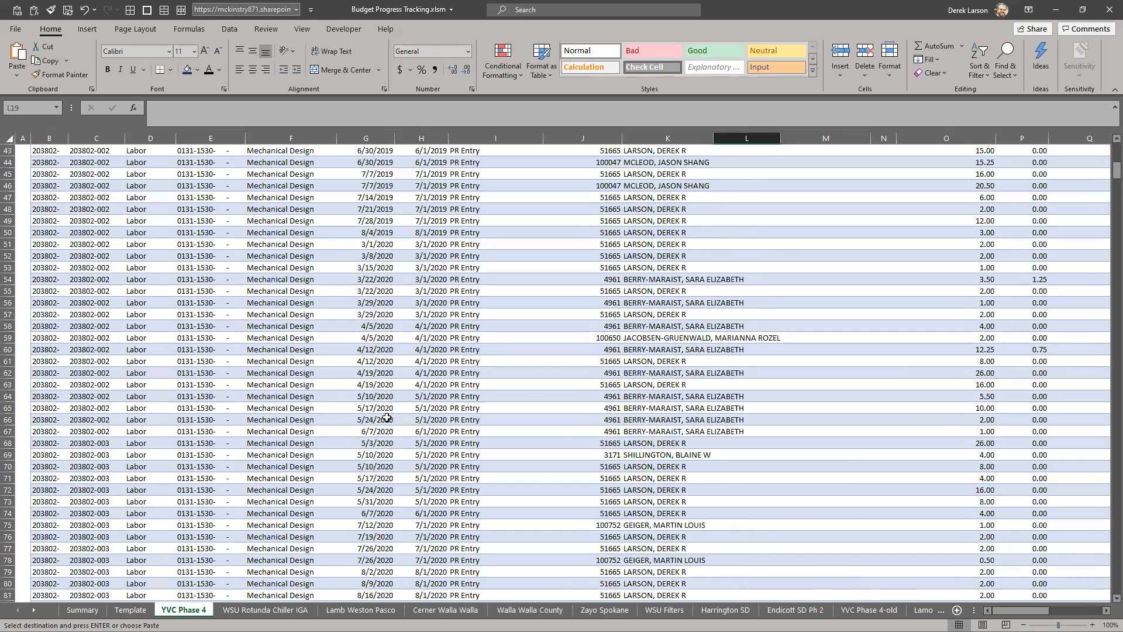
{"action": "scroll", "coordinate": [652, 423], "scroll_direction": "down", "scroll_amount": 6}
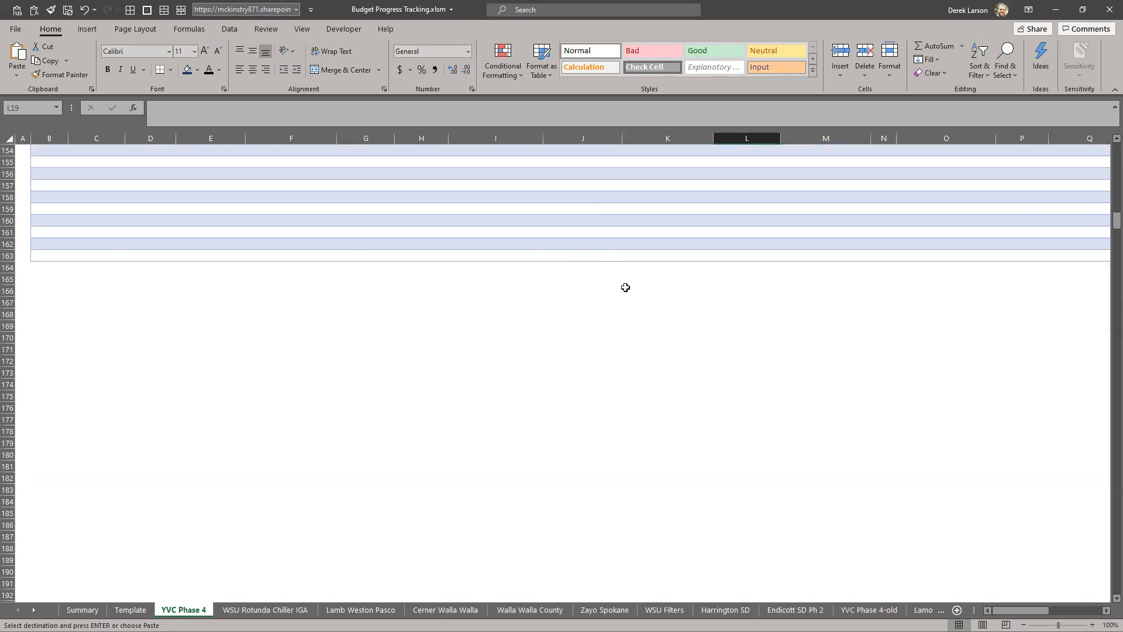
{"action": "left_click_drag", "start_coordinate": [104, 244], "coordinate": [103, 254]}
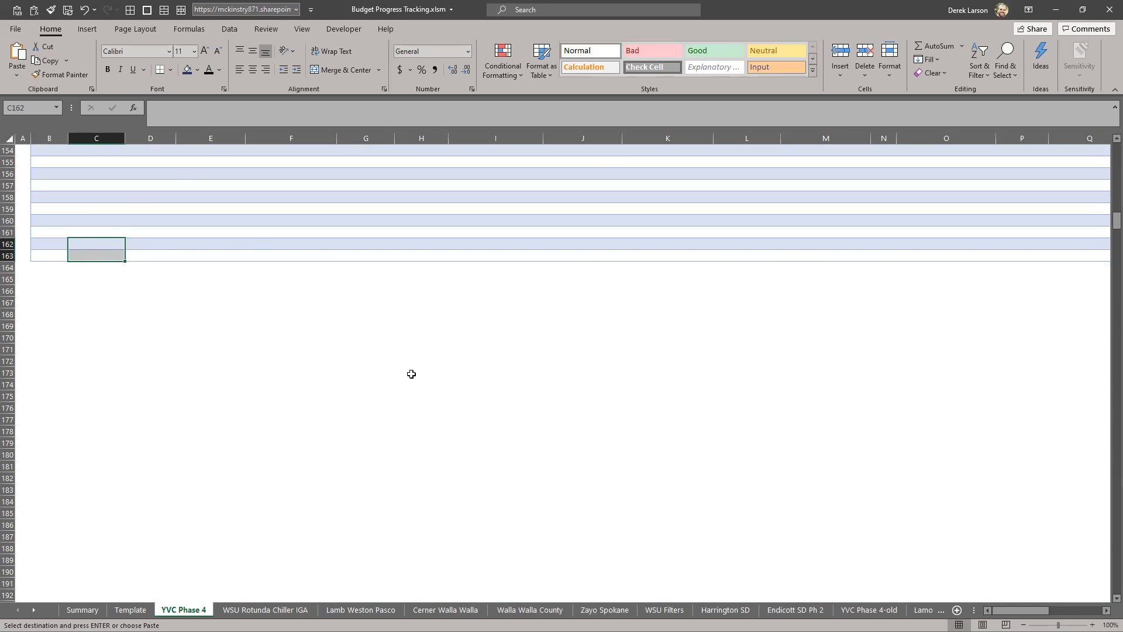
{"action": "scroll", "coordinate": [564, 398], "scroll_direction": "up", "scroll_amount": 20}
{"action": "scroll", "coordinate": [564, 397], "scroll_direction": "up", "scroll_amount": 12}
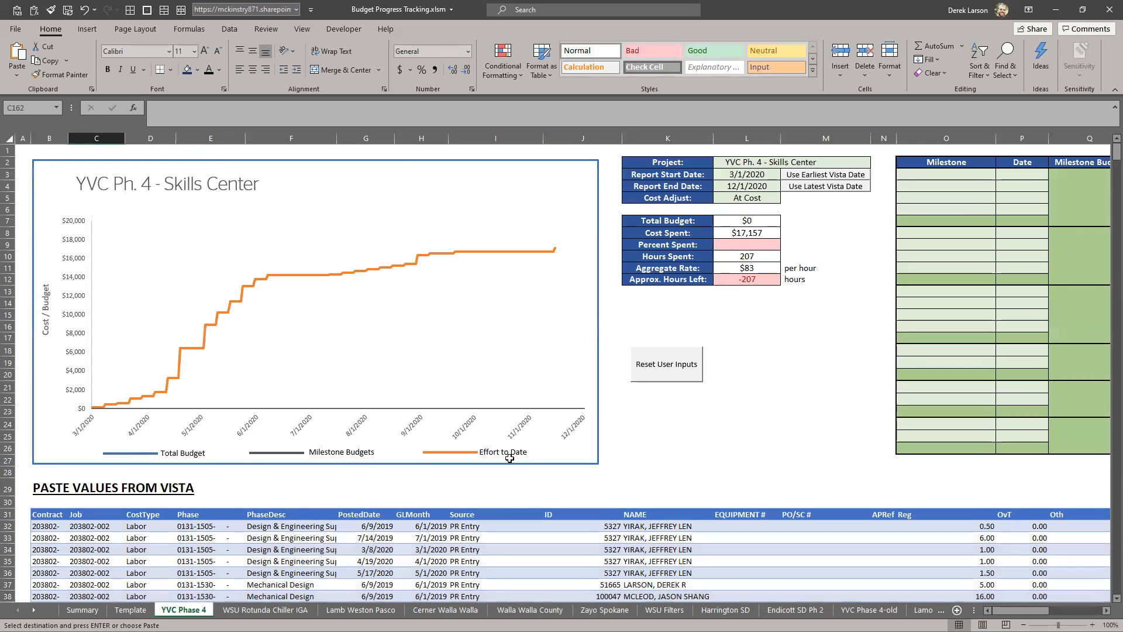
{"action": "left_click", "coordinate": [285, 539]}
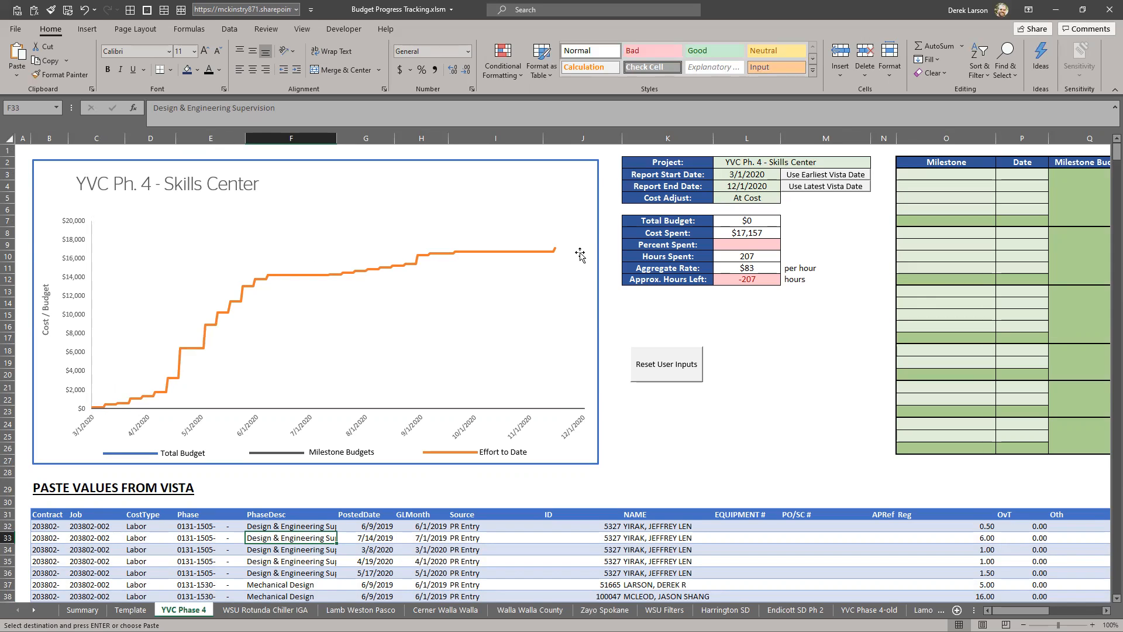
Enter 100% IFC as the first deliverable in row 7 of the milestone table, dated 5/22/2020.
{"action": "left_click", "coordinate": [1021, 174]}
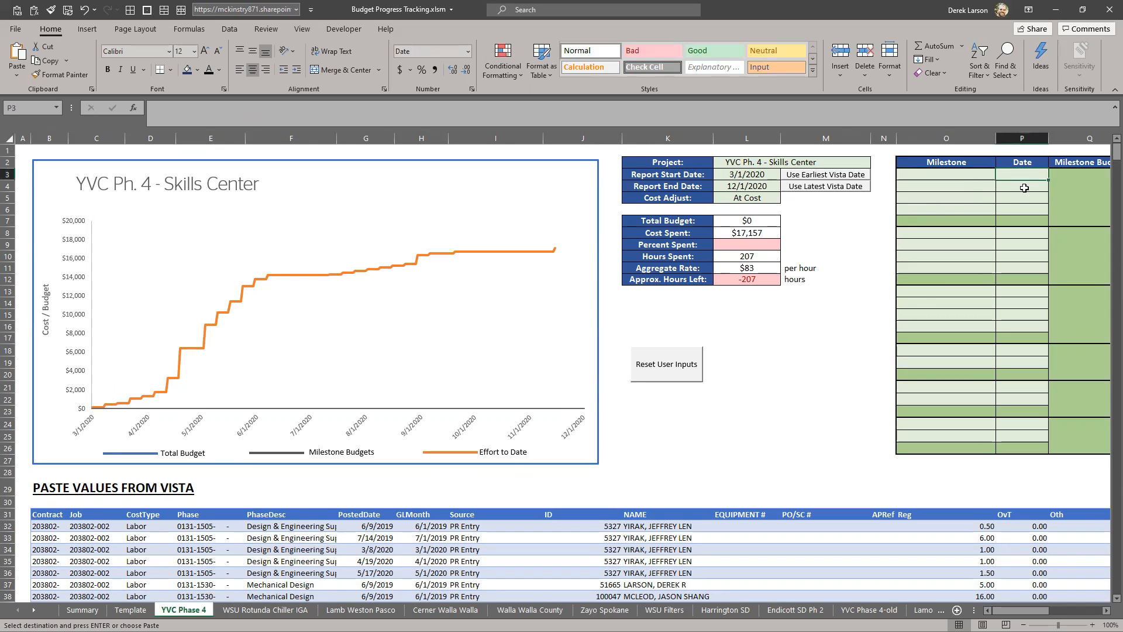
{"action": "left_click", "coordinate": [974, 174]}
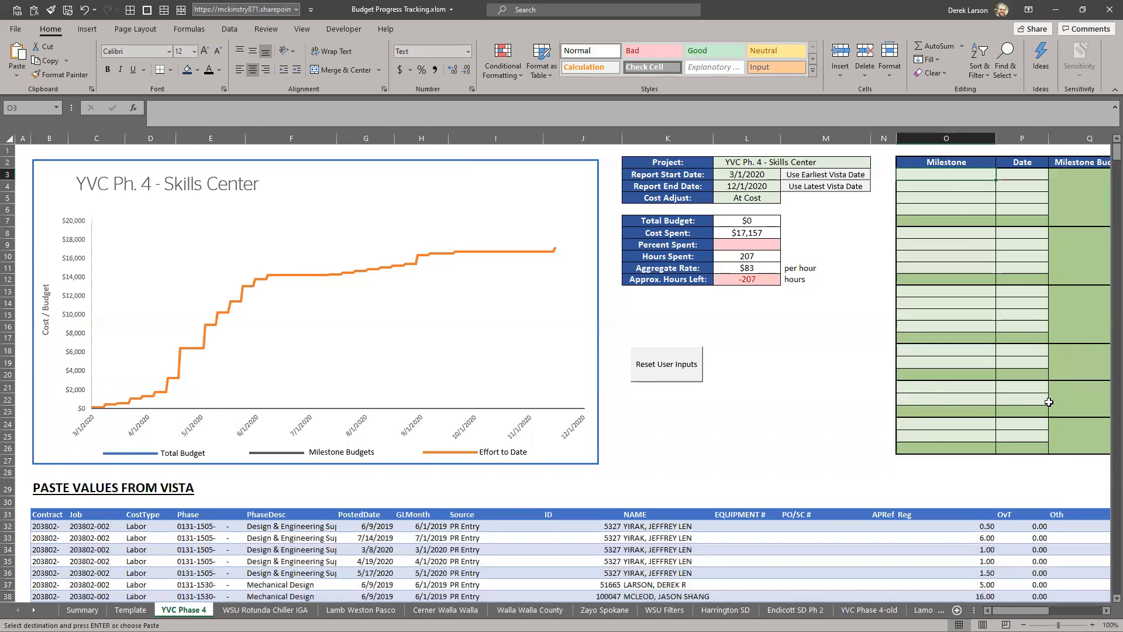
{"action": "left_click", "coordinate": [957, 219]}
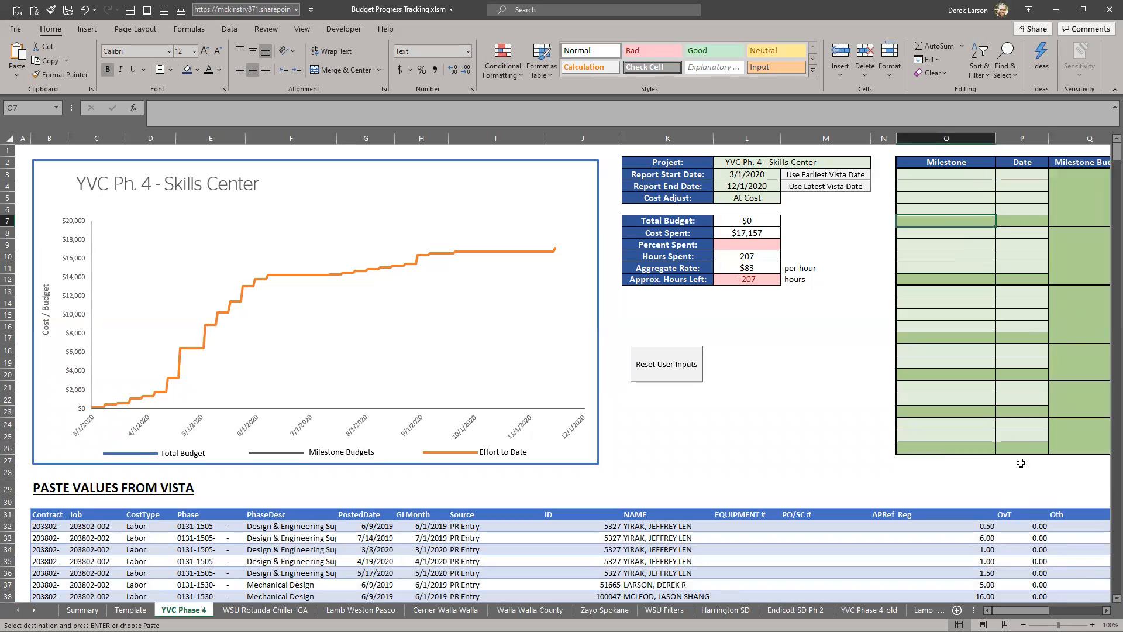
{"action": "type", "text": "100%"}
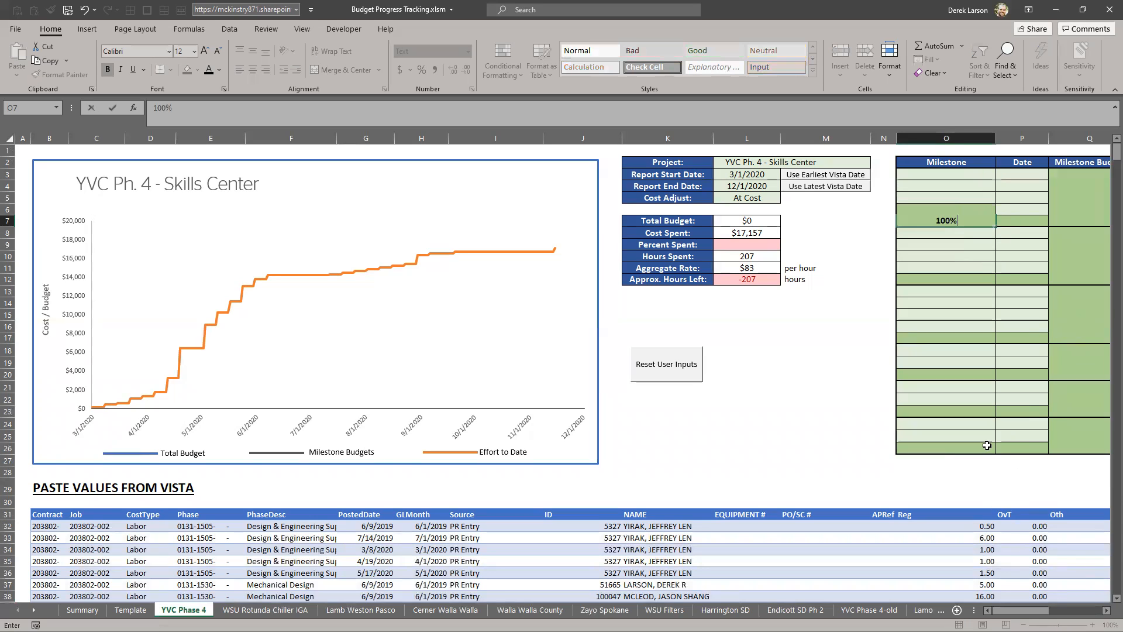
{"action": "type", "text": " IFC"}
{"action": "key", "text": "Tab"}
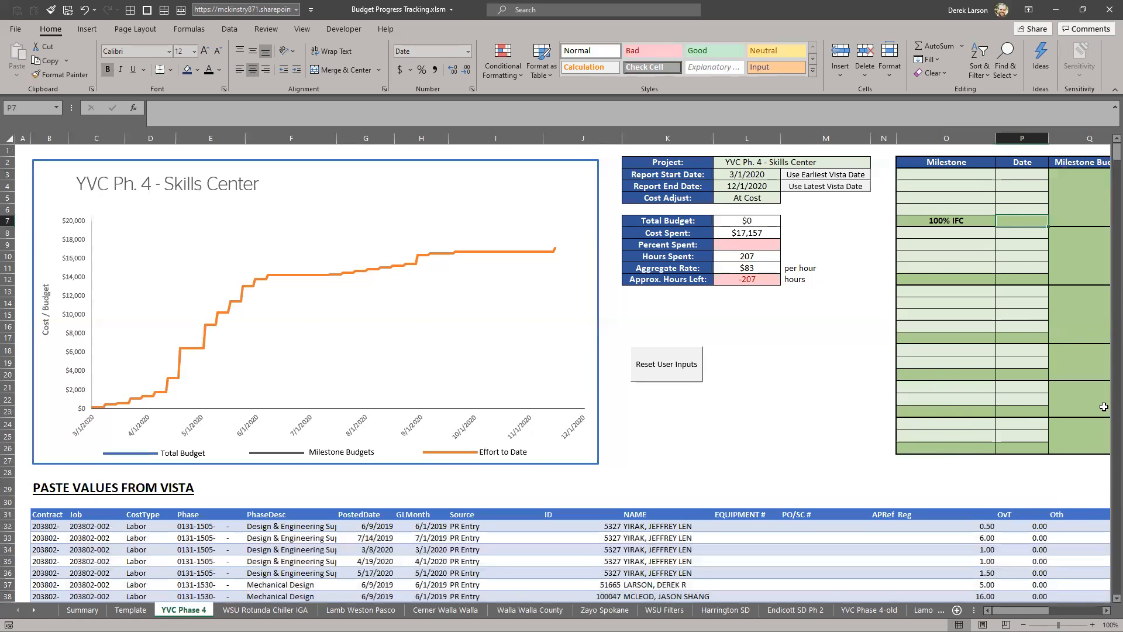
{"action": "type", "text": "5/22/20"}
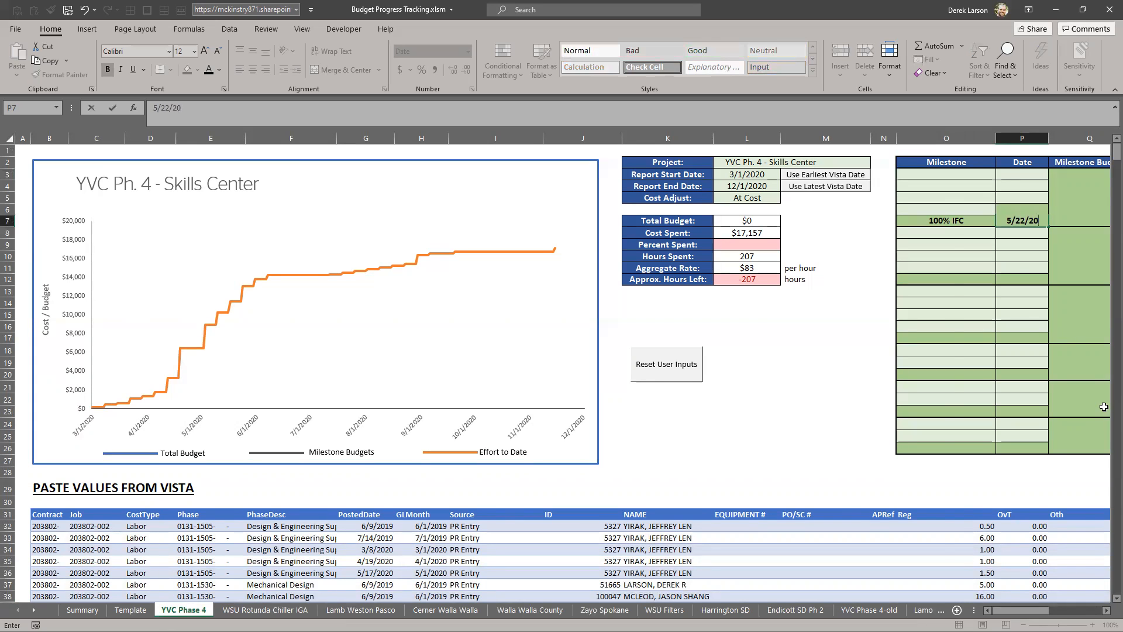
{"action": "key", "text": "Tab"}
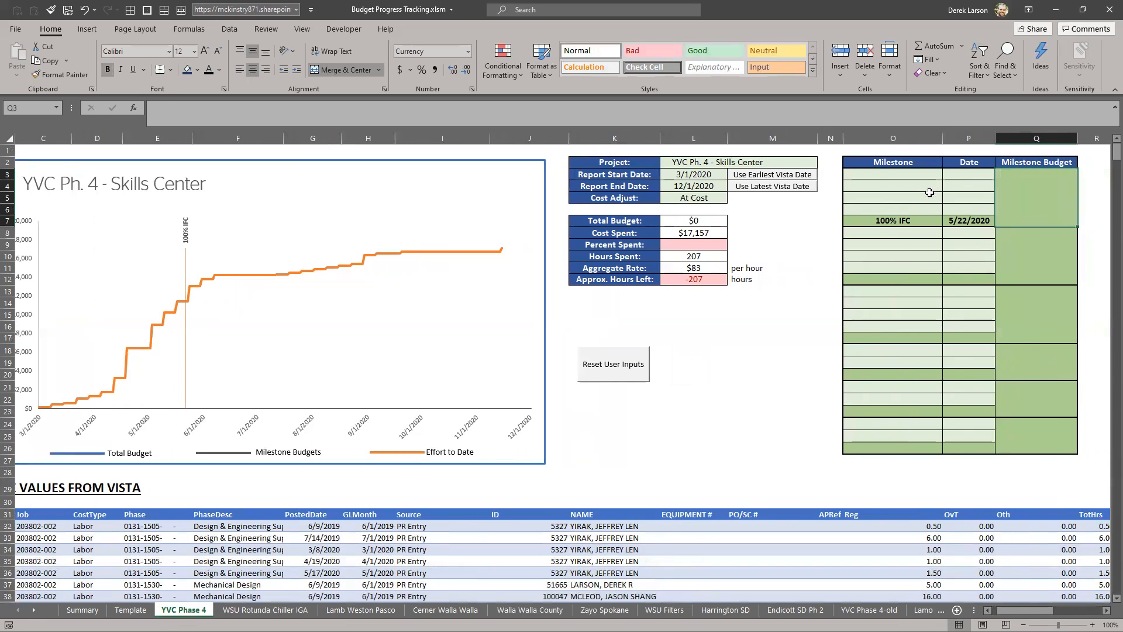
Add an Equipment milestone dated 4/17/2020 in row 3 of the milestone table.
{"action": "left_click", "coordinate": [920, 176]}
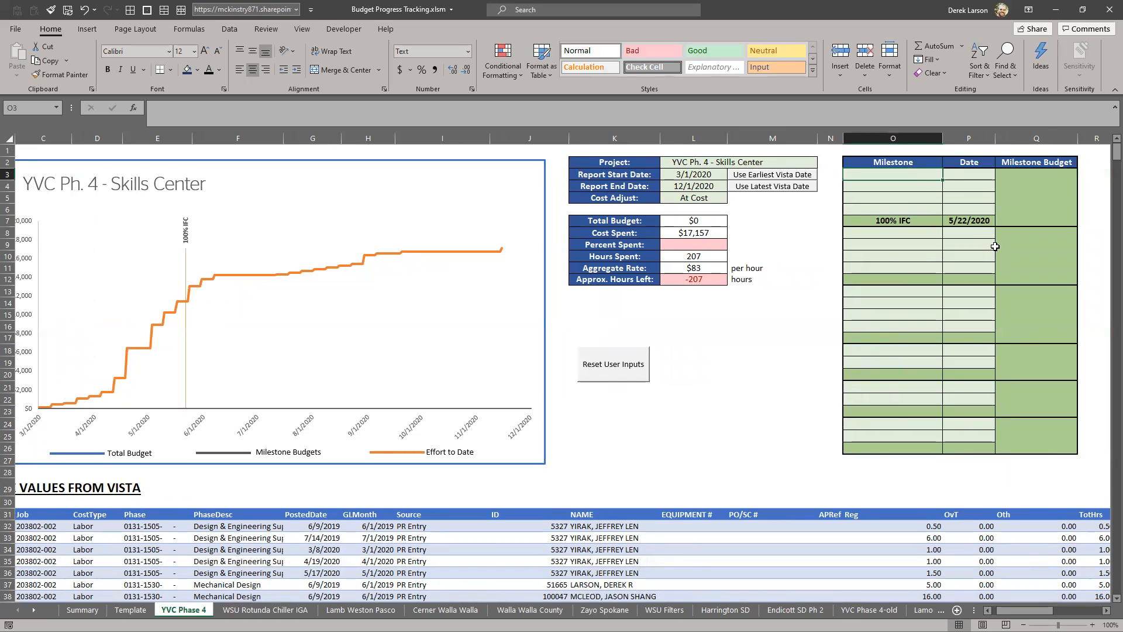
{"action": "type", "text": "Equipment"}
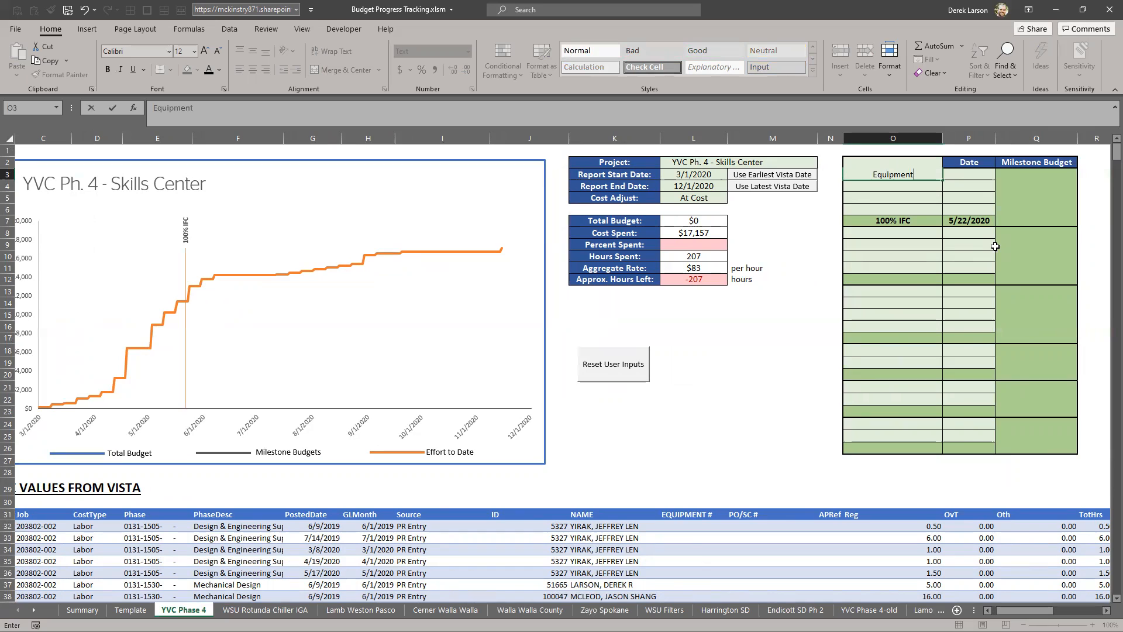
{"action": "key", "text": "Tab"}
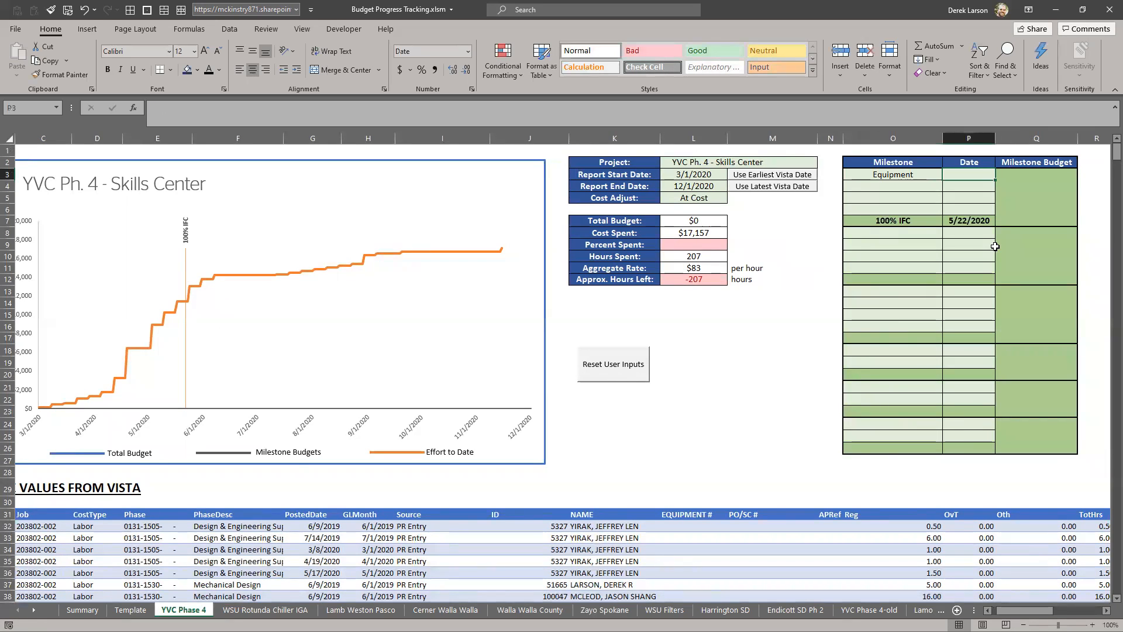
{"action": "type", "text": "4/17"}
{"action": "key", "text": "Return"}
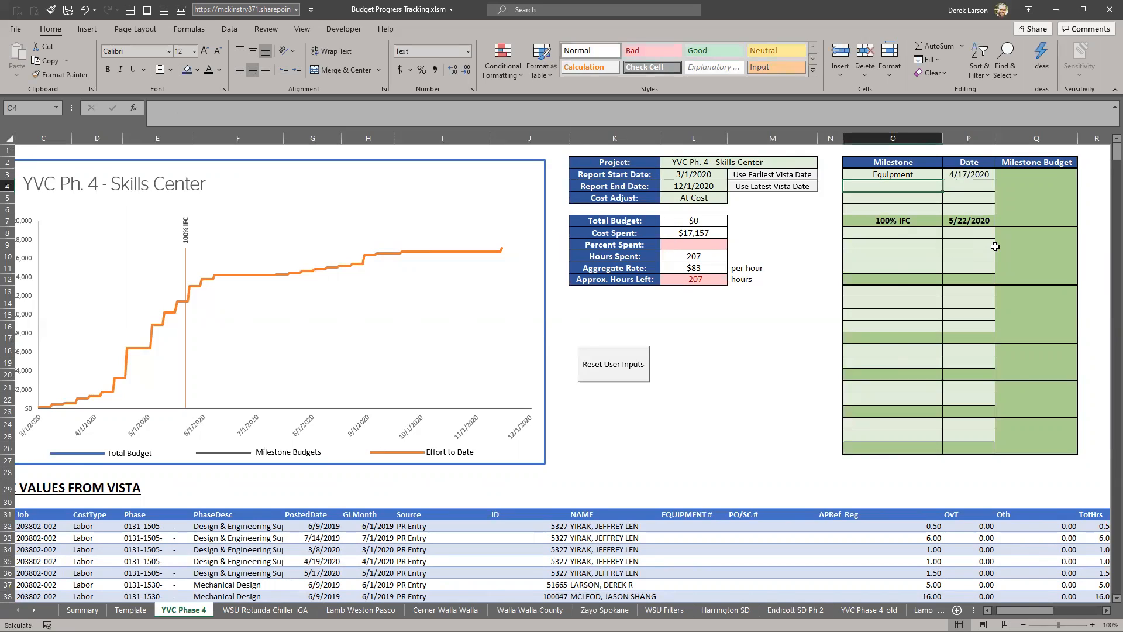
Add a 90% Review milestone dated 5/13/2020 in row 4 of the milestone table.
{"action": "type", "text": "90% Rev"}
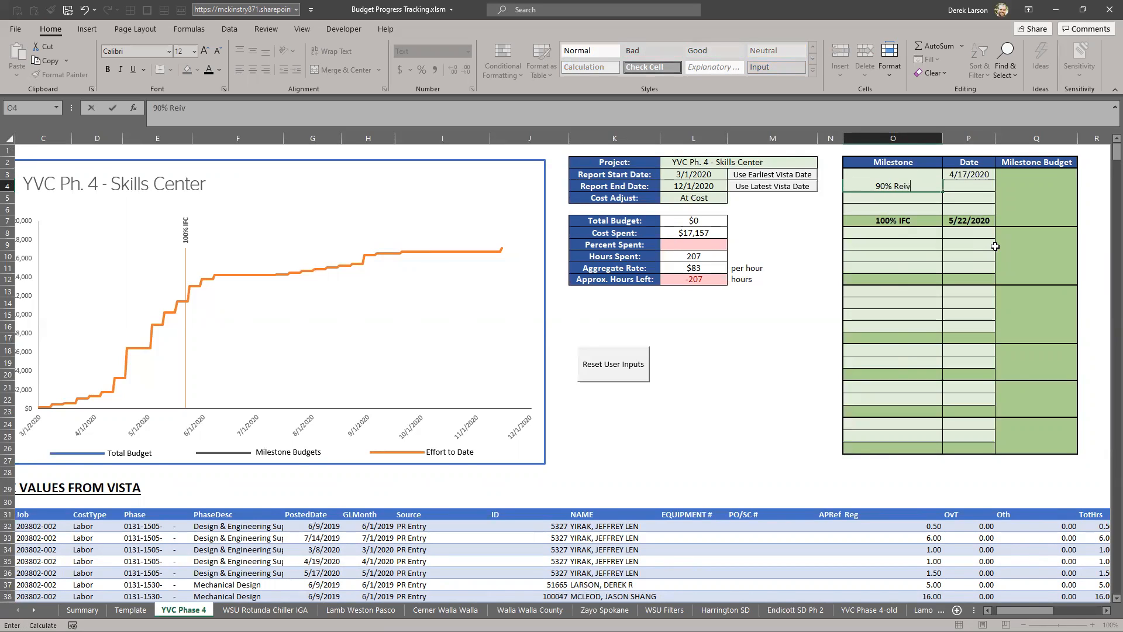
{"action": "type", "text": "iew"}
{"action": "key", "text": "Tab"}
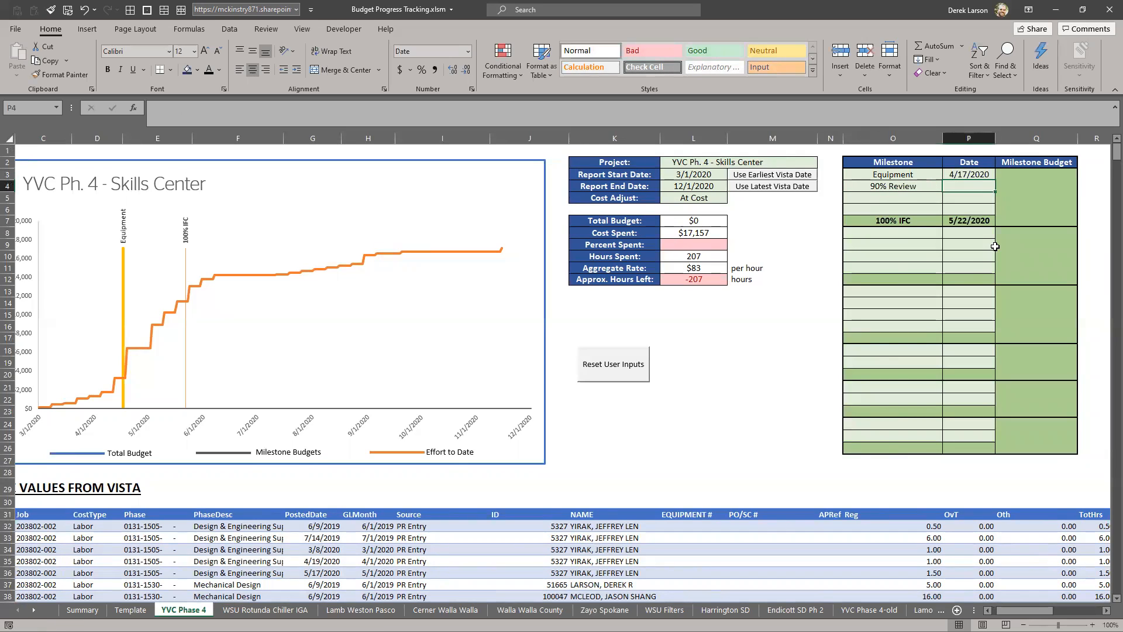
{"action": "type", "text": "5/13/2020"}
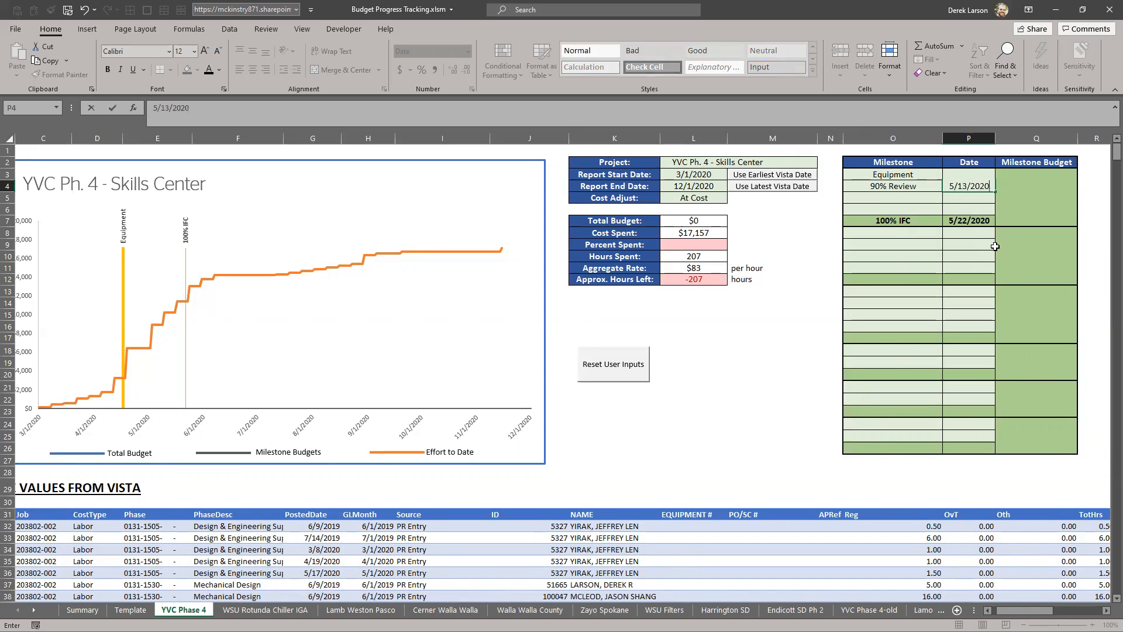
{"action": "key", "text": "Return"}
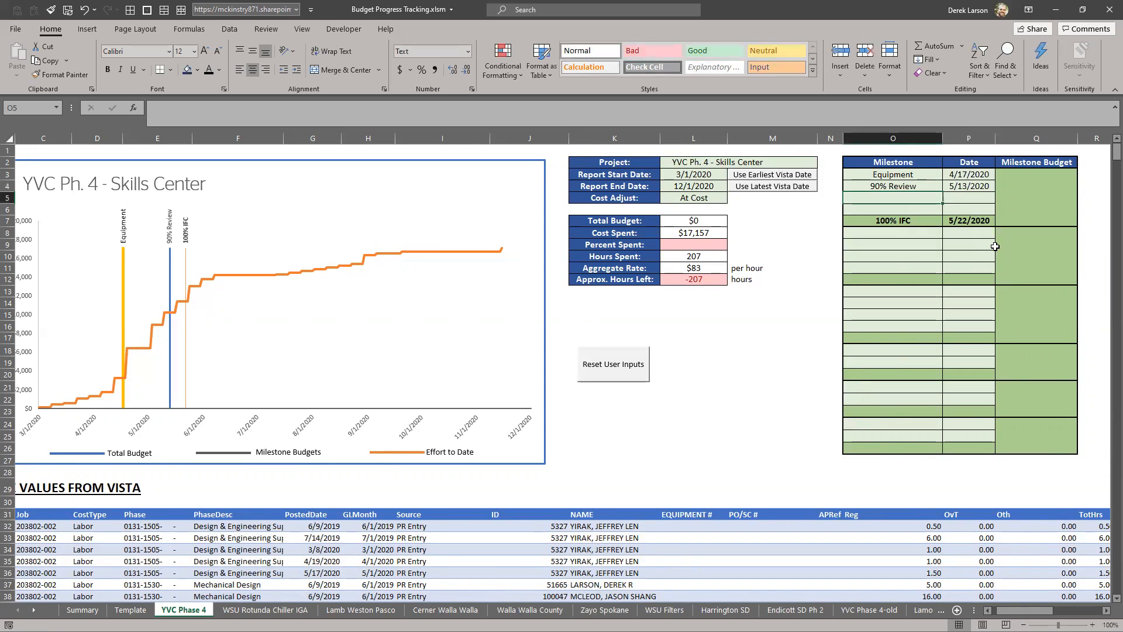
Set the milestone budget of the 100% IFC block to the formula =16800*.85.
{"action": "key", "text": "Tab"}
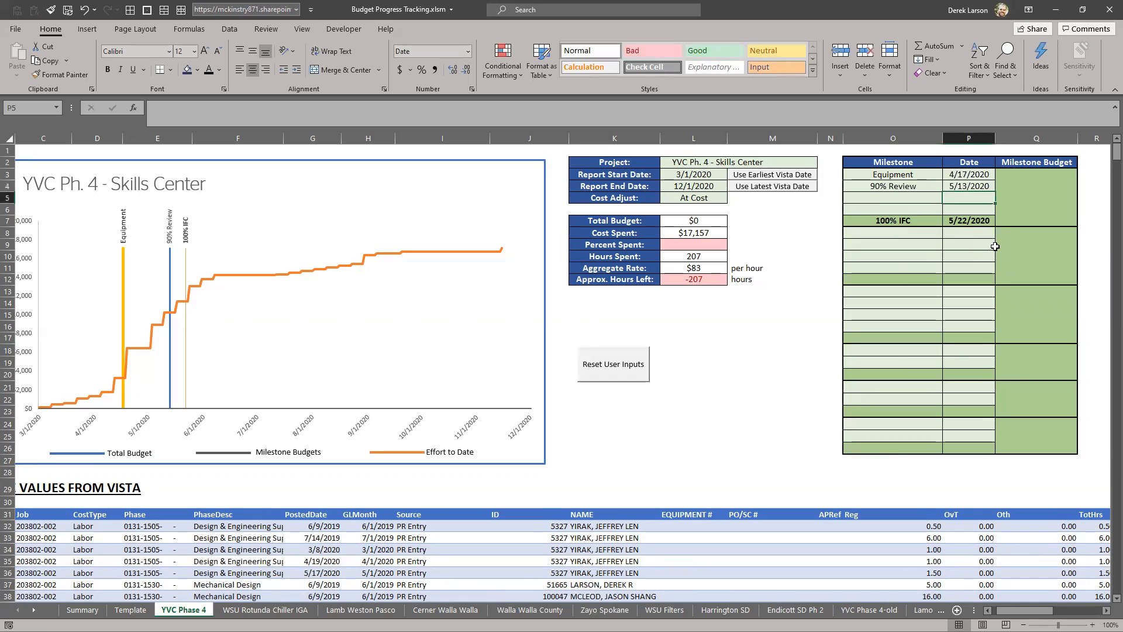
{"action": "key", "text": "Tab"}
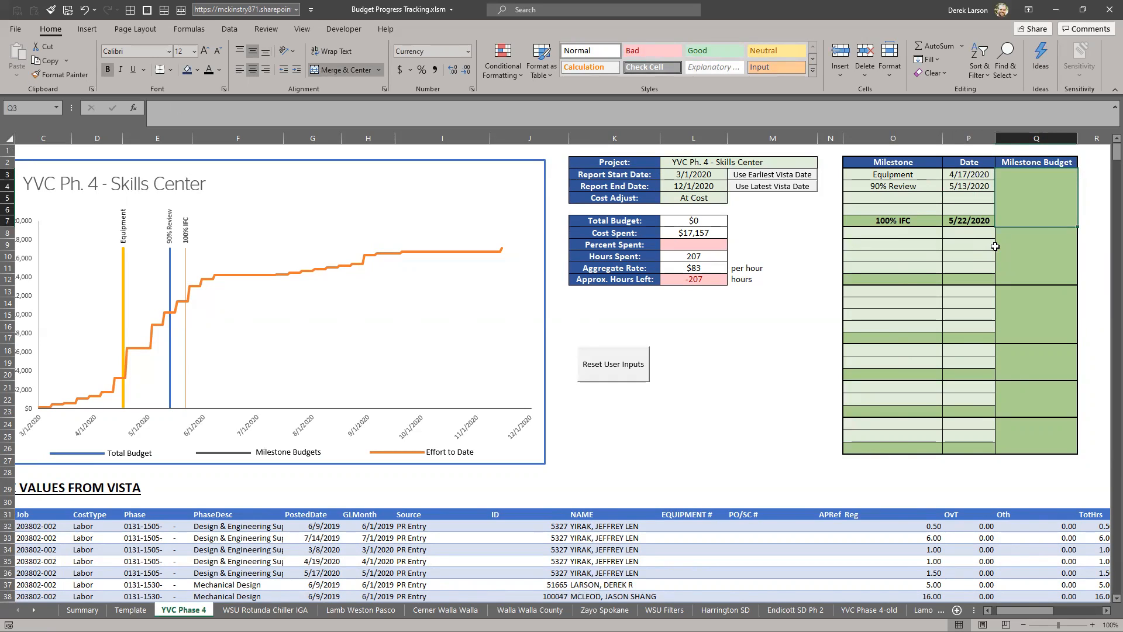
{"action": "type", "text": "="}
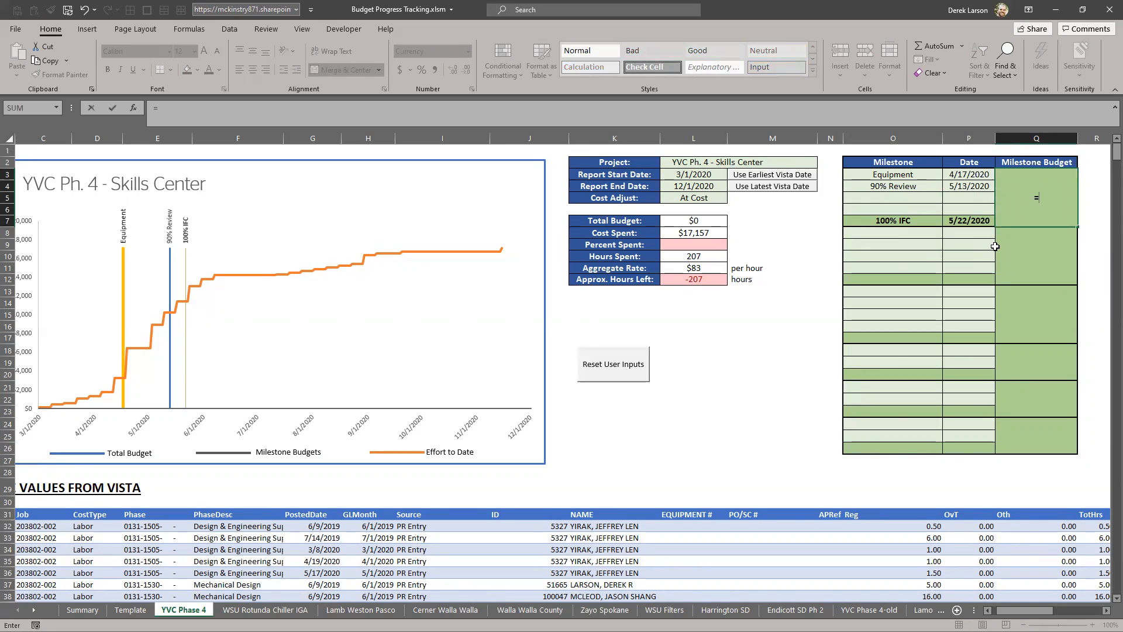
{"action": "type", "text": "16800*.85"}
{"action": "key", "text": "Return"}
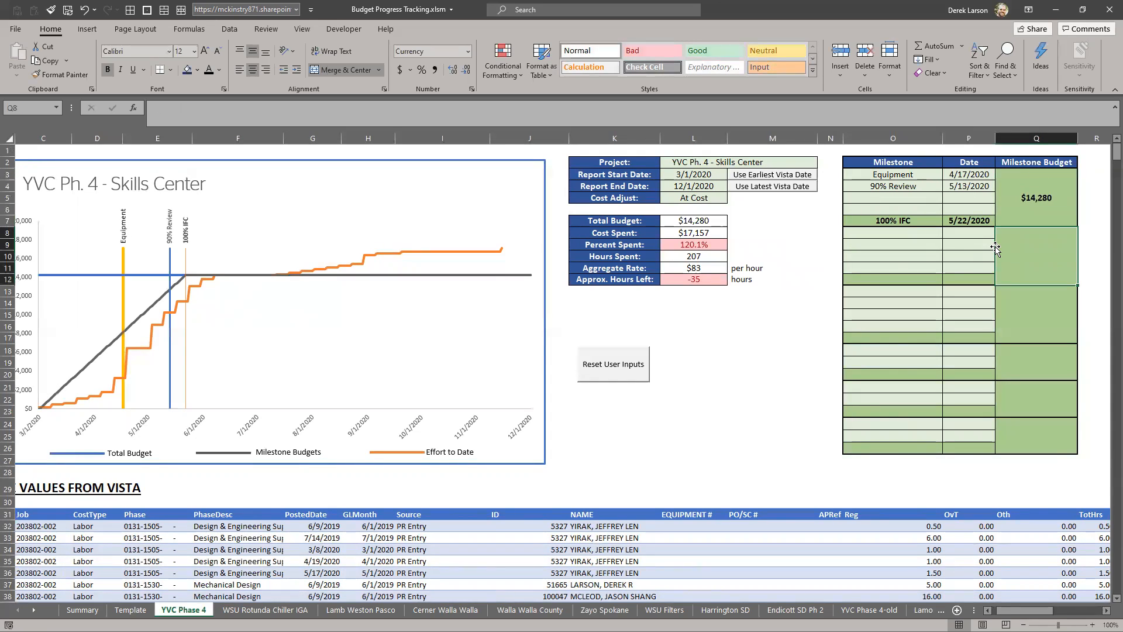
Set the milestone budget of the second block, rows 8 to 12, to the formula =16800*.15.
{"action": "type", "text": "="}
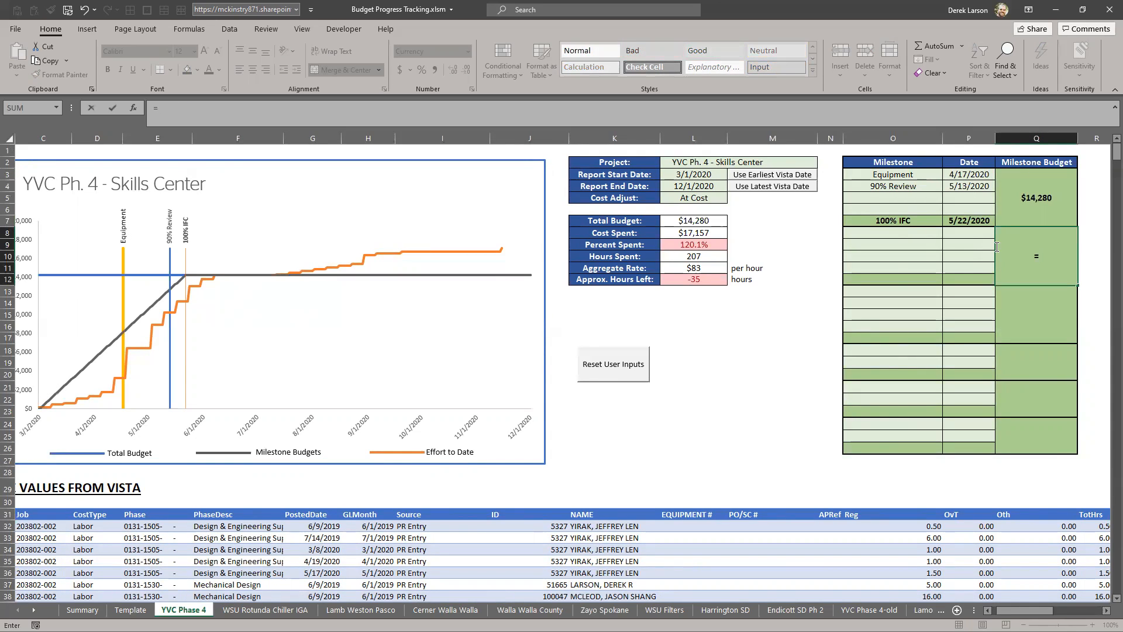
{"action": "type", "text": "16880"}
{"action": "key", "text": "BackSpace"}
{"action": "key", "text": "BackSpace"}
{"action": "type", "text": "00*.15"}
{"action": "key", "text": "Return"}
Enter Record Dwgs as the second deliverable in row 12 of the milestone table, dated 11/11/2020.
{"action": "key", "text": "Left"}
{"action": "key", "text": "Up"}
{"action": "key", "text": "Up"}
{"action": "key", "text": "Left"}
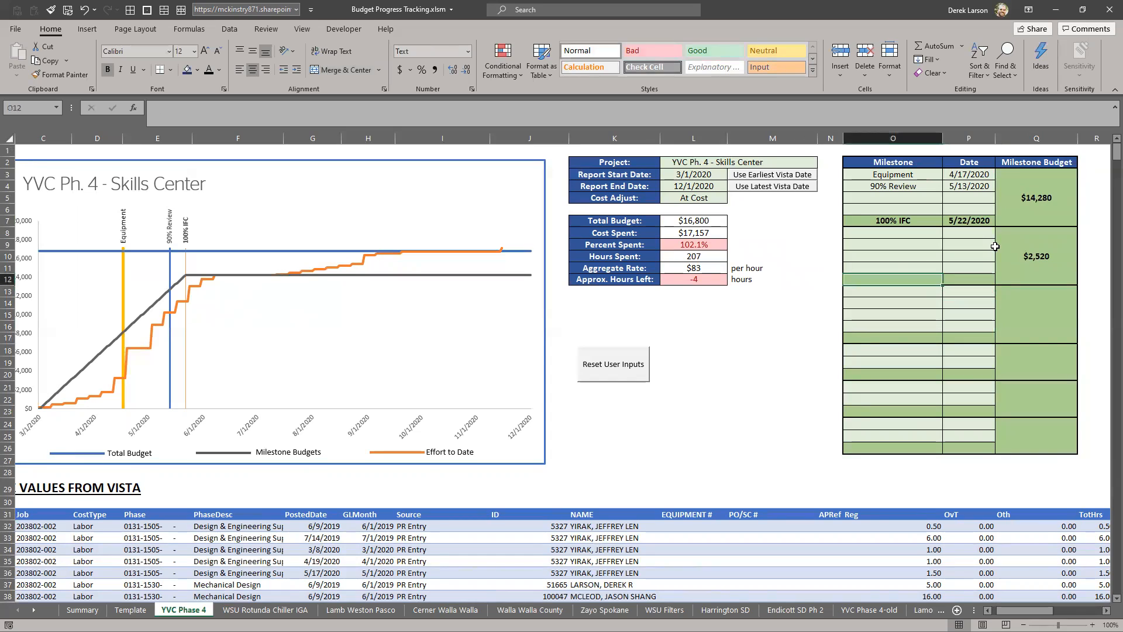
{"action": "type", "text": "Record Dwgs"}
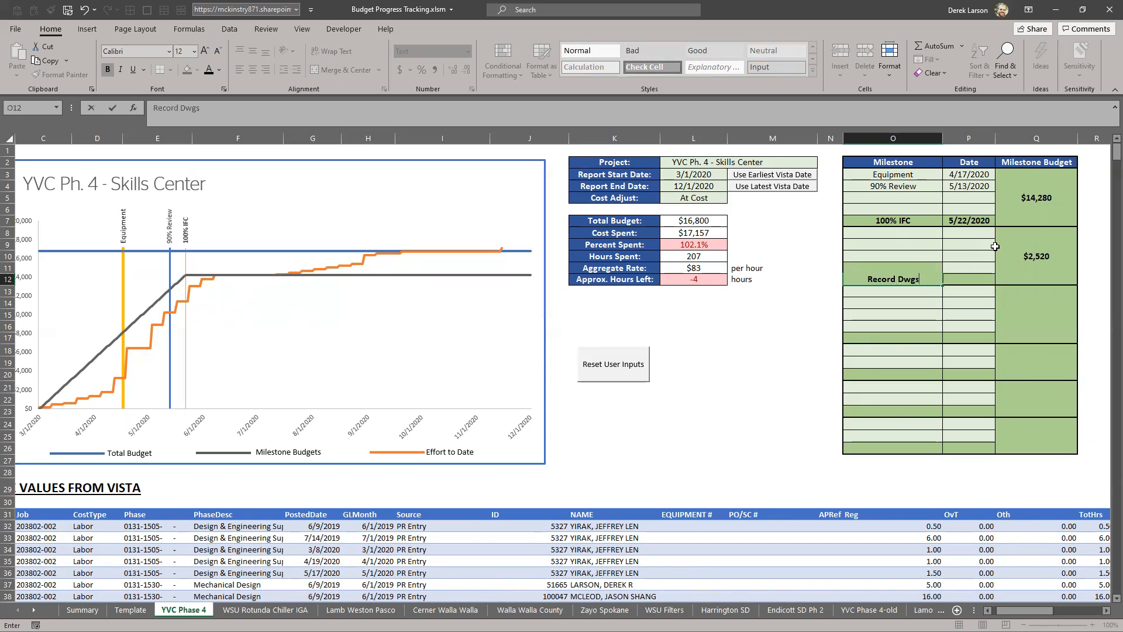
{"action": "key", "text": "Tab"}
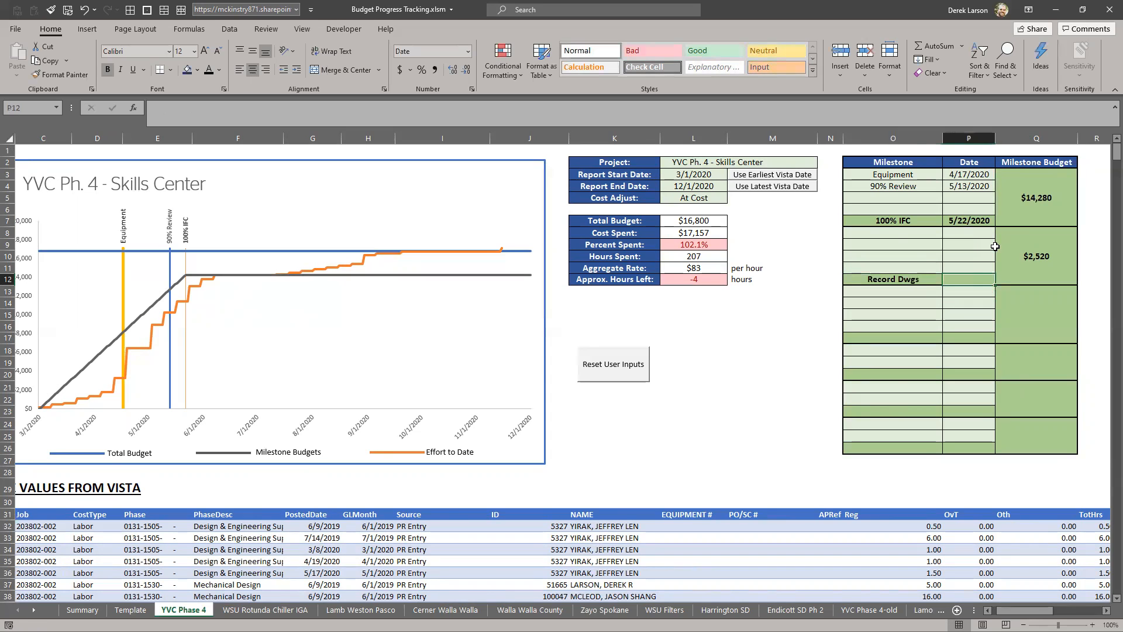
{"action": "type", "text": "11/11/20"}
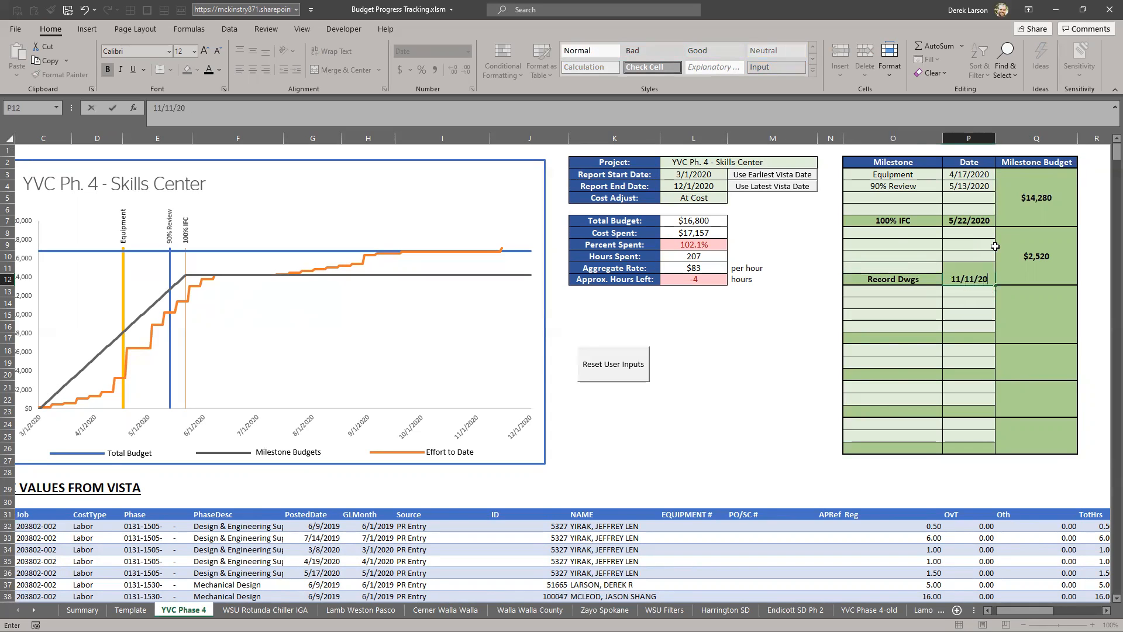
{"action": "key", "text": "Up"}
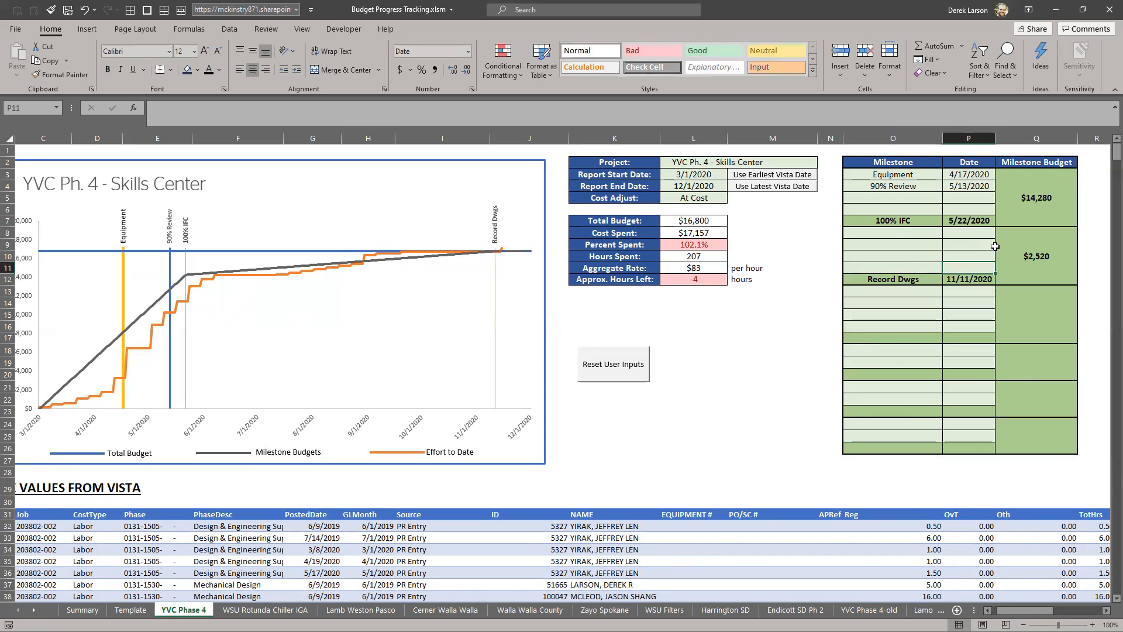
Add a Rev. 1 milestone dated 6/3/2020 in row 8 of the milestone table.
{"action": "key", "text": "Left"}
{"action": "key", "text": "Up"}
{"action": "key", "text": "Up"}
{"action": "key", "text": "Up"}
{"action": "type", "text": "Revisi"}
{"action": "key", "text": "BackSpace"}
{"action": "key", "text": "BackSpace"}
{"action": "key", "text": "BackSpace"}
{"action": "type", "text": ". 1"}
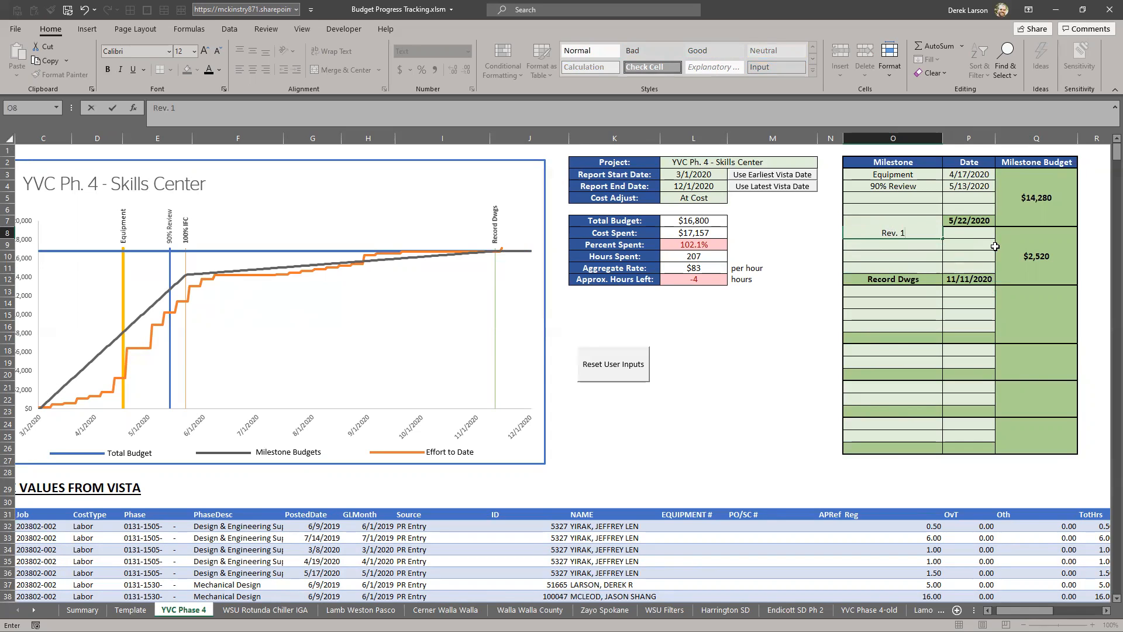
{"action": "key", "text": "Tab"}
{"action": "type", "text": "6/"}
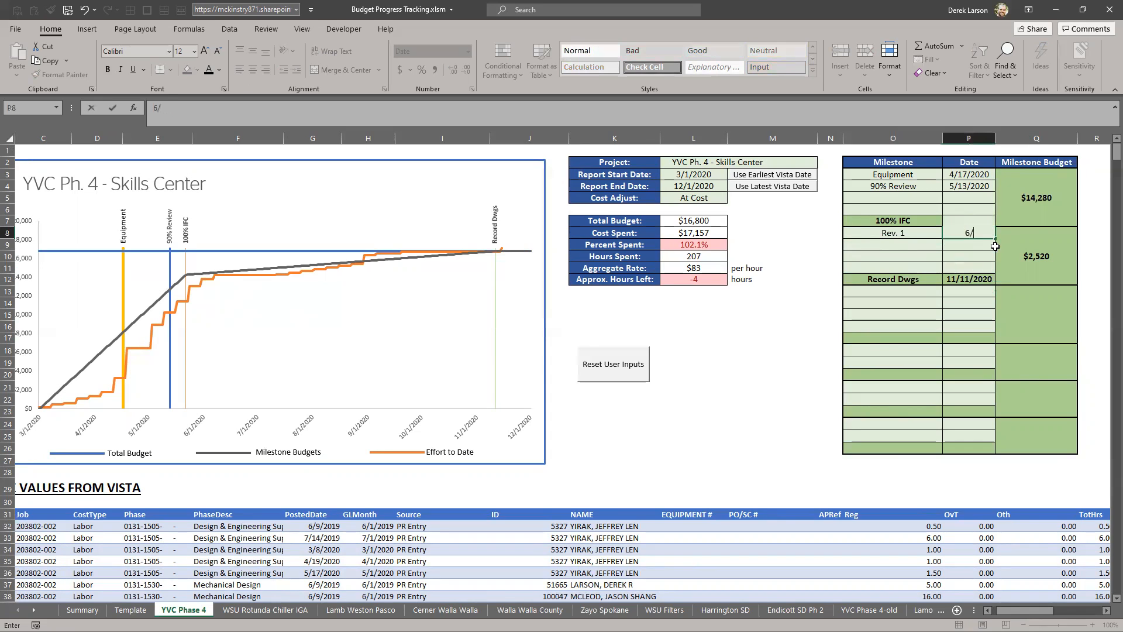
{"action": "type", "text": "3/2020"}
{"action": "key", "text": "Return"}
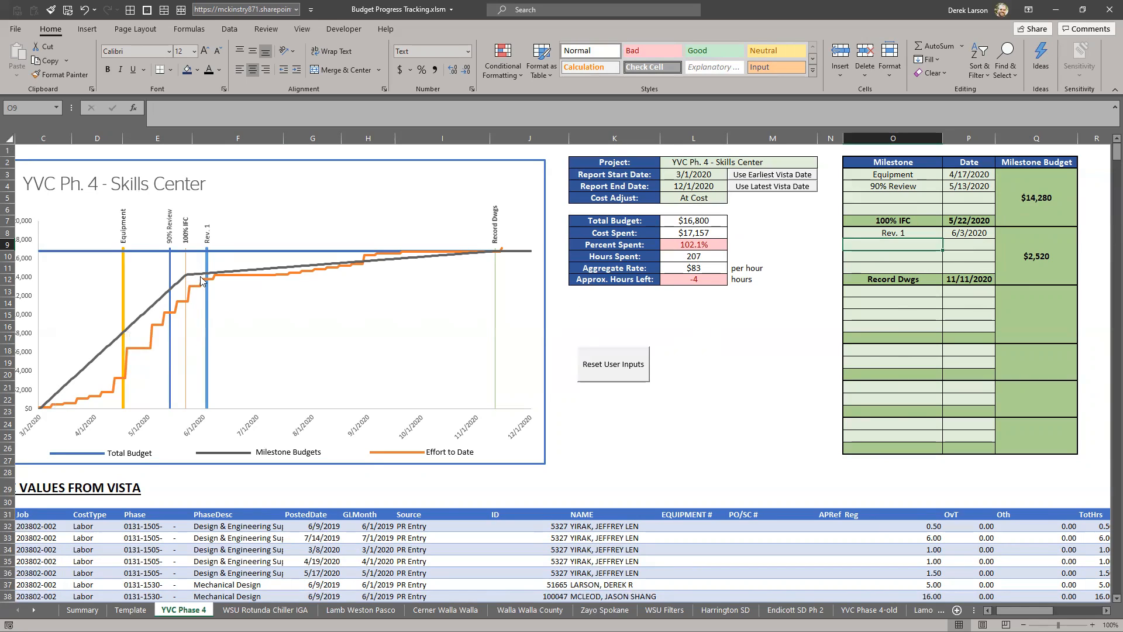
{"action": "left_click_drag", "start_coordinate": [936, 222], "coordinate": [985, 220]}
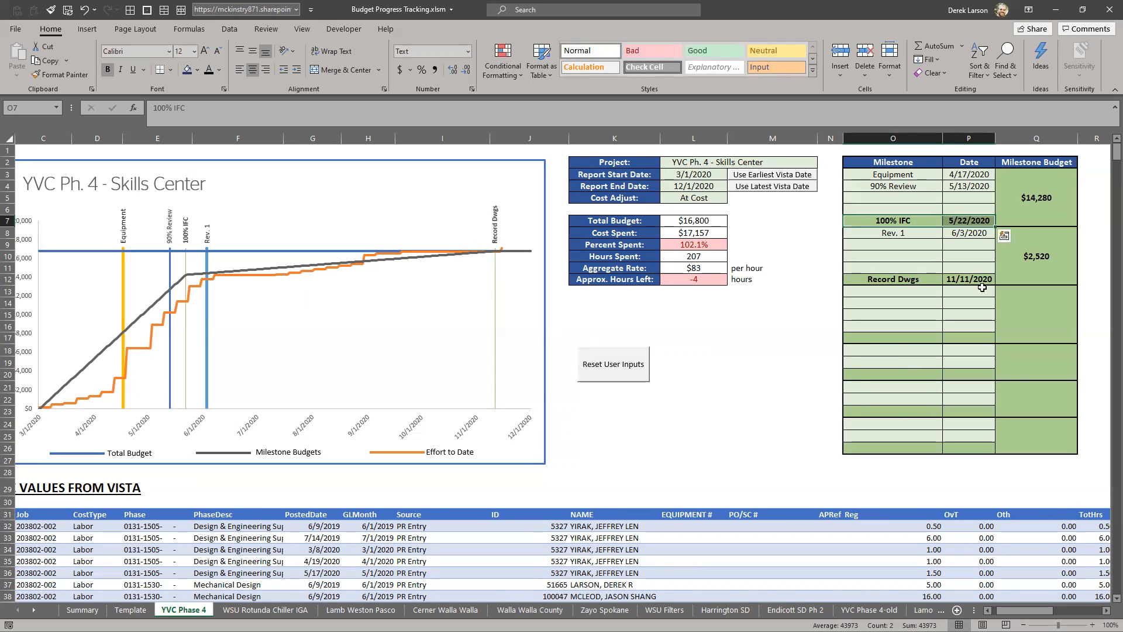
{"action": "left_click_drag", "start_coordinate": [895, 279], "coordinate": [944, 278]}
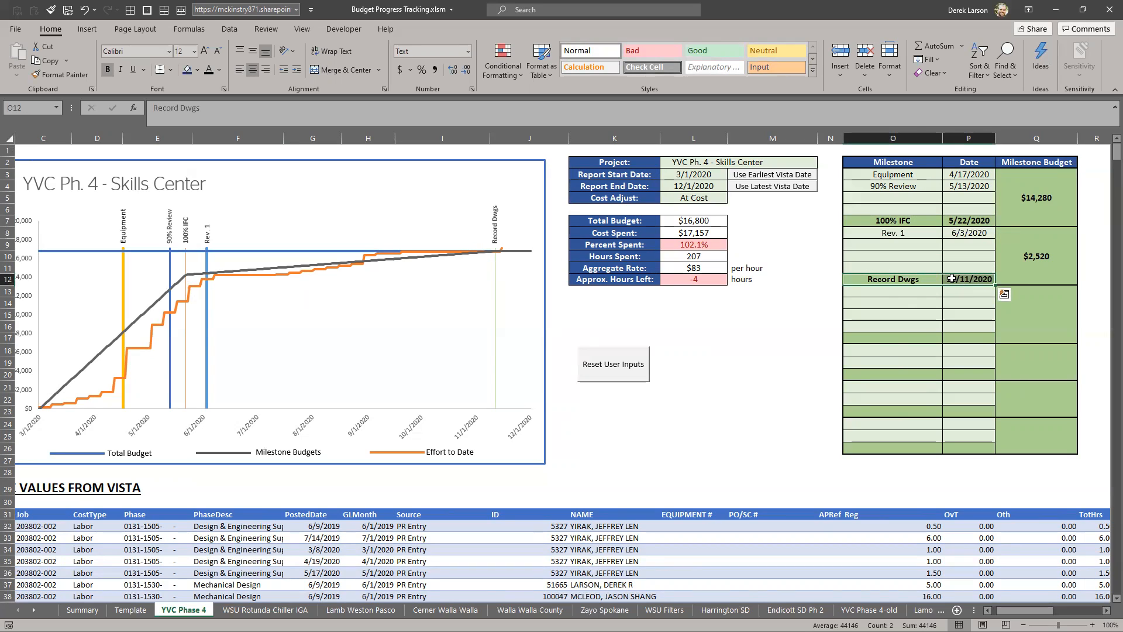
{"action": "left_click", "coordinate": [952, 278]}
{"action": "left_click", "coordinate": [984, 304]}
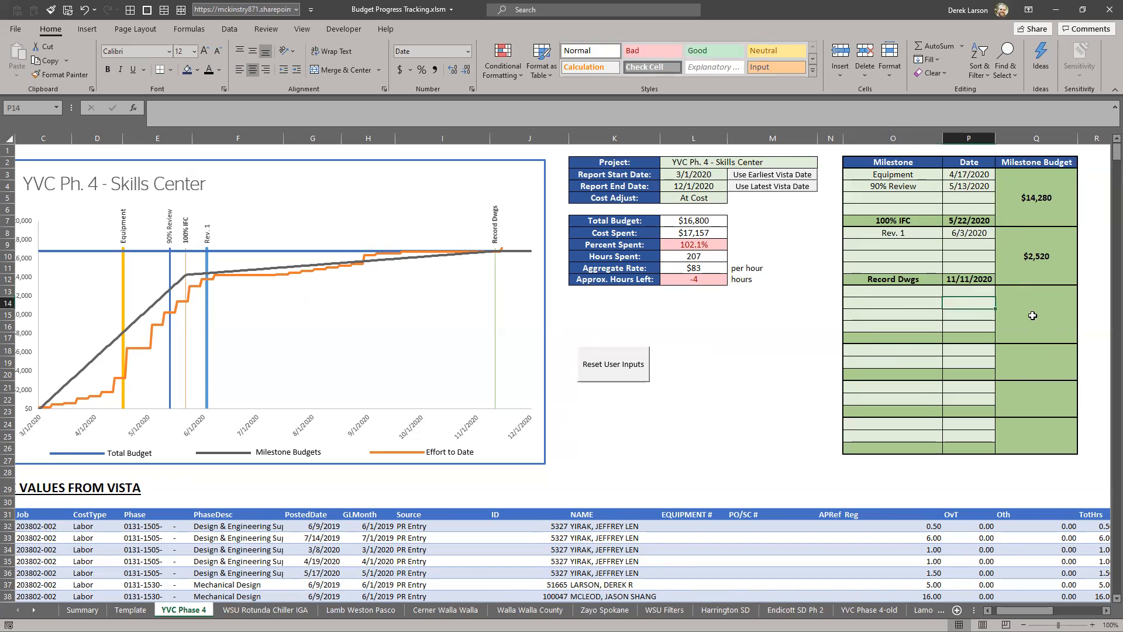
{"action": "left_click", "coordinate": [1022, 303]}
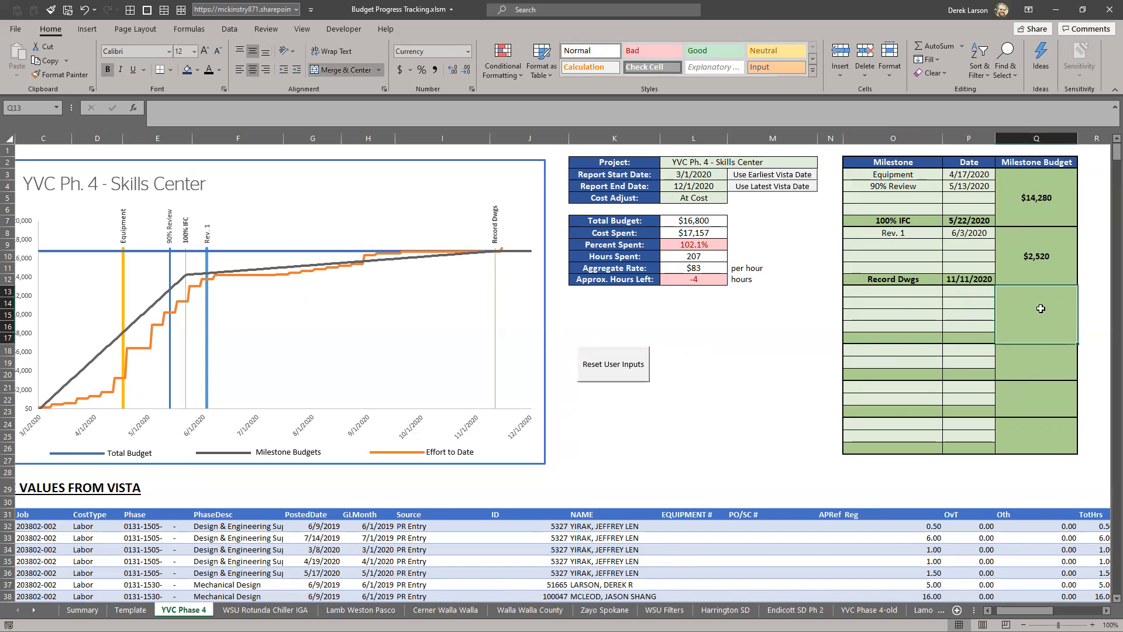
Enter Change Order #1 as a deliverable in row 17, dated 11/20/2020, with a milestone budget of $5,000.
{"action": "left_click", "coordinate": [907, 338]}
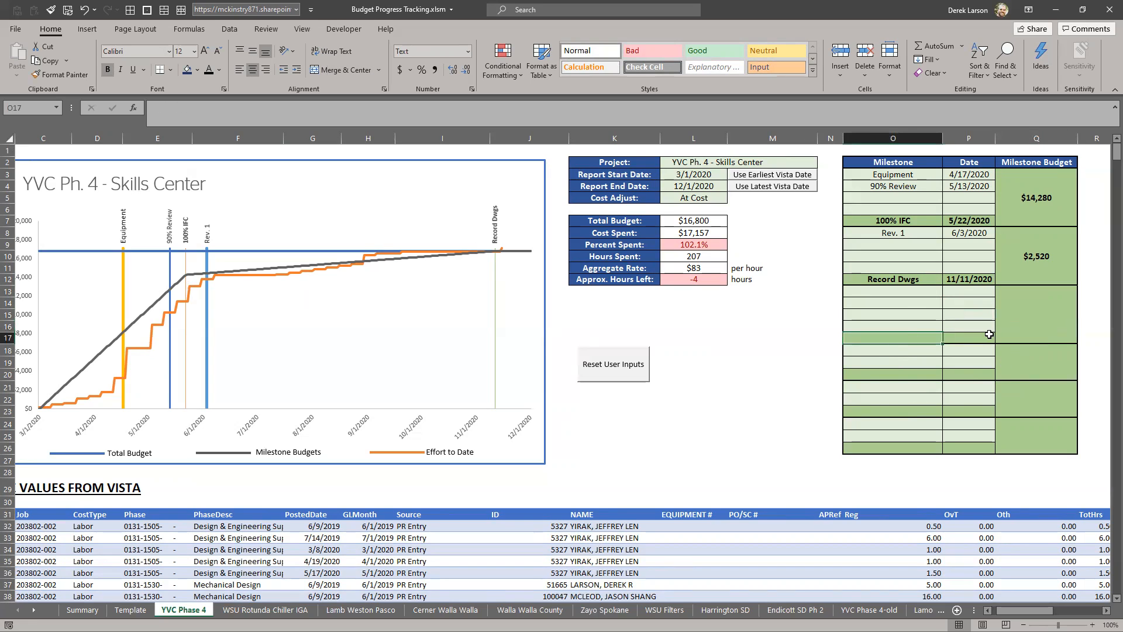
{"action": "type", "text": "Ch"}
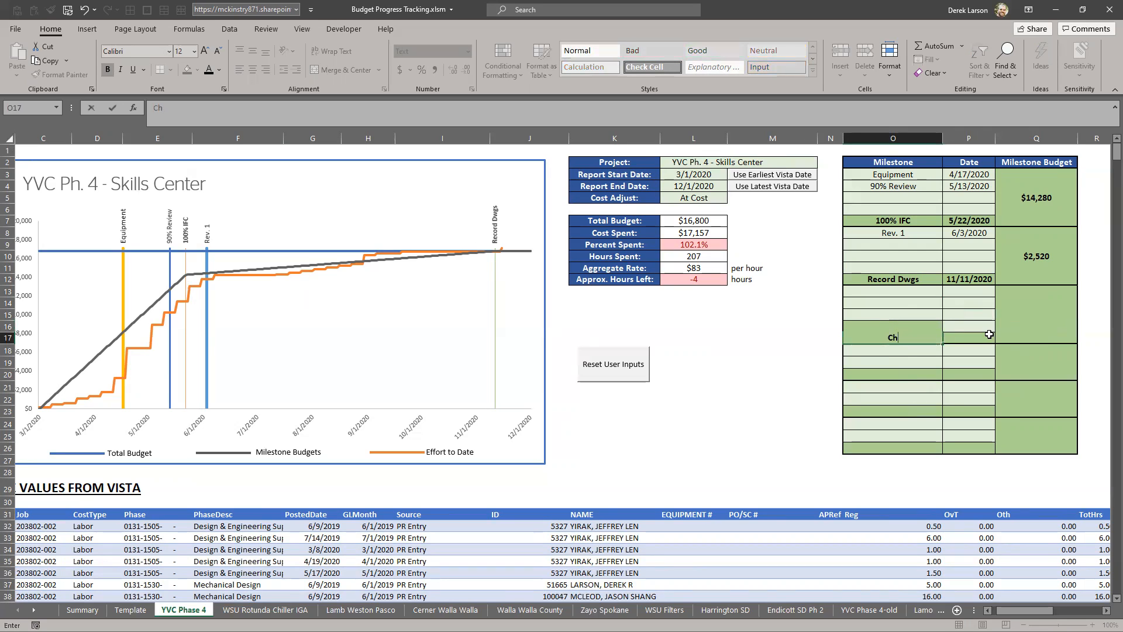
{"action": "type", "text": "ange Order #1"}
{"action": "key", "text": "Tab"}
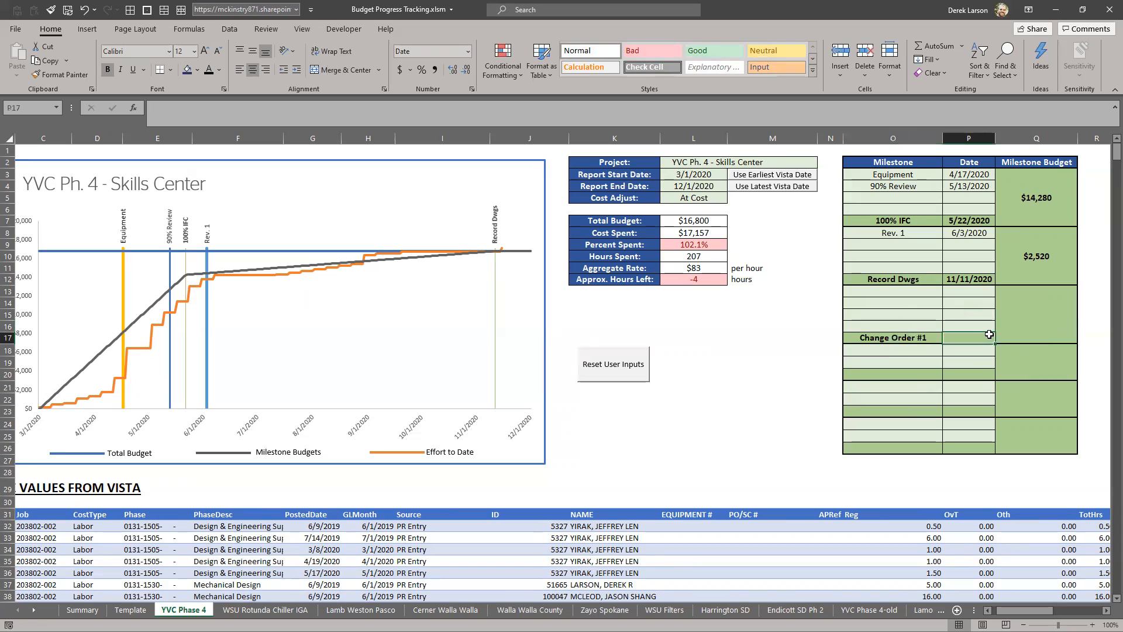
{"action": "type", "text": "11/20/20"}
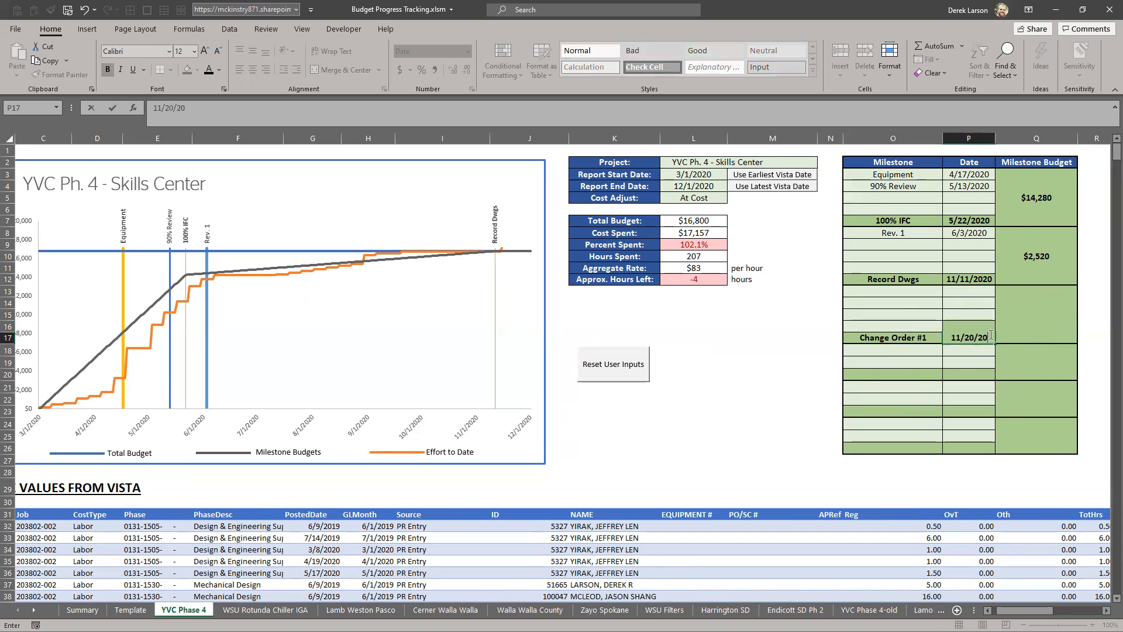
{"action": "key", "text": "Tab"}
{"action": "type", "text": "5000"}
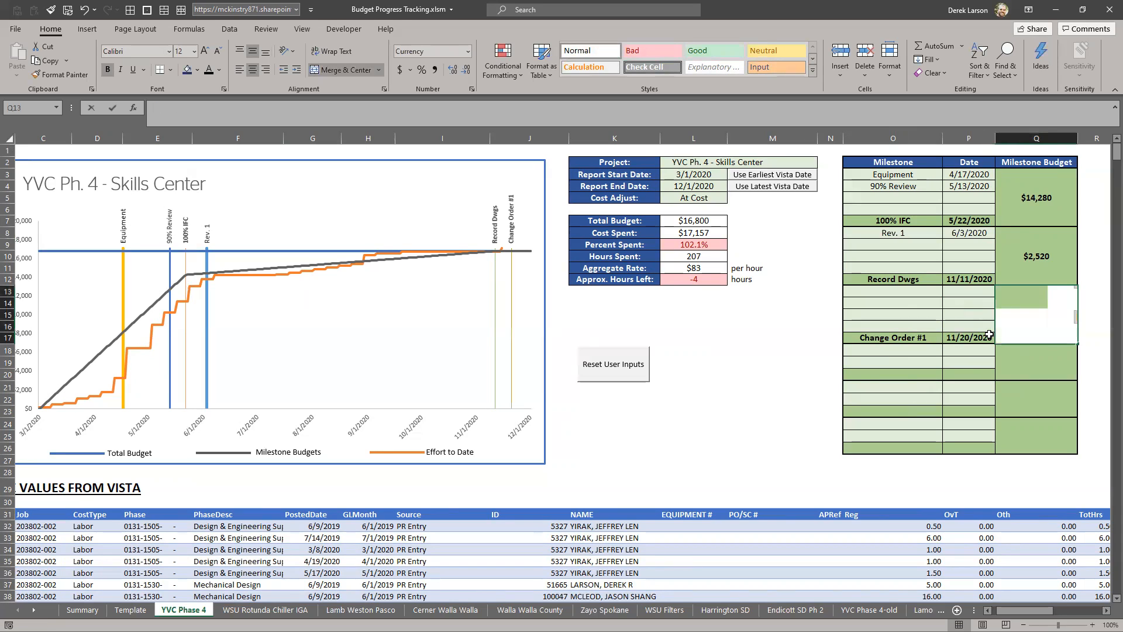
{"action": "key", "text": "Return"}
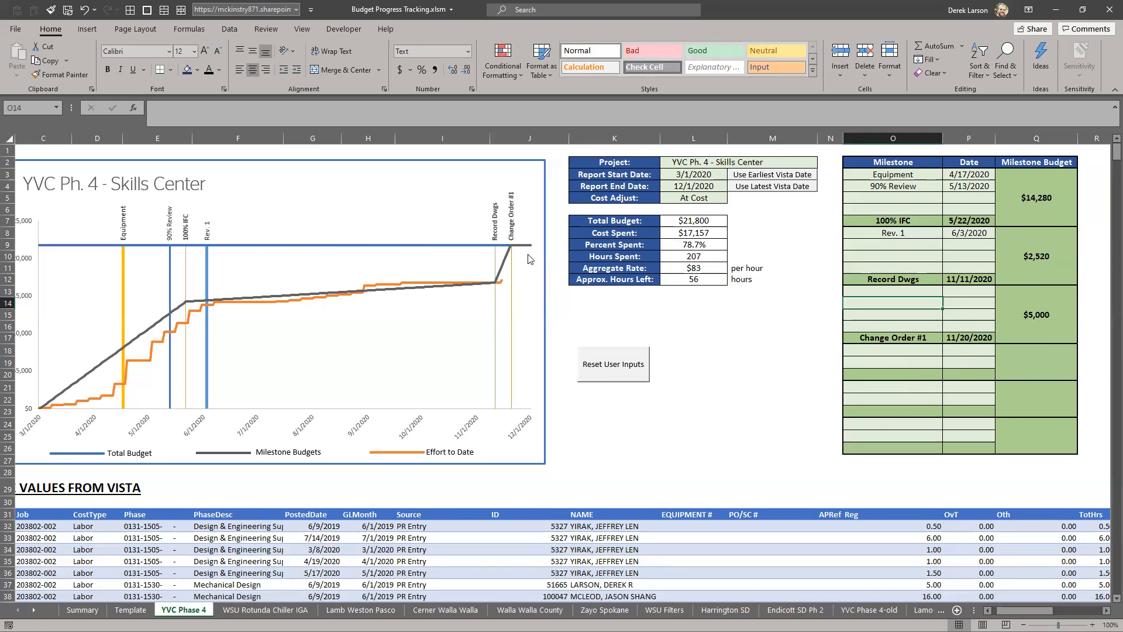
Clear the Change Order #1 deliverable, its date and its budget from the third milestone block.
{"action": "mouse_move", "coordinate": [531, 247]}
{"action": "left_click_drag", "start_coordinate": [1036, 310], "coordinate": [913, 338]}
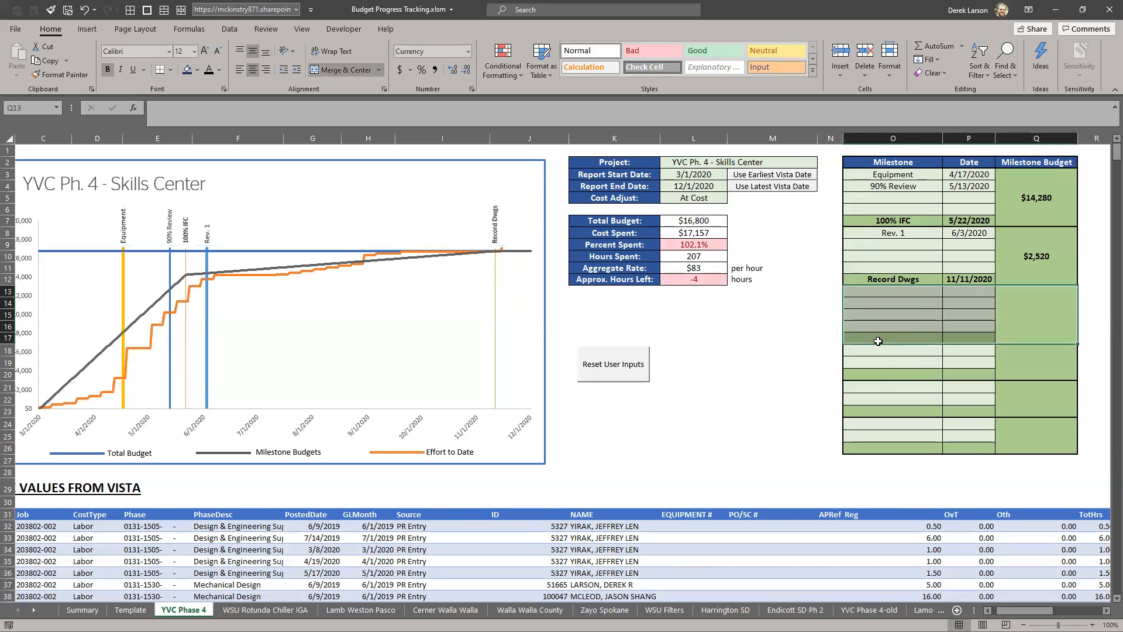
{"action": "left_click", "coordinate": [801, 400]}
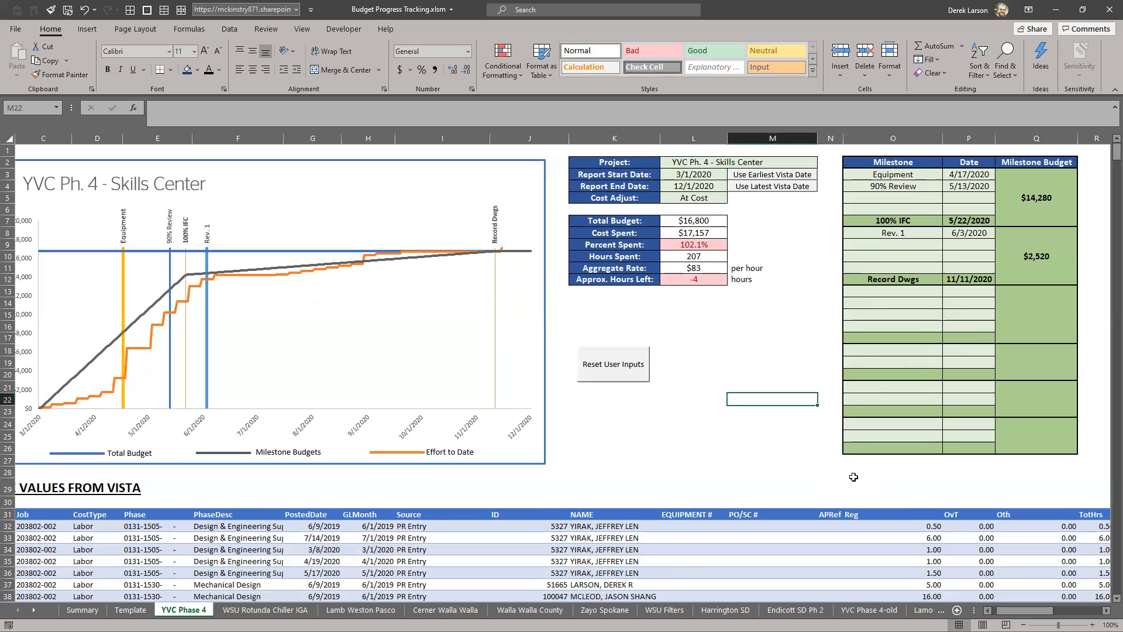
Inspect the Total Budget formula in L7 and the Milestone Budget cells in column Q that feed it.
{"action": "left_click", "coordinate": [704, 218]}
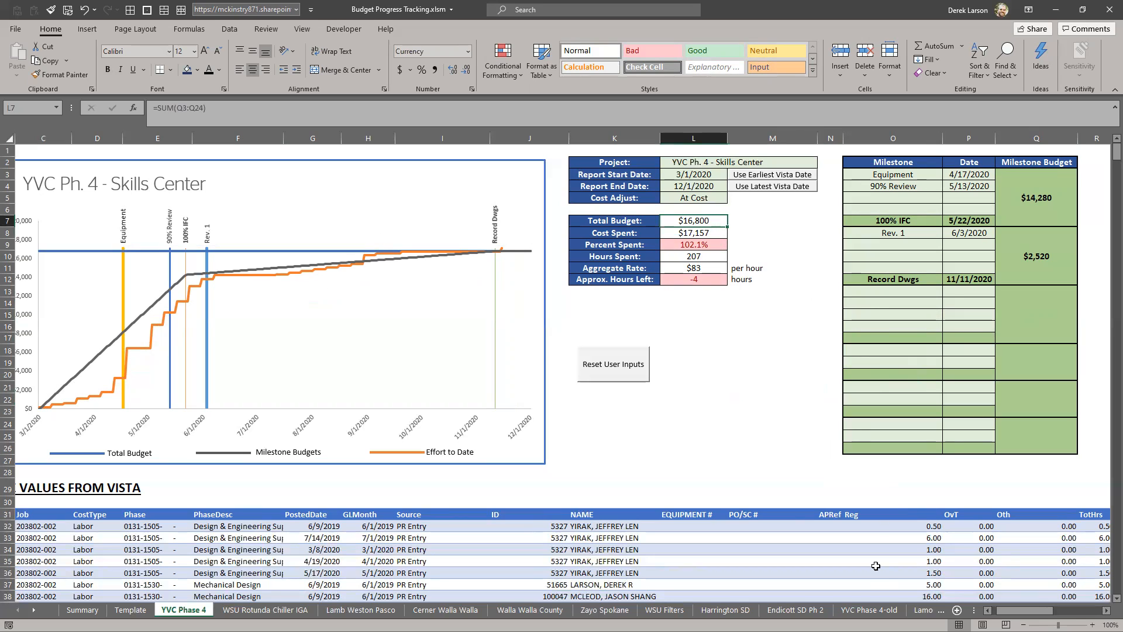
{"action": "left_click_drag", "start_coordinate": [1062, 201], "coordinate": [1045, 432]}
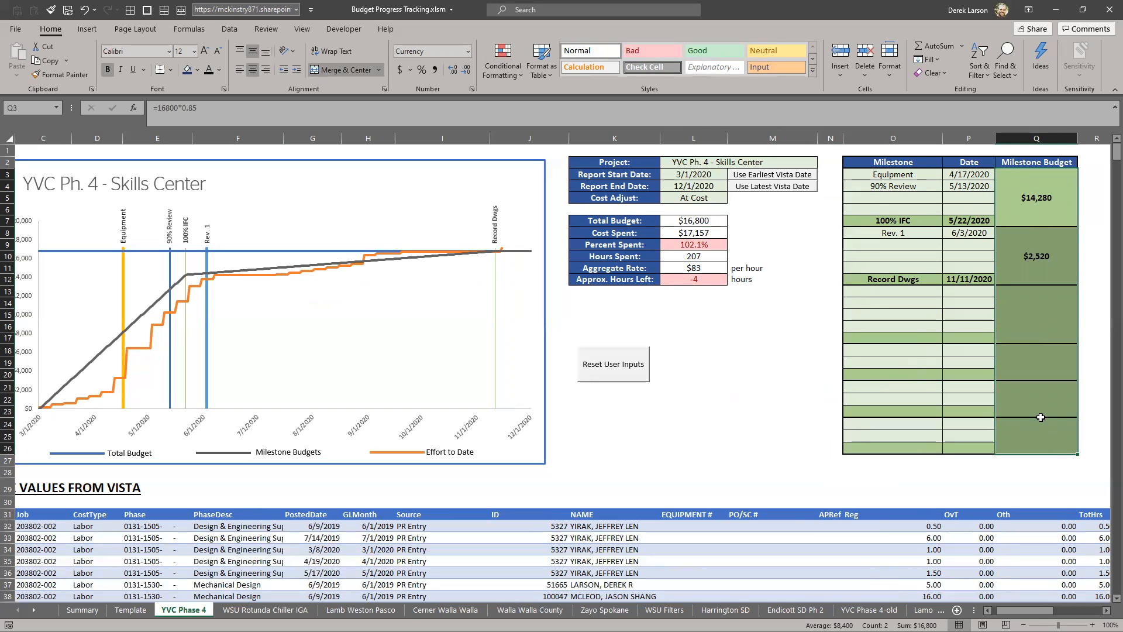
Inspect the formulas behind Cost Spent, Percent Spent, Hours Spent, Aggregate Rate and Approx. Hours Left in L8:L12.
{"action": "left_click", "coordinate": [709, 233]}
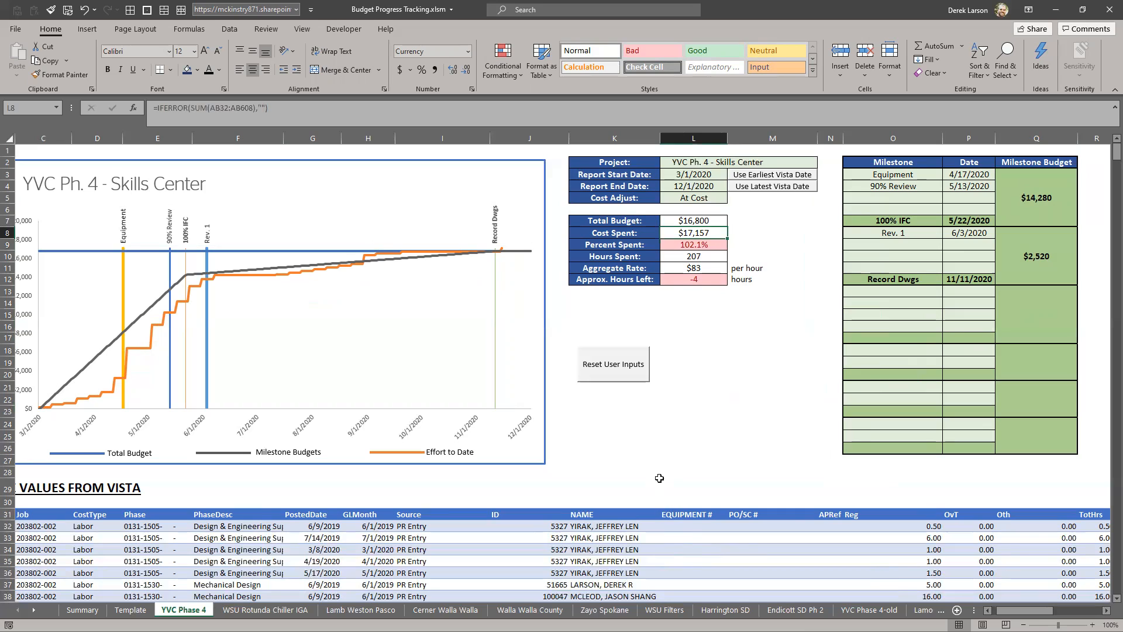
{"action": "left_click", "coordinate": [719, 245]}
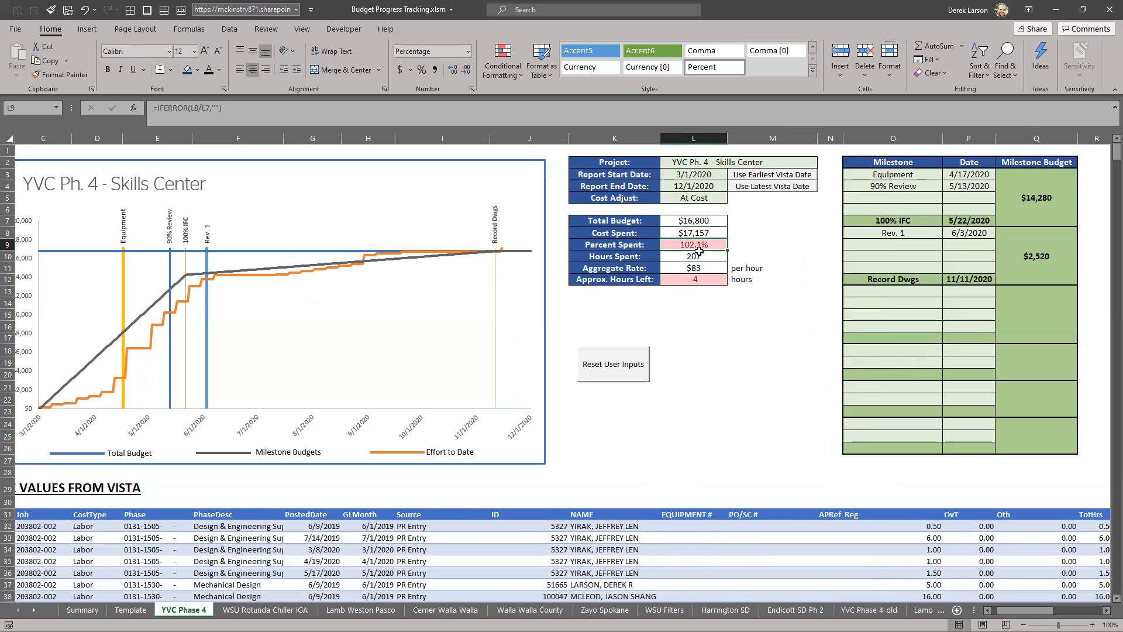
{"action": "left_click", "coordinate": [704, 256]}
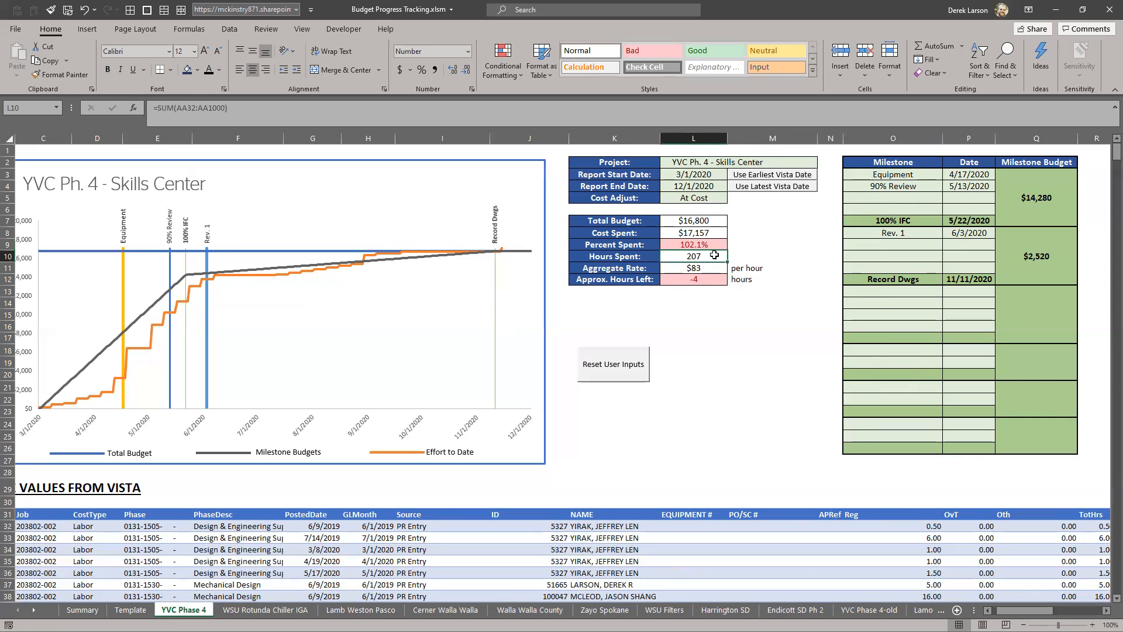
{"action": "left_click", "coordinate": [709, 267]}
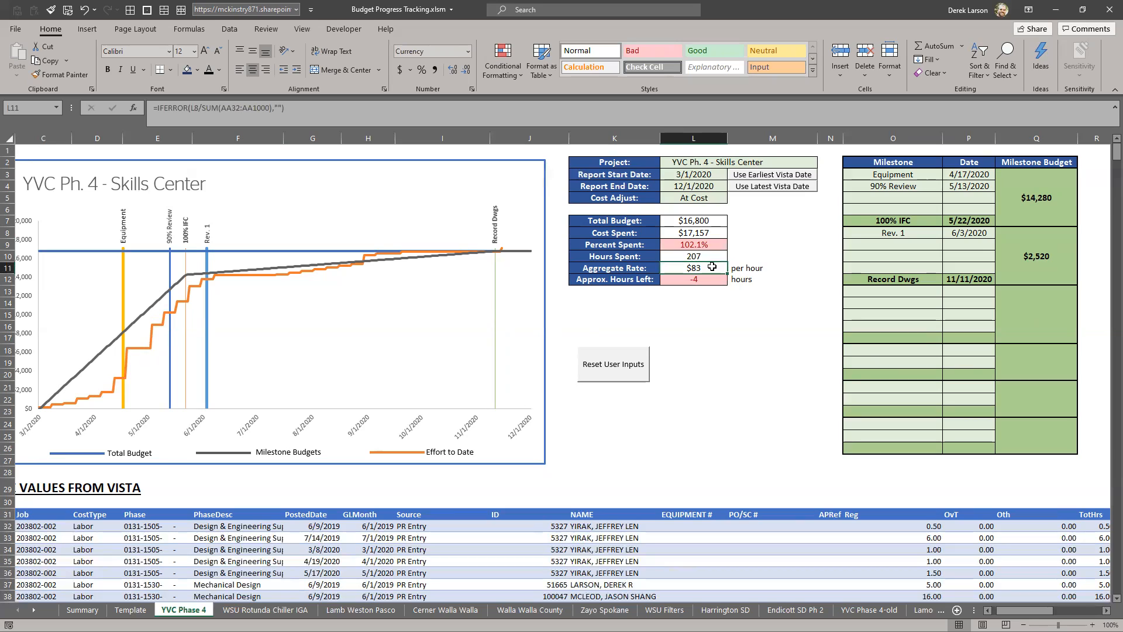
{"action": "left_click", "coordinate": [713, 278]}
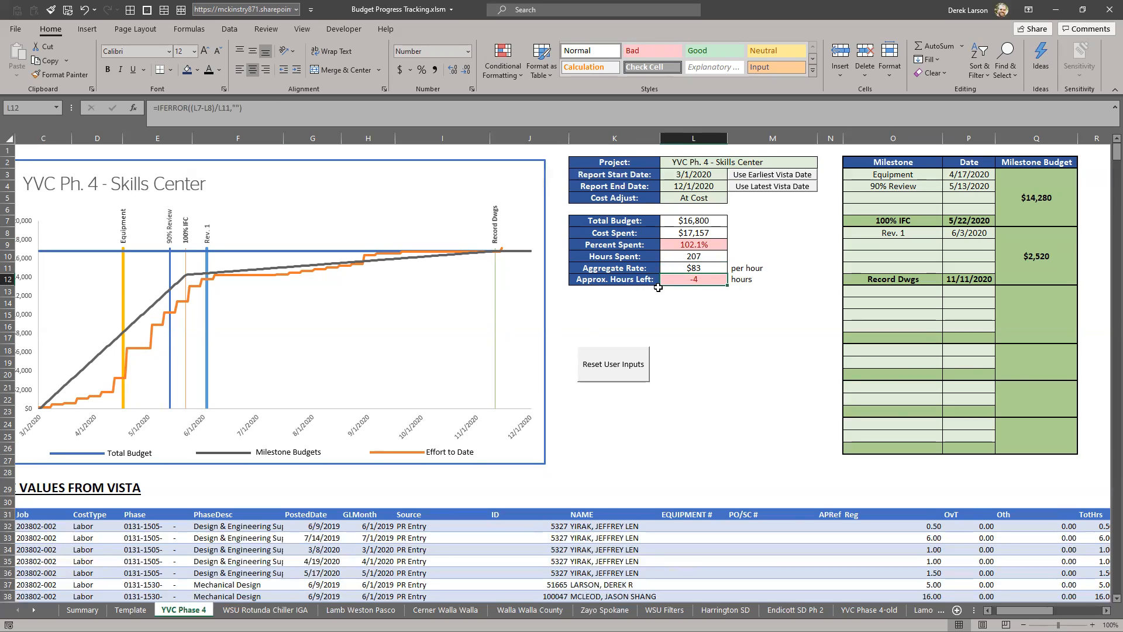
{"action": "scroll", "coordinate": [719, 409], "scroll_direction": "left", "scroll_amount": 2}
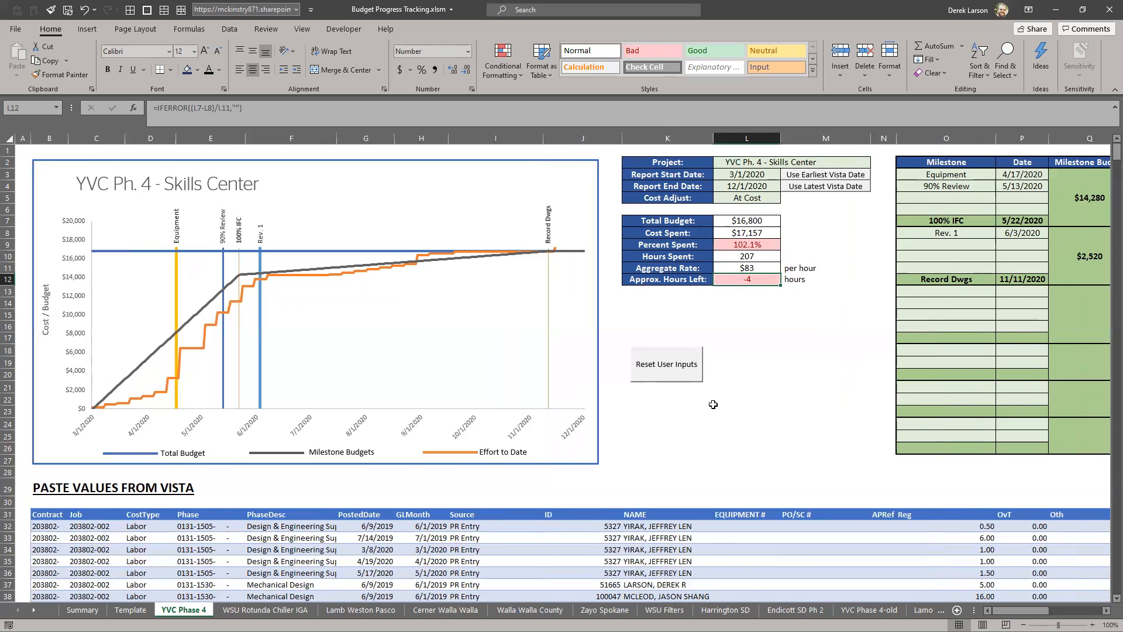
{"action": "left_click", "coordinate": [740, 325]}
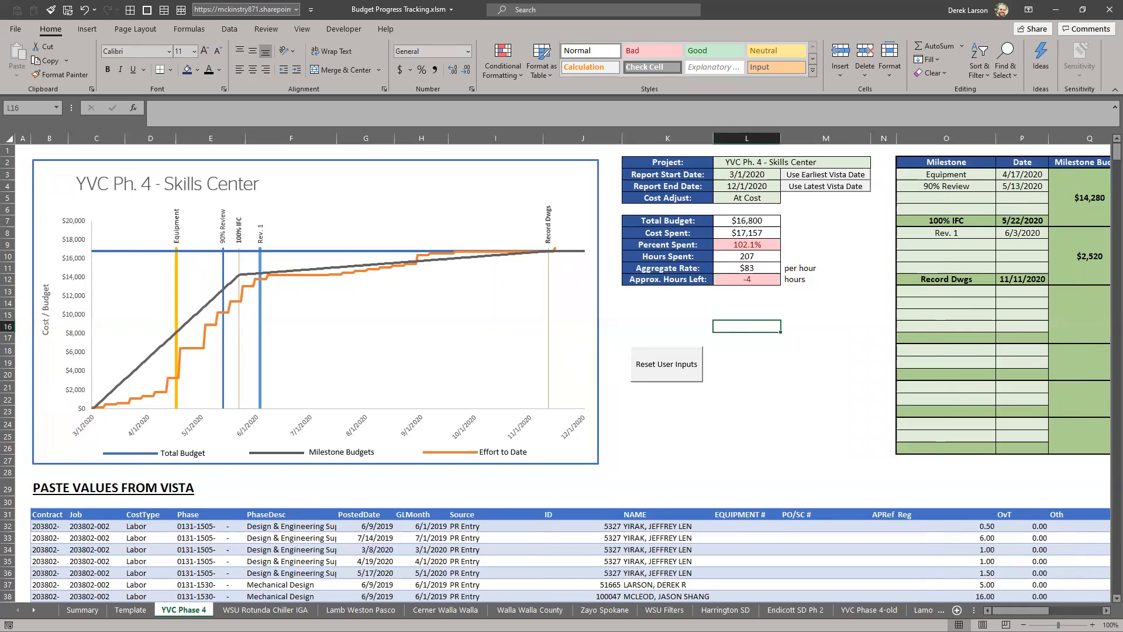
Add YVC Phase 4 to the project list on the Summary sheet in cell B19.
{"action": "left_click", "coordinate": [82, 609]}
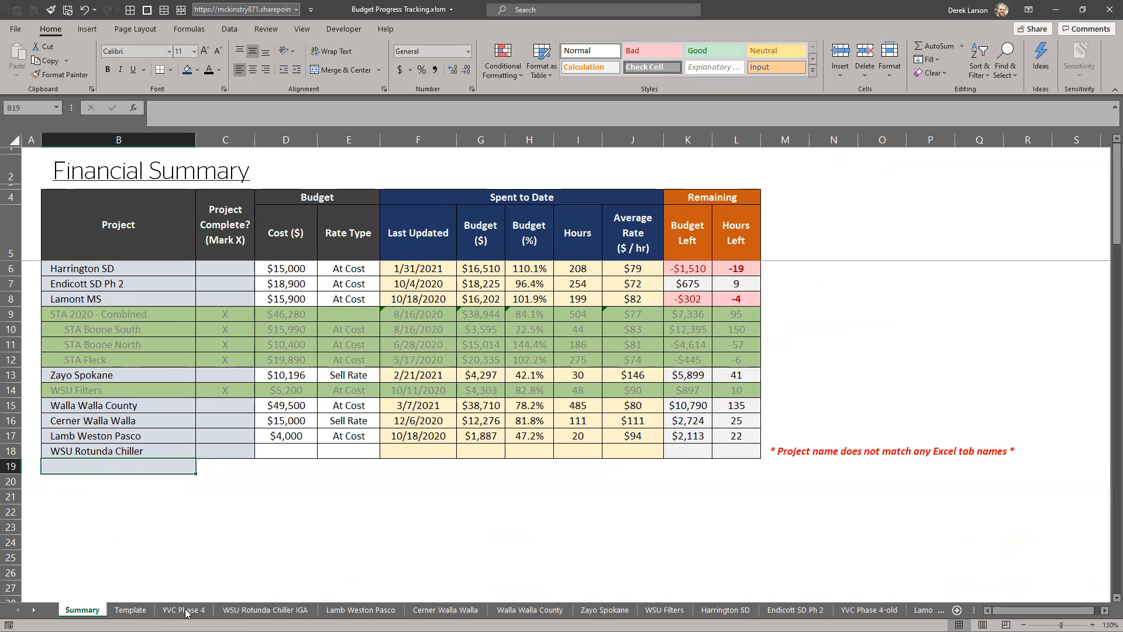
{"action": "type", "text": "YVC Phase 4"}
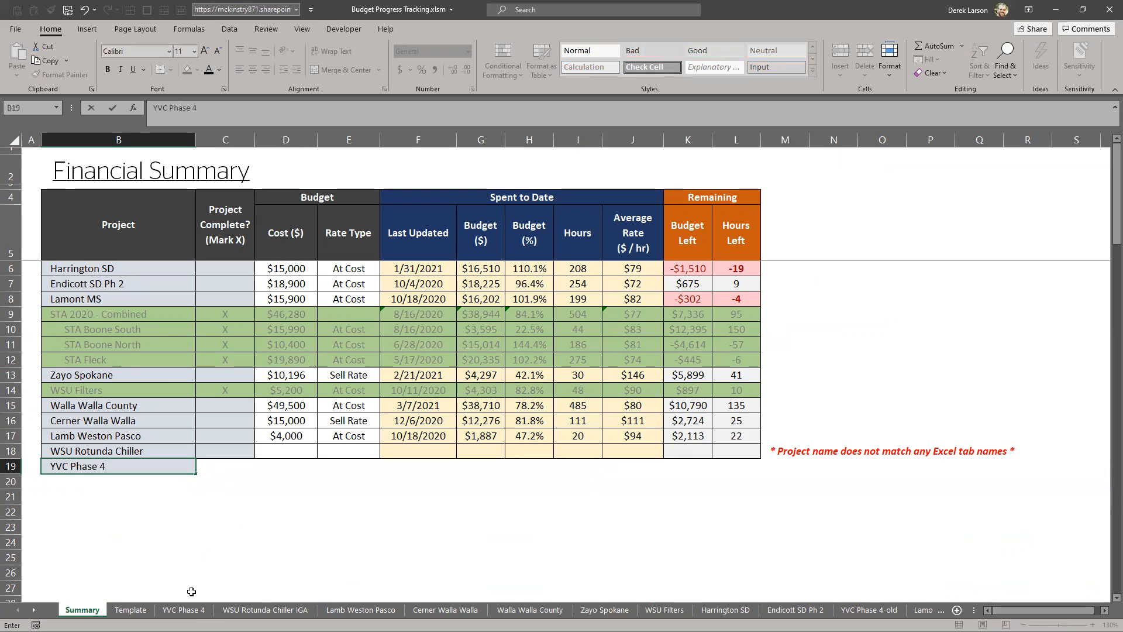
{"action": "key", "text": "Return"}
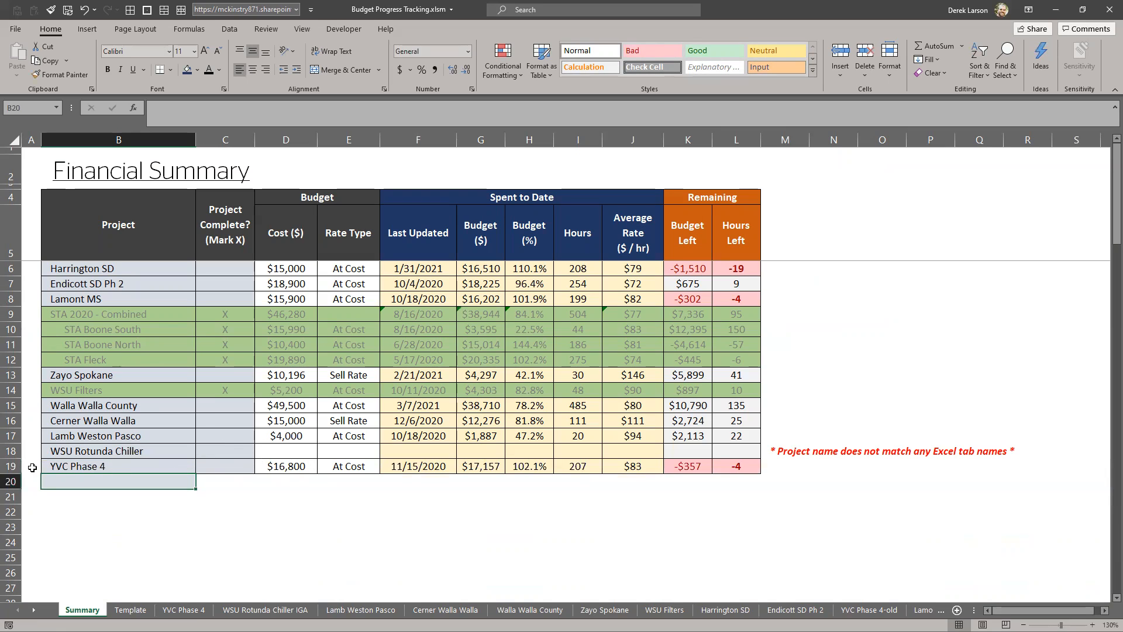
Review the YVC Phase 4 summary row across its Budget, Spent to Date and Remaining columns.
{"action": "left_click", "coordinate": [12, 466]}
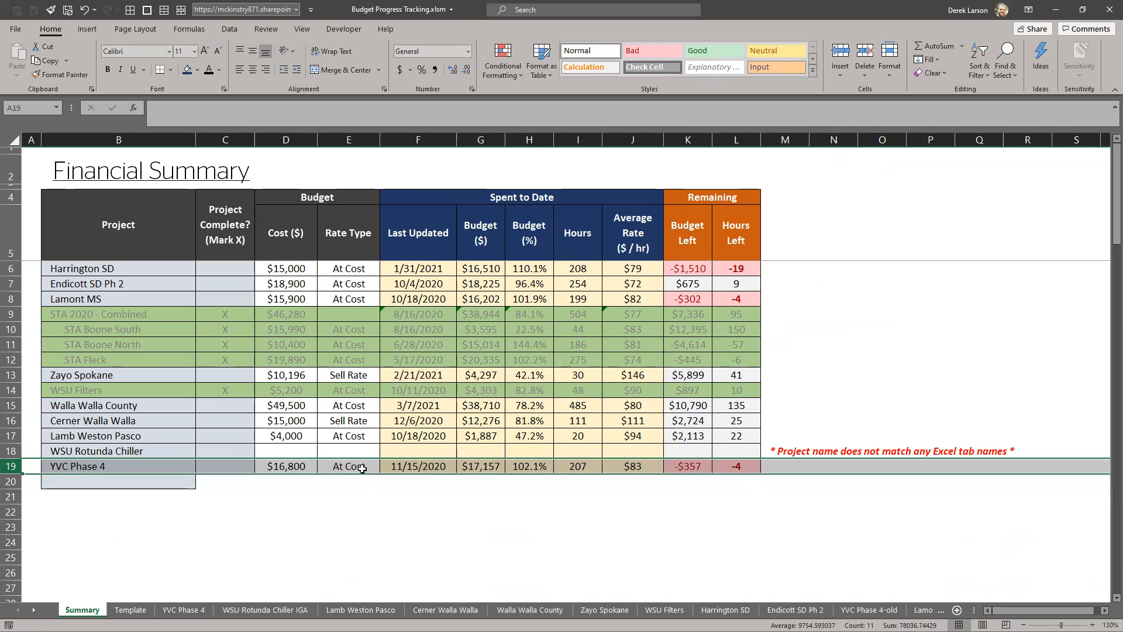
{"action": "left_click", "coordinate": [291, 466]}
{"action": "left_click", "coordinate": [357, 466]}
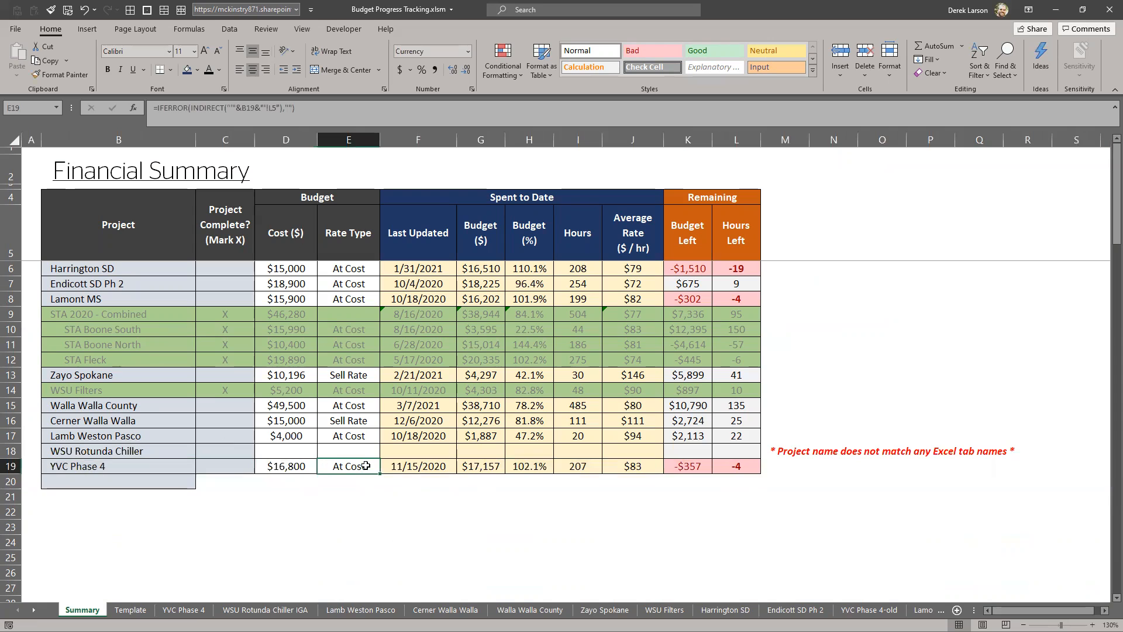
{"action": "left_click", "coordinate": [436, 467]}
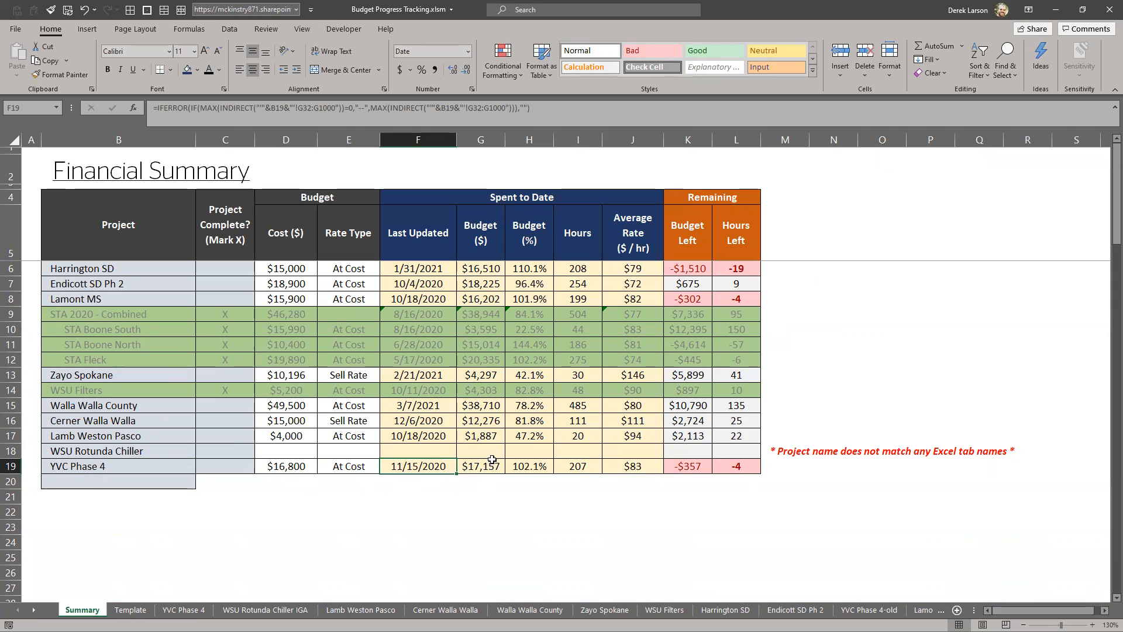
{"action": "left_click_drag", "start_coordinate": [493, 466], "coordinate": [579, 466]}
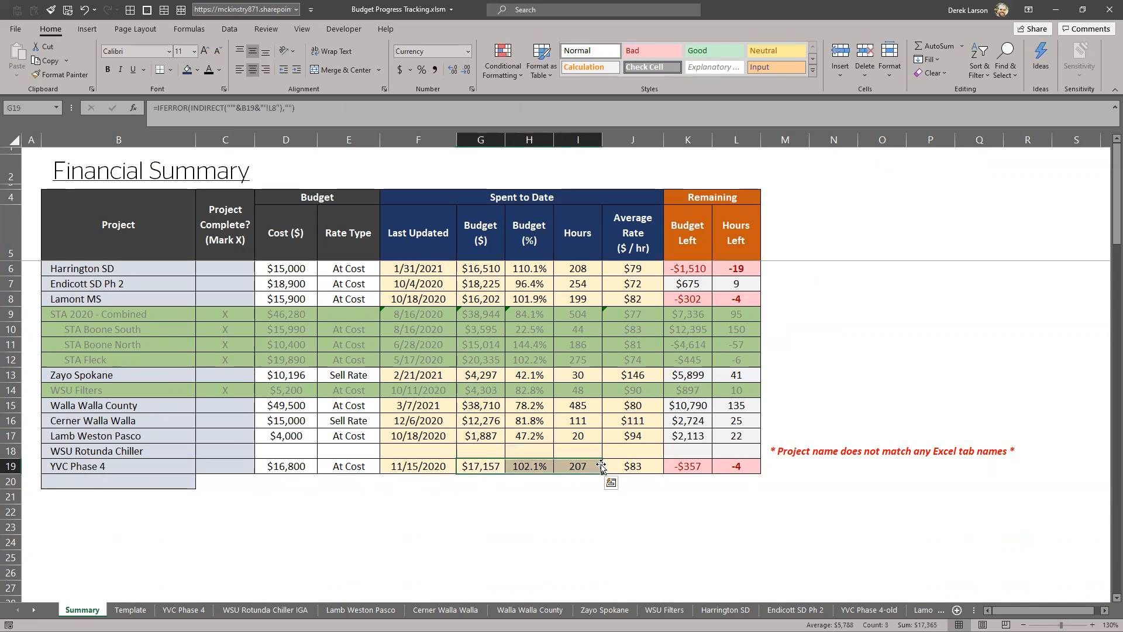
{"action": "left_click_drag", "start_coordinate": [709, 466], "coordinate": [750, 470]}
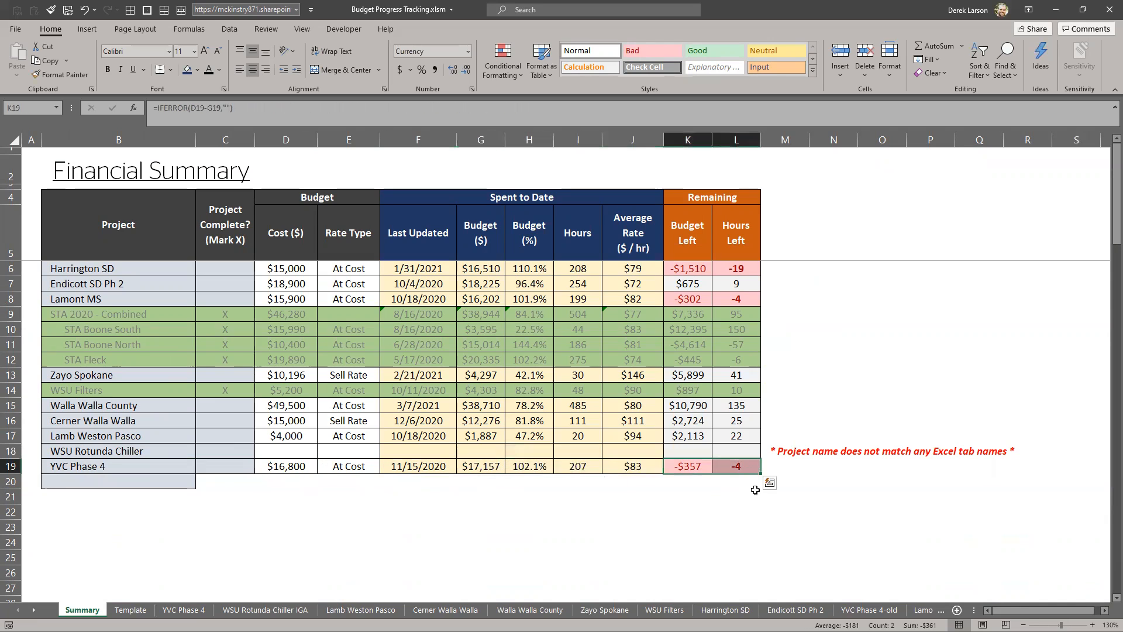
{"action": "left_click", "coordinate": [754, 485]}
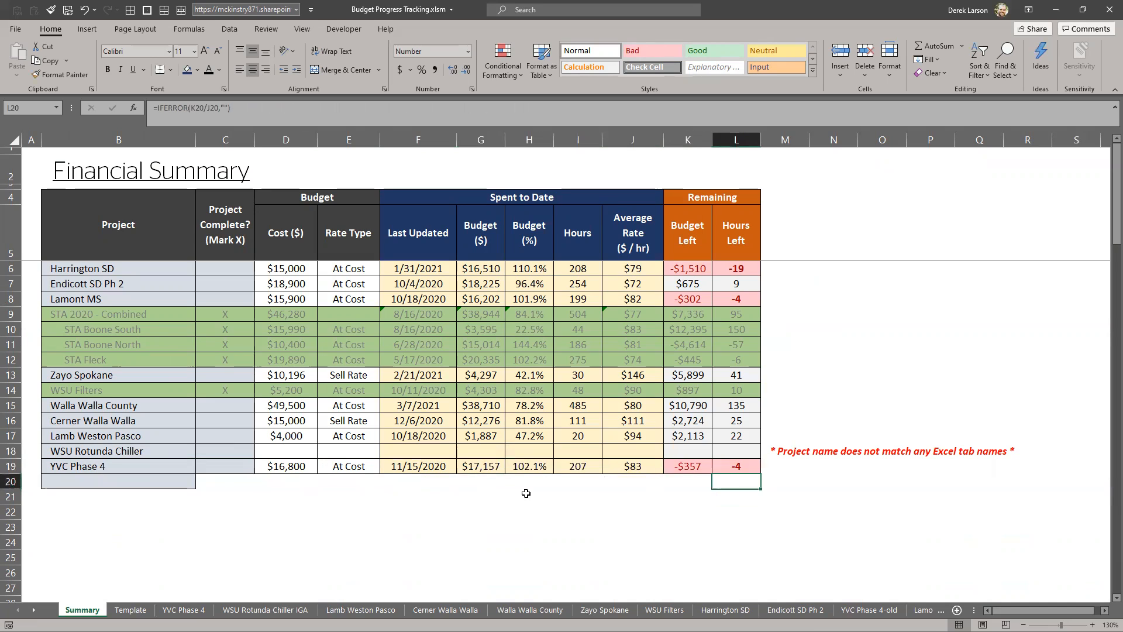
Try marking YVC Phase 4 as complete with an X in C19, and undo the mark.
{"action": "left_click", "coordinate": [237, 468]}
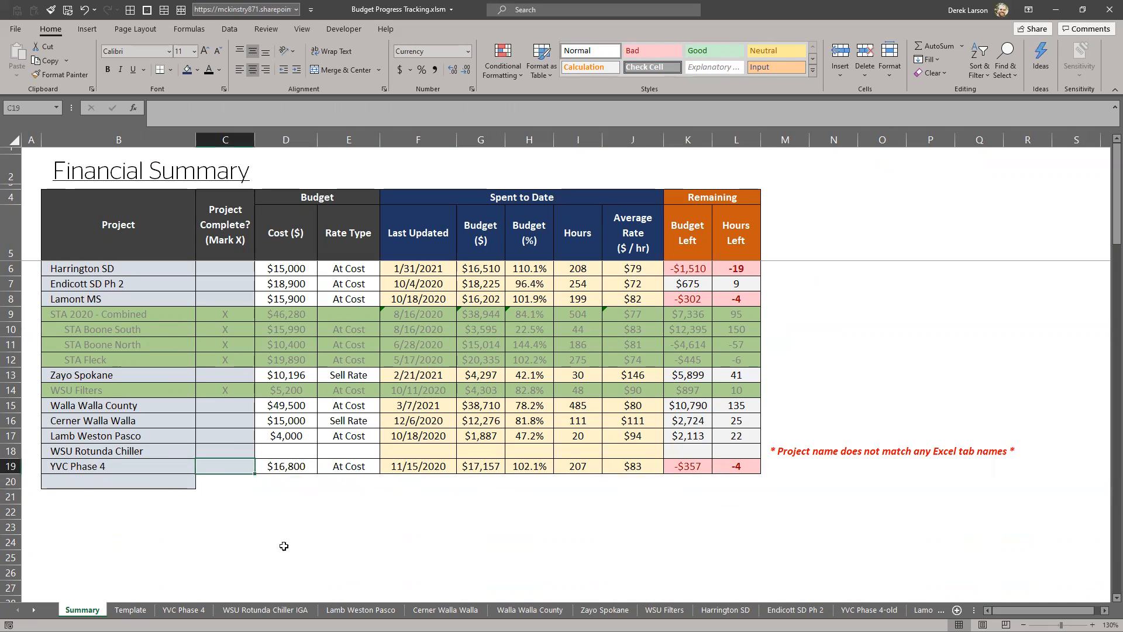
{"action": "type", "text": "X"}
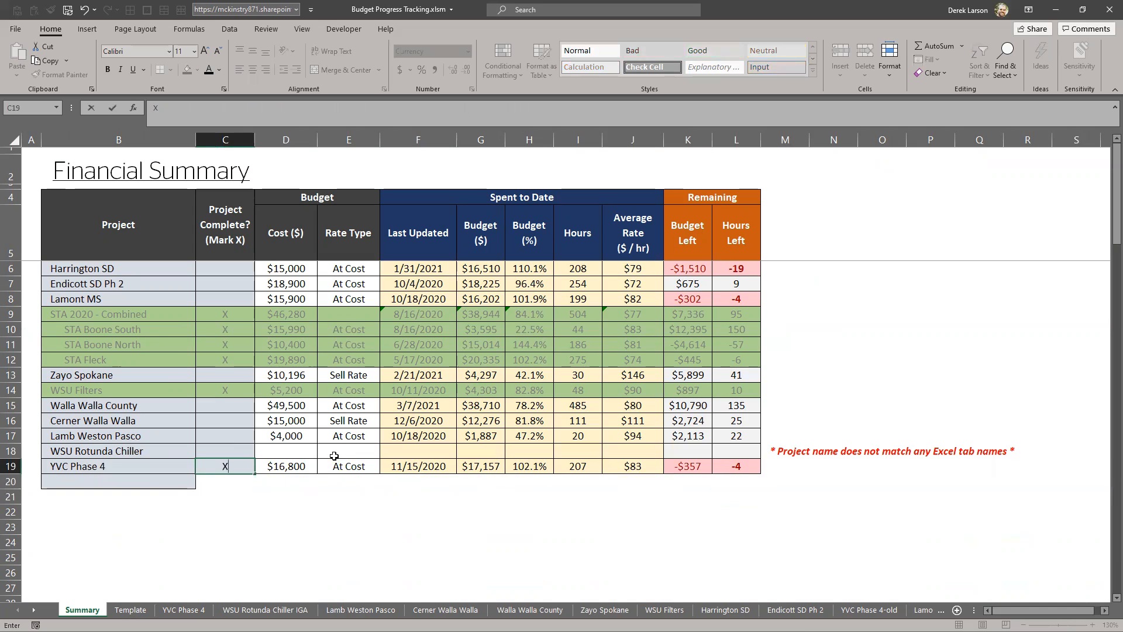
{"action": "key", "text": "Return"}
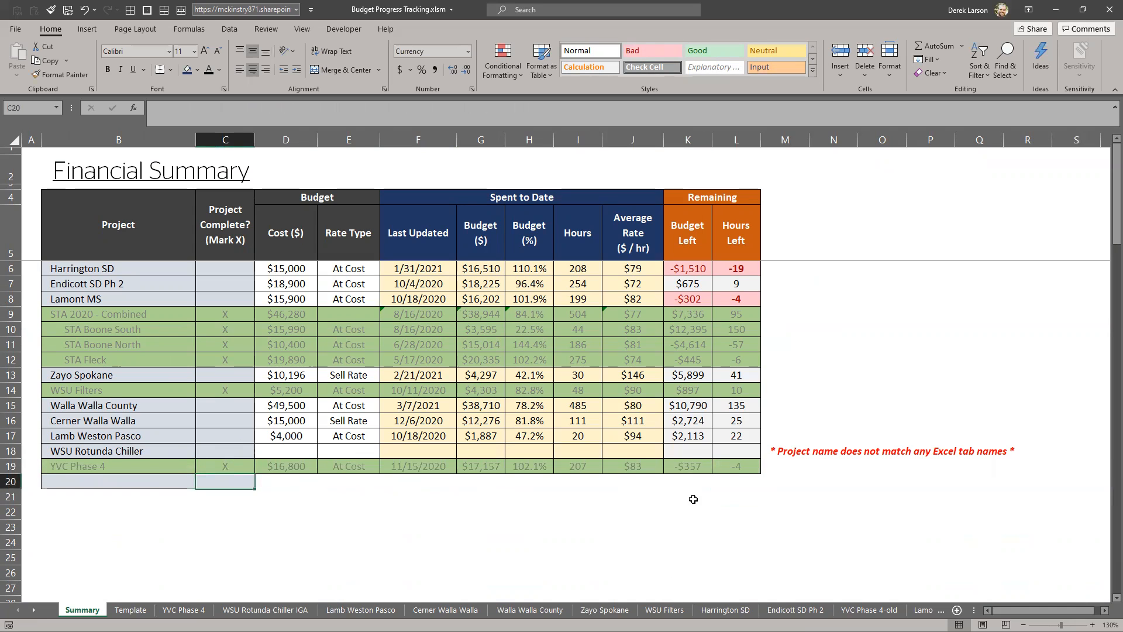
{"action": "key", "text": "ctrl+z"}
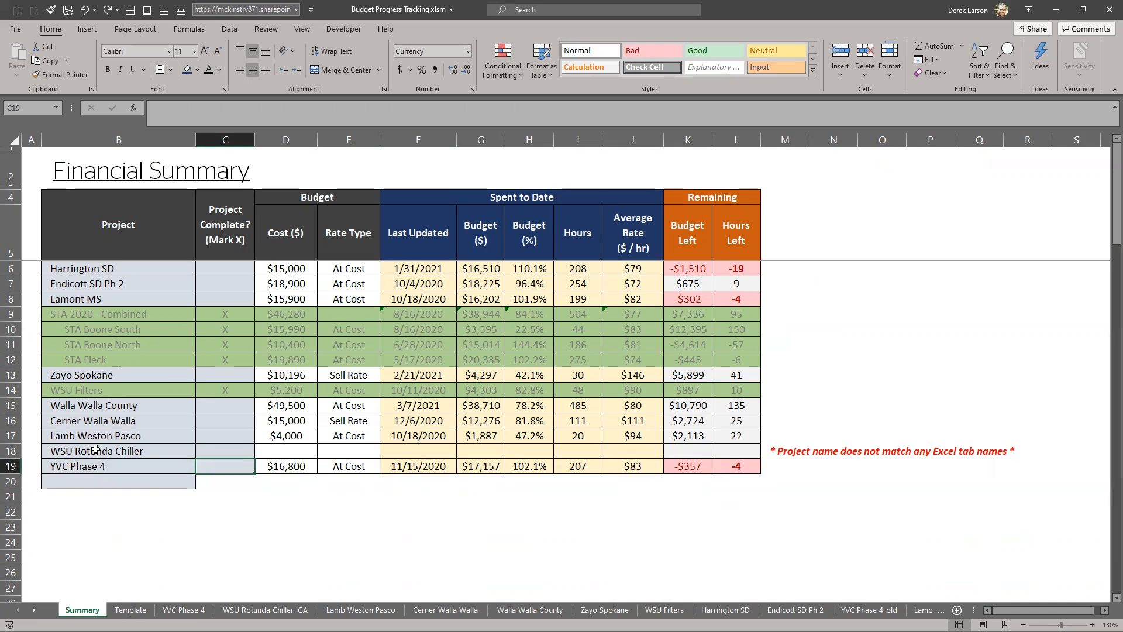
Correct the project name in B18 to WSU Rotunda Chiller IGA so it matches its sheet name.
{"action": "left_click", "coordinate": [127, 452]}
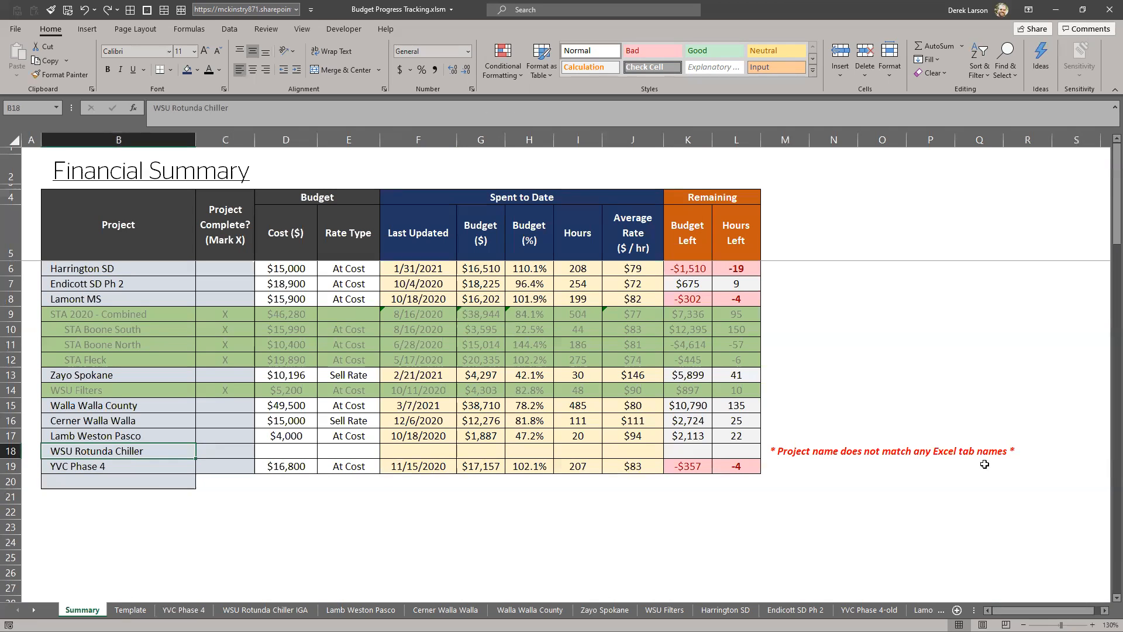
{"action": "double_click", "coordinate": [160, 447]}
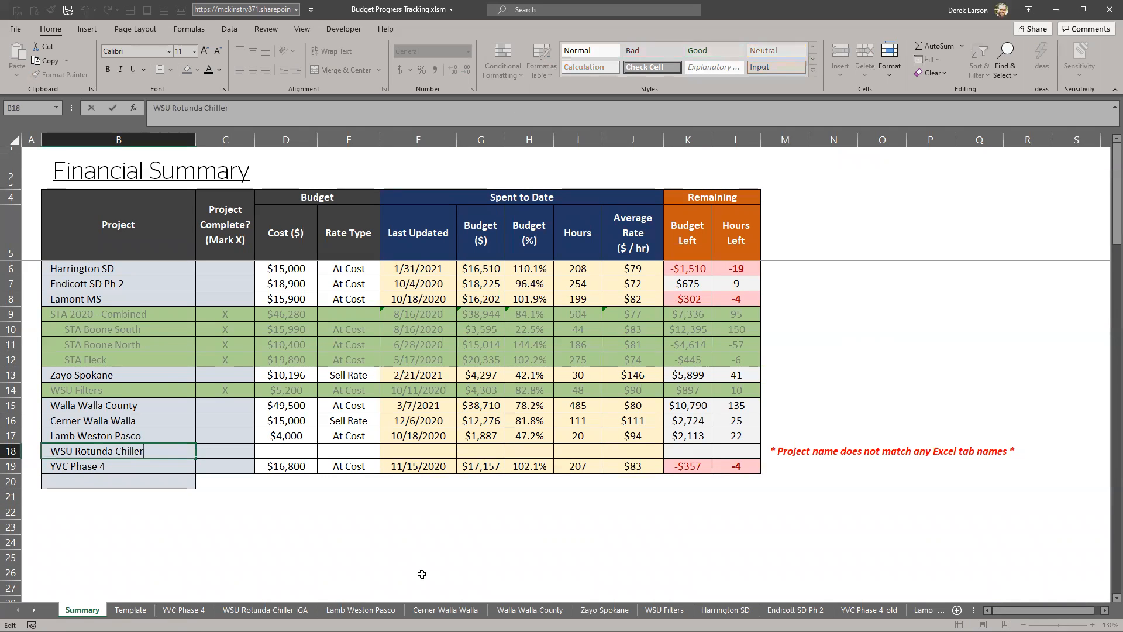
{"action": "type", "text": "IGA"}
{"action": "key", "text": "Return"}
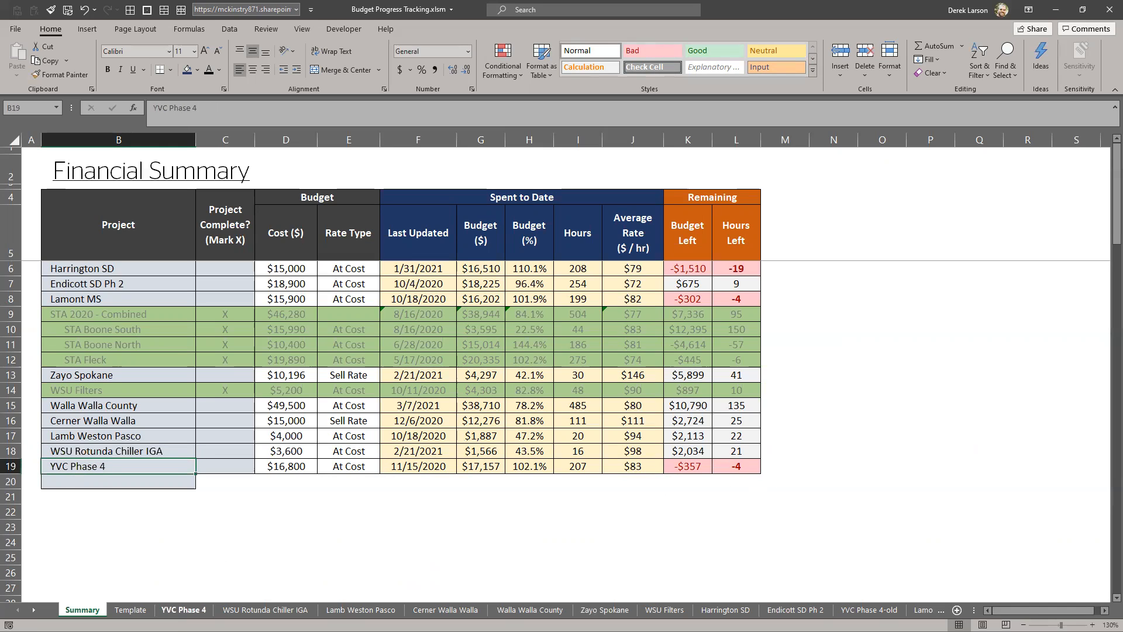
Return to the YVC Phase 4 sheet and review its budget chart and totals.
{"action": "left_click", "coordinate": [183, 610]}
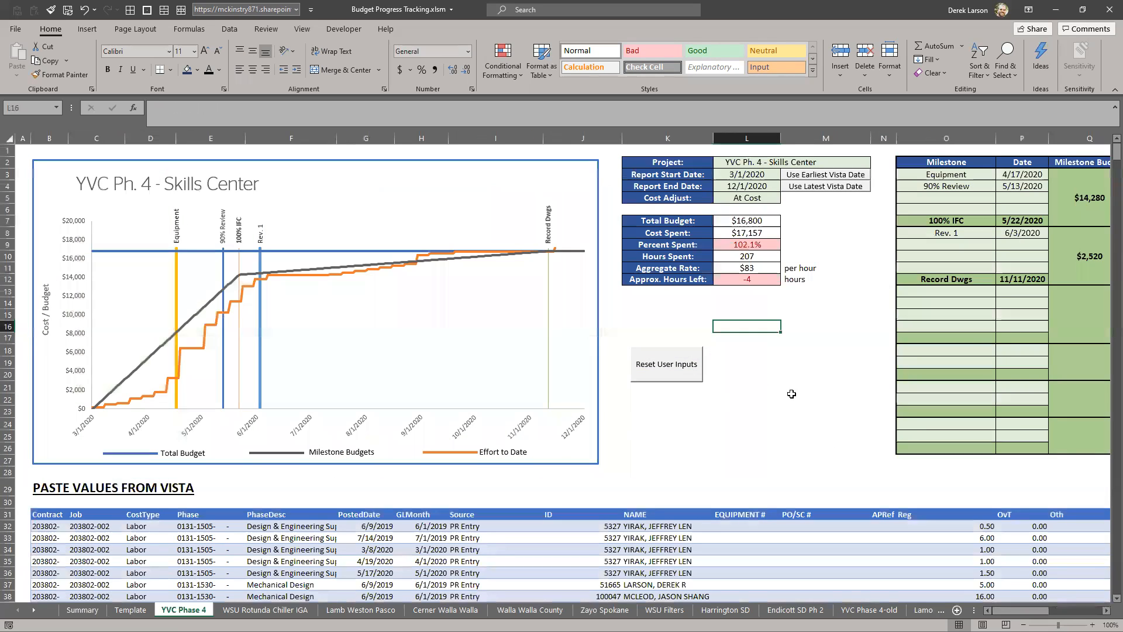
{"action": "left_click", "coordinate": [787, 350]}
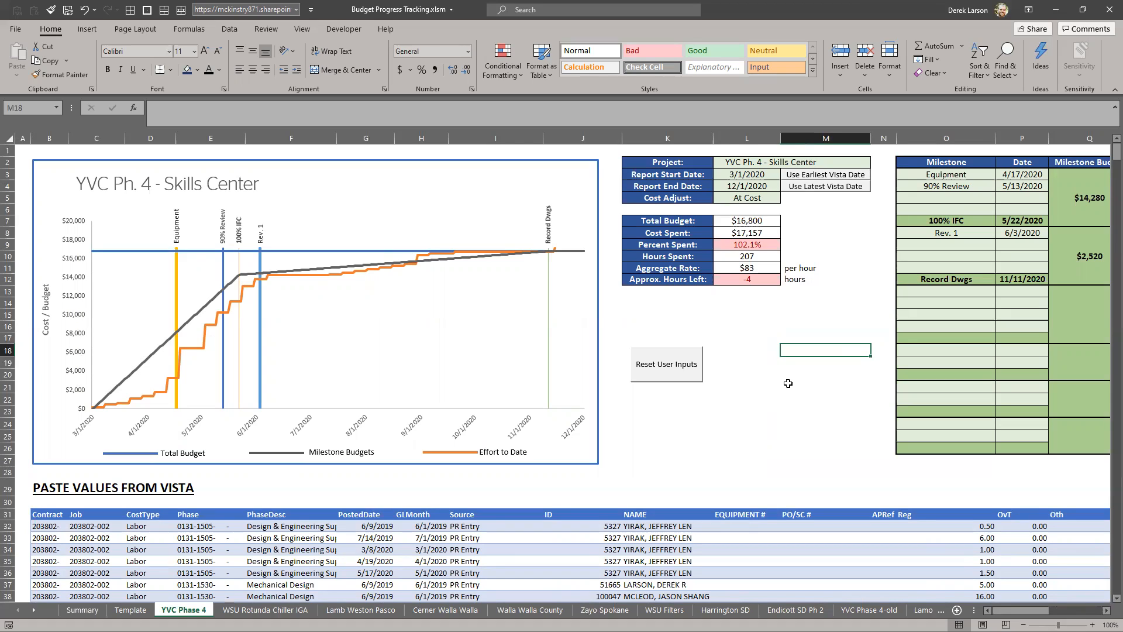
{"action": "left_click", "coordinate": [795, 460]}
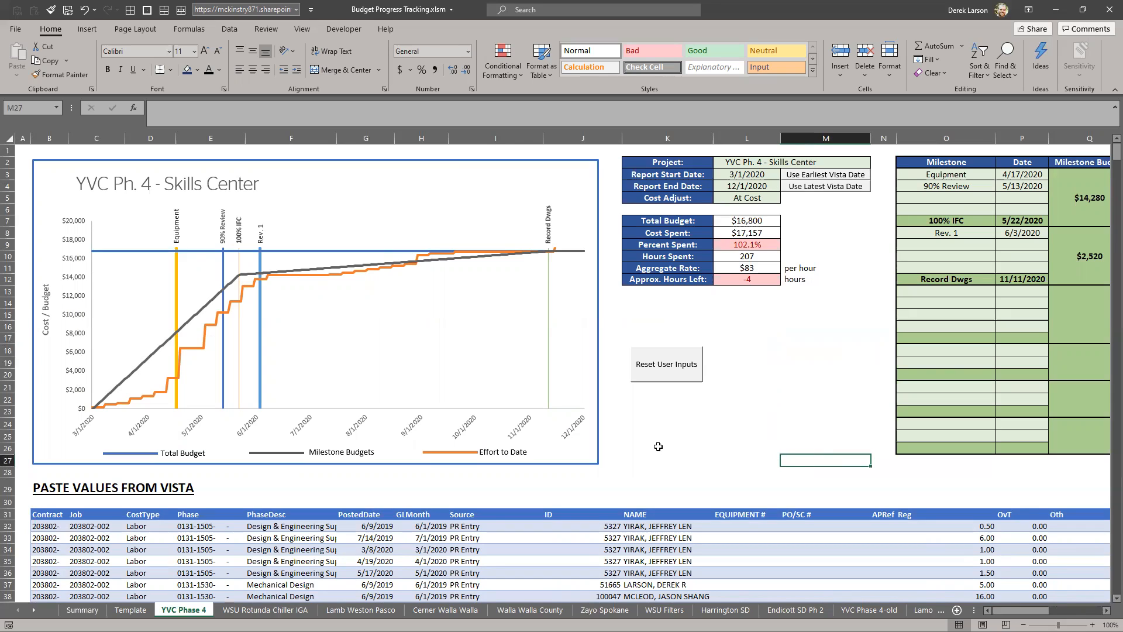